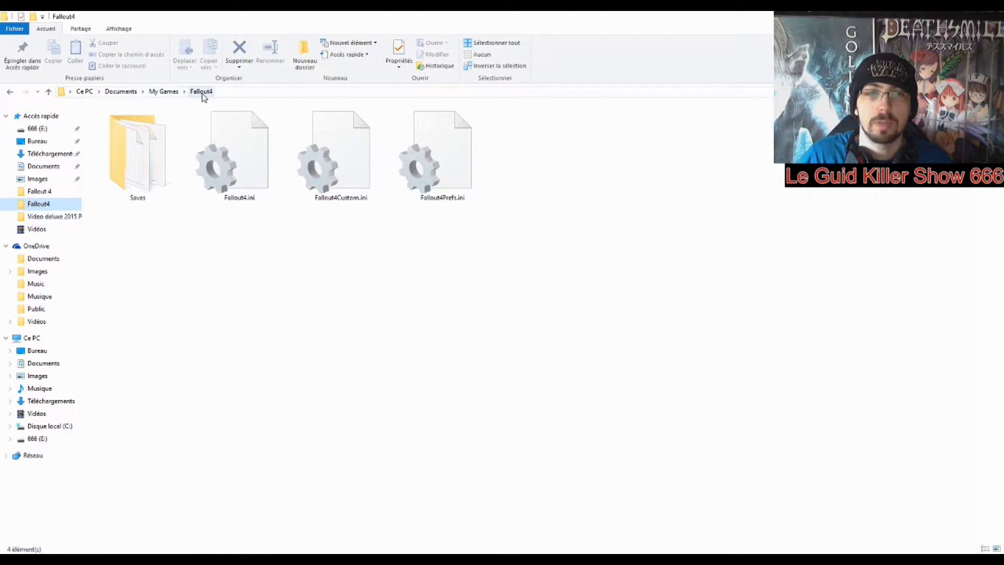
Step: Point out the Saves folder and the three .ini files in the Fallout4 folder, and check that file name extensions are shown
click(240, 127)
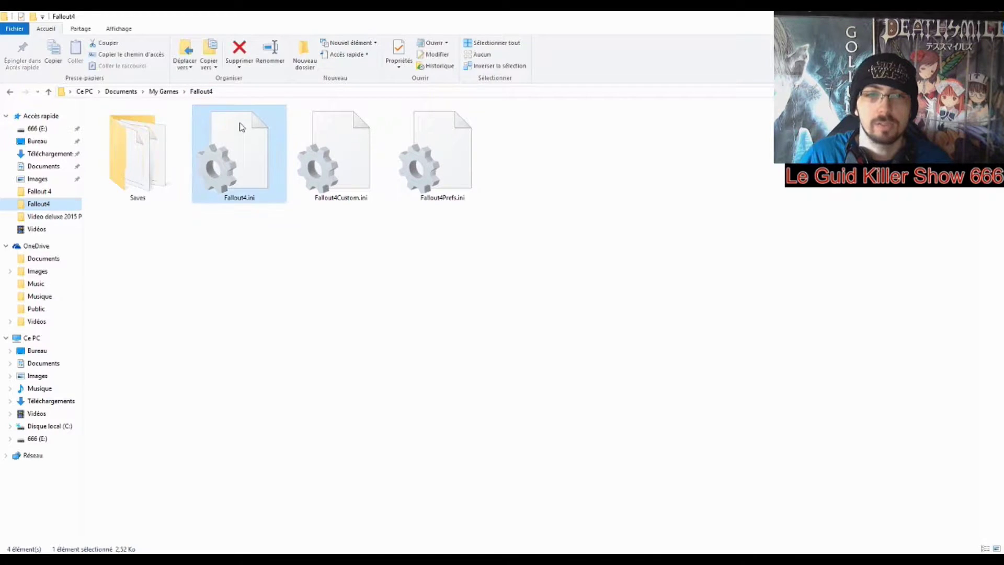
click(425, 162)
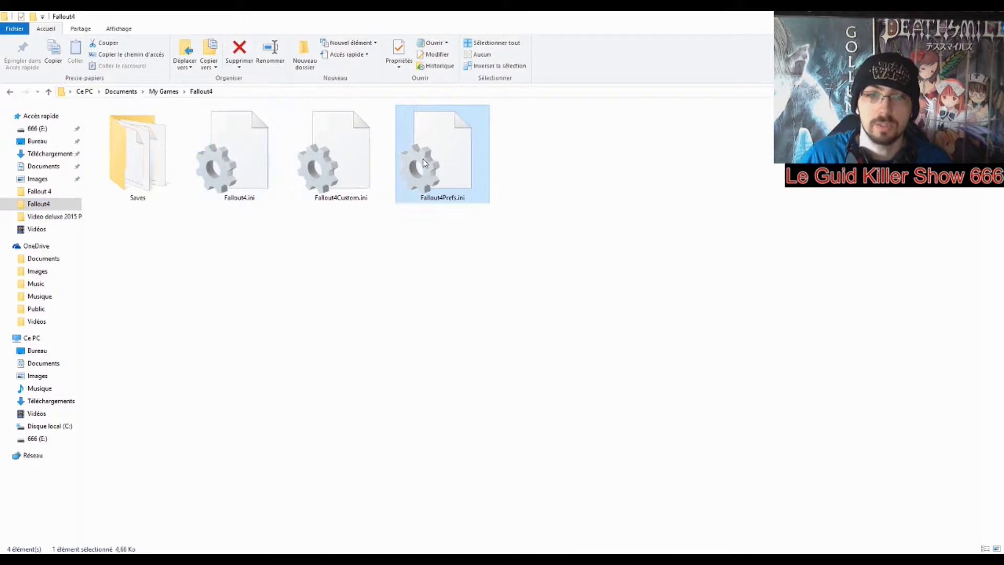
click(369, 147)
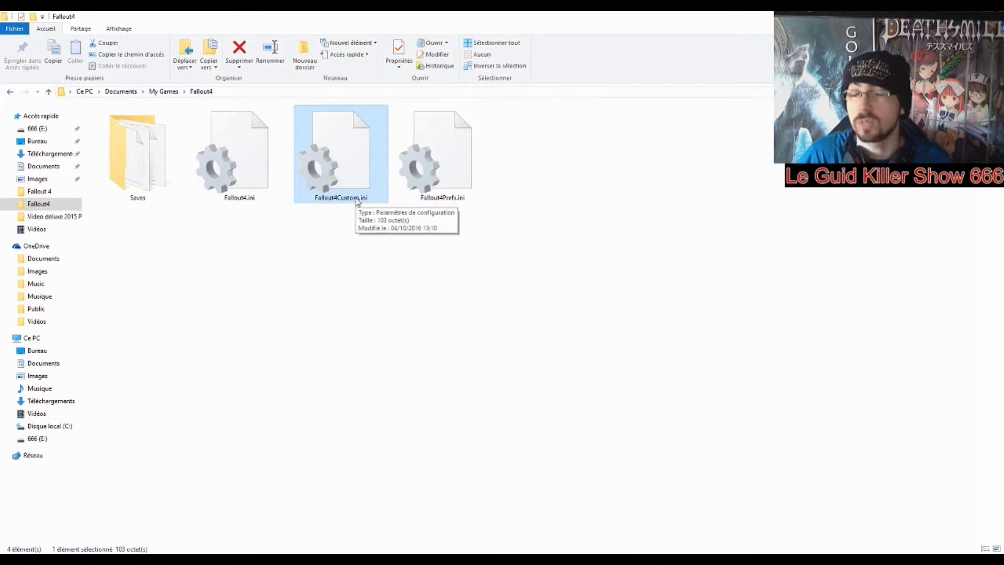
click(147, 142)
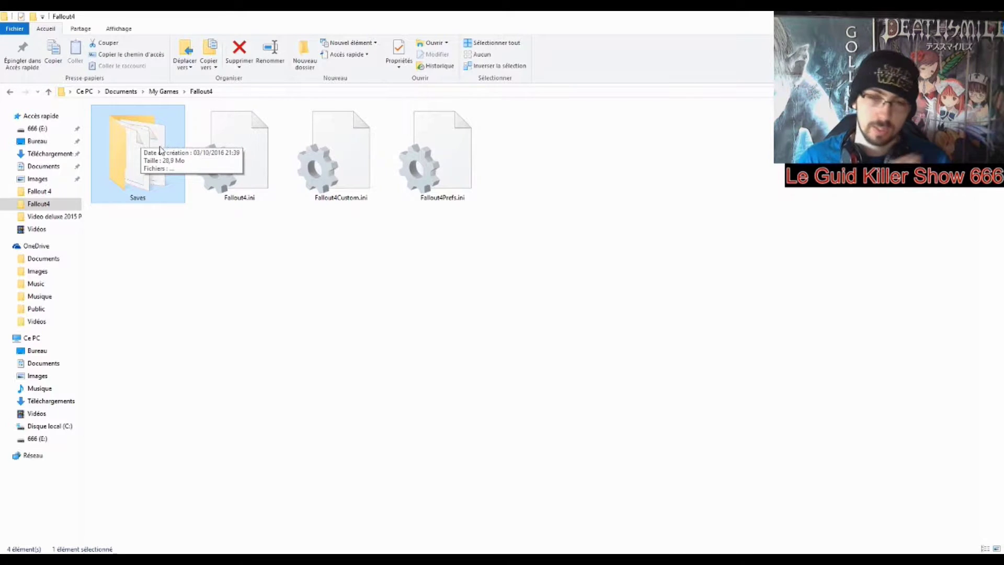
click(251, 173)
click(406, 166)
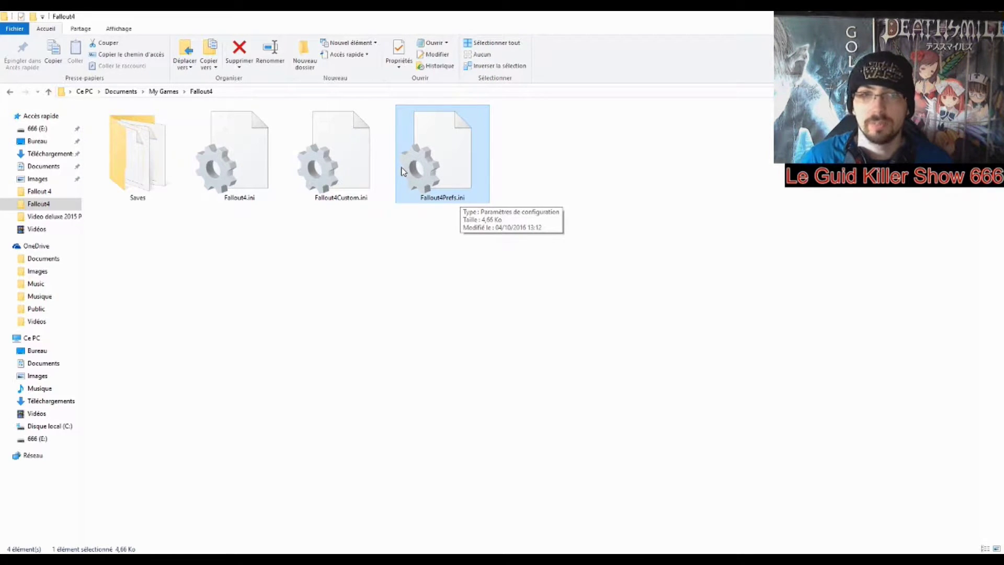
click(109, 29)
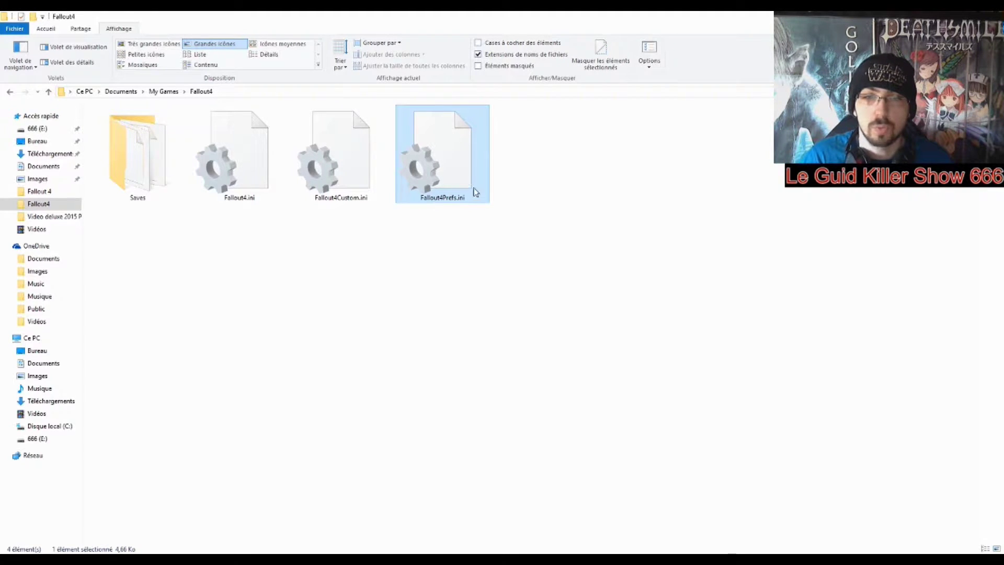
Step: Open Fallout4Prefs.ini in Notepad, look through its [Display] settings and leave the file without editing it
double_click(453, 150)
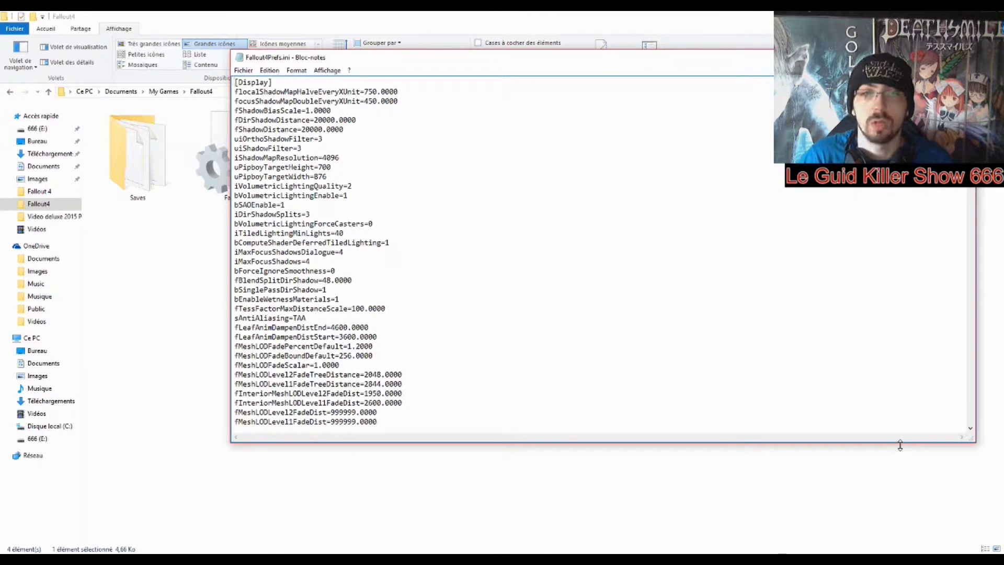
scroll(440, 287, down, 9)
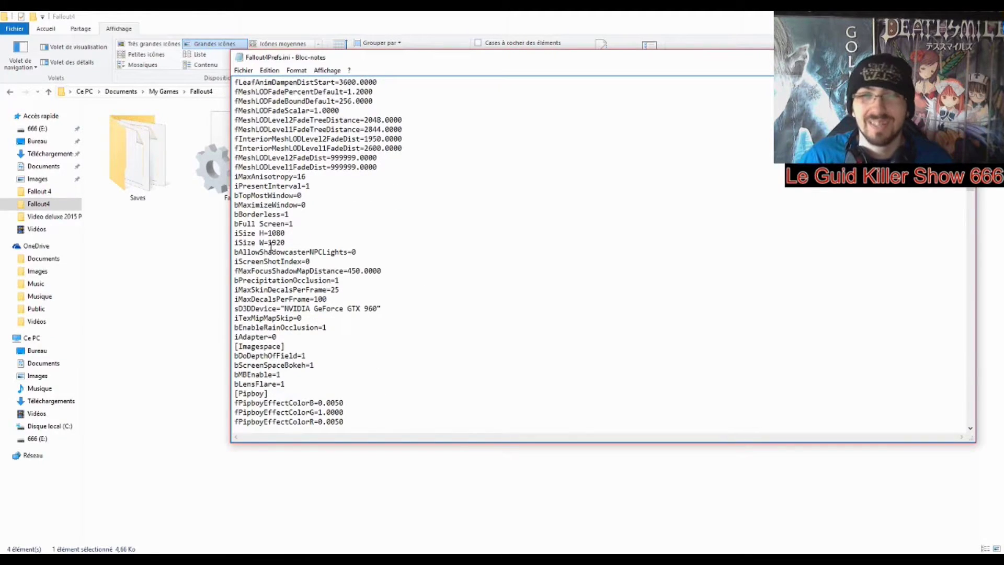
scroll(522, 229, up, 9)
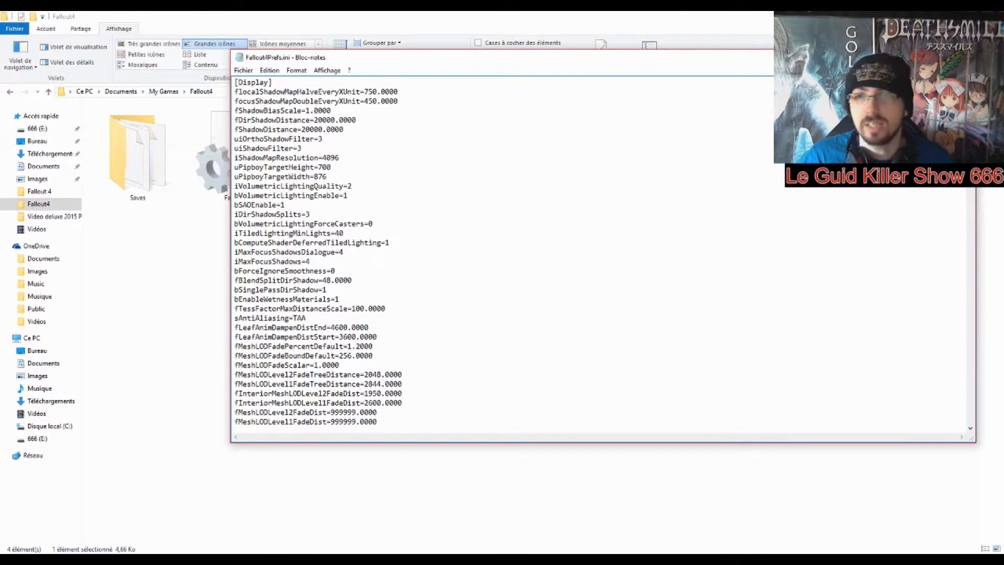
key(alt+F4)
Step: Open Fallout4Prefs.ini from the Fallout4 folder in Notepad++
right_click(459, 142)
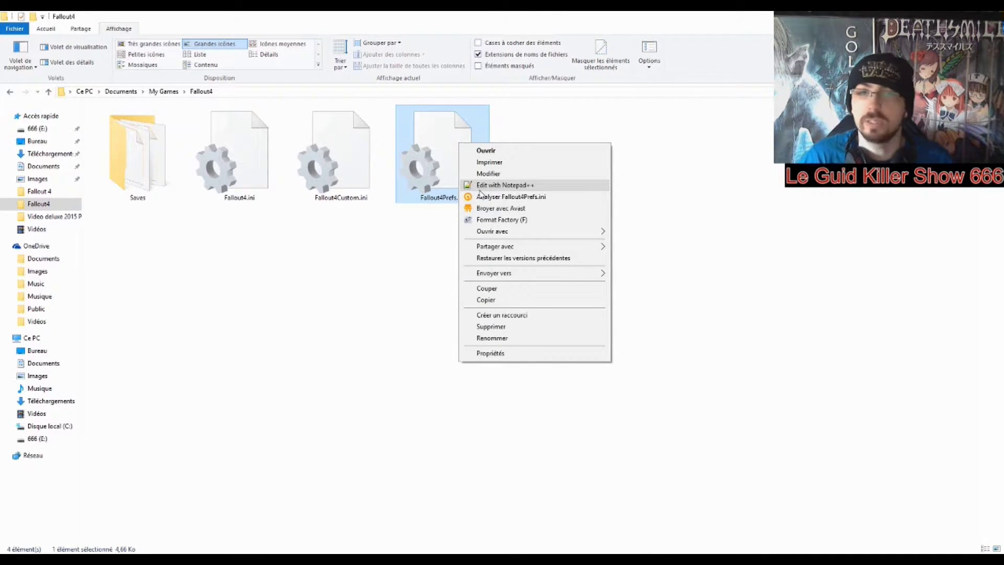
click(484, 186)
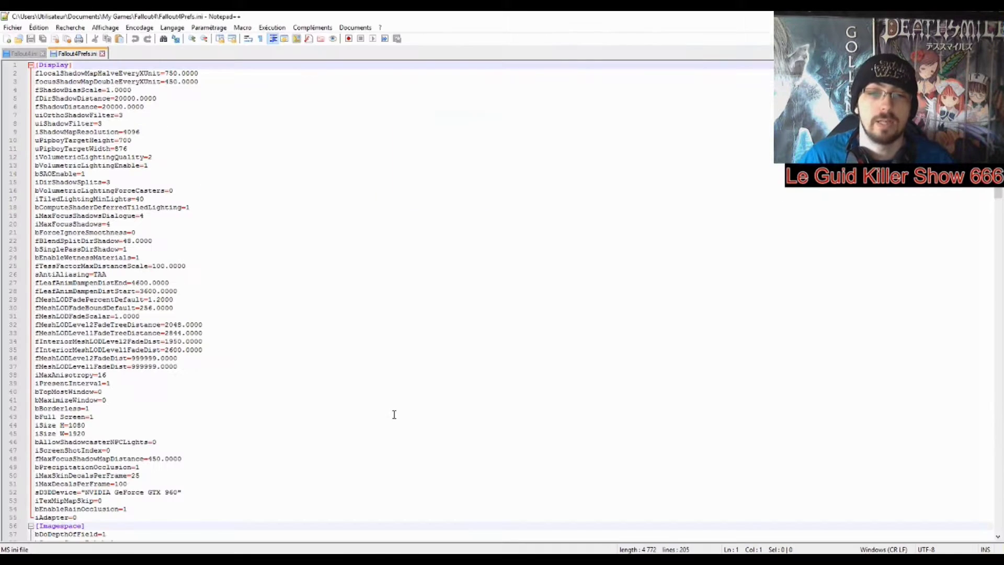
Step: Switch to the browser and show the Notepad++ website with its download option
mouse_move(398, 559)
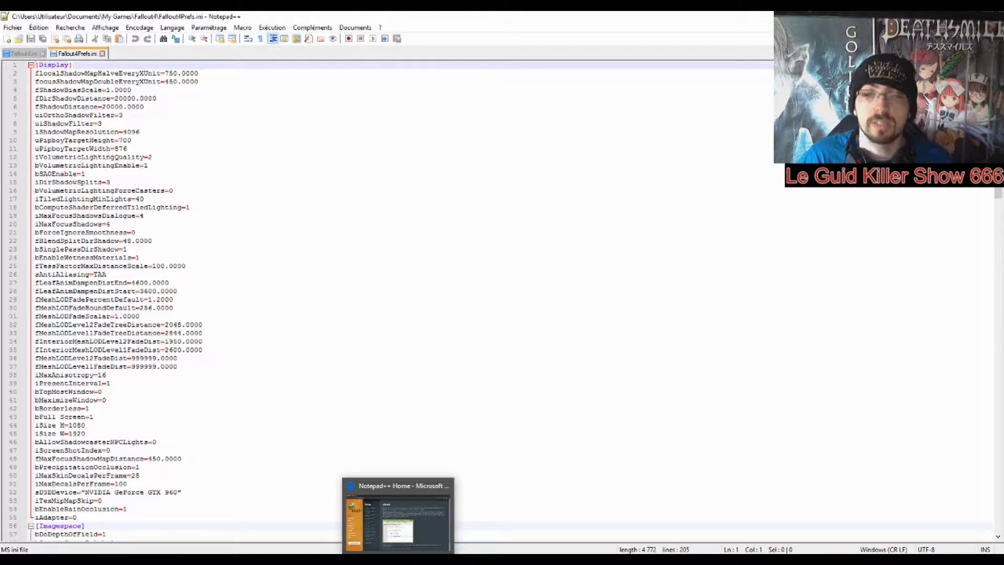
click(398, 517)
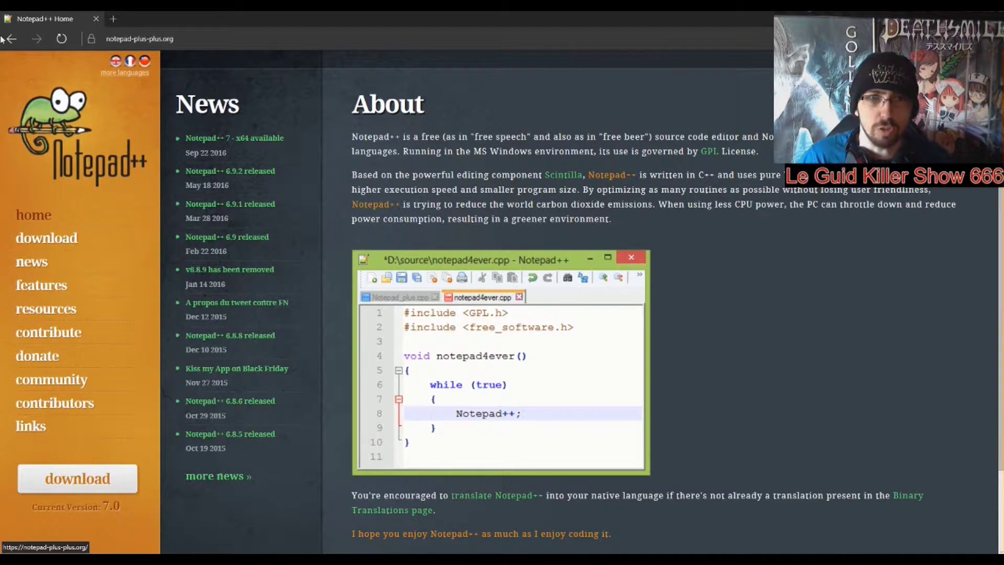
click(120, 491)
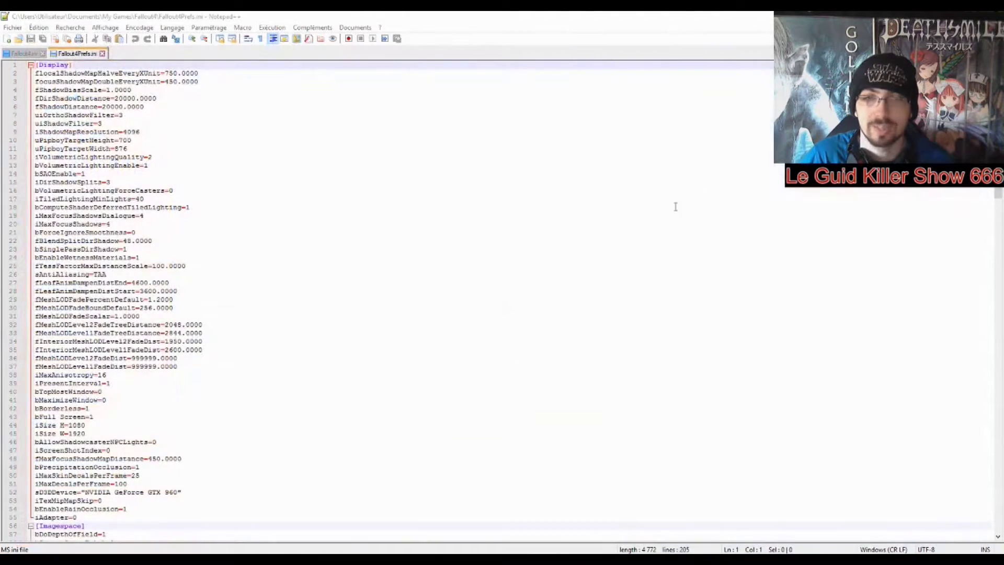
Step: Go to the [Launcher] section at the end of Fallout4Prefs.ini in both Notepad++ and Notepad
mouse_move(805, 559)
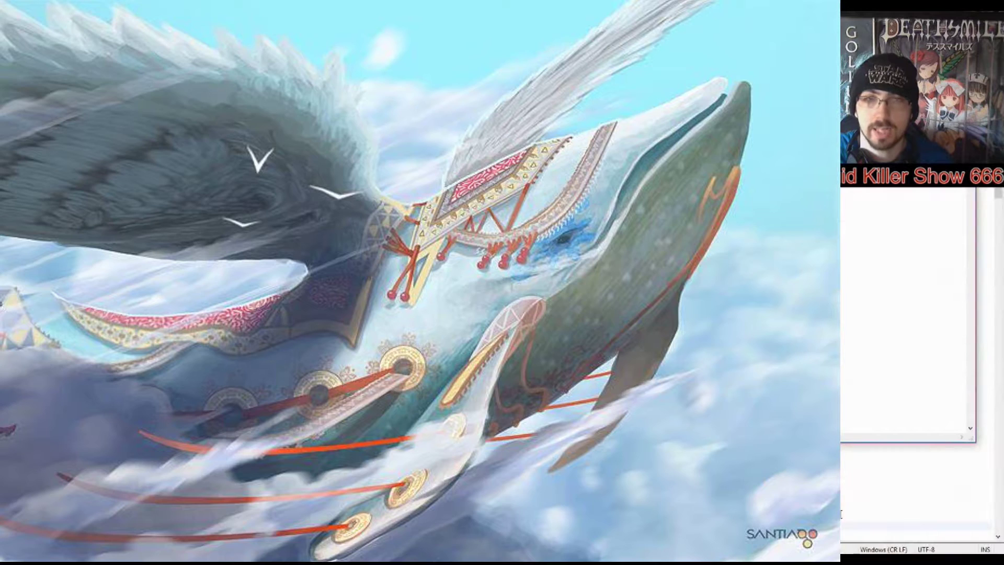
click(843, 518)
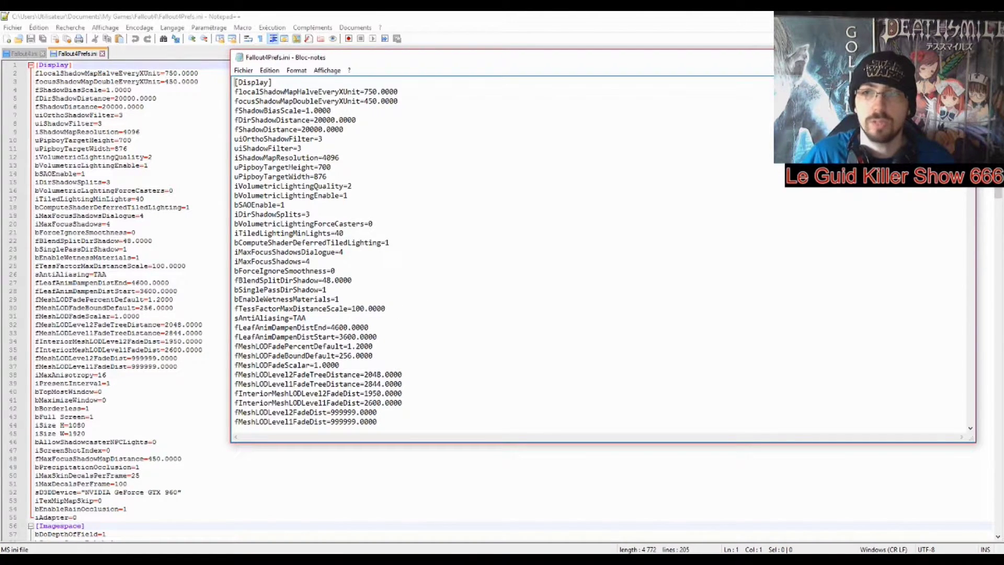
key(alt+Tab)
scroll(972, 507, down, 20)
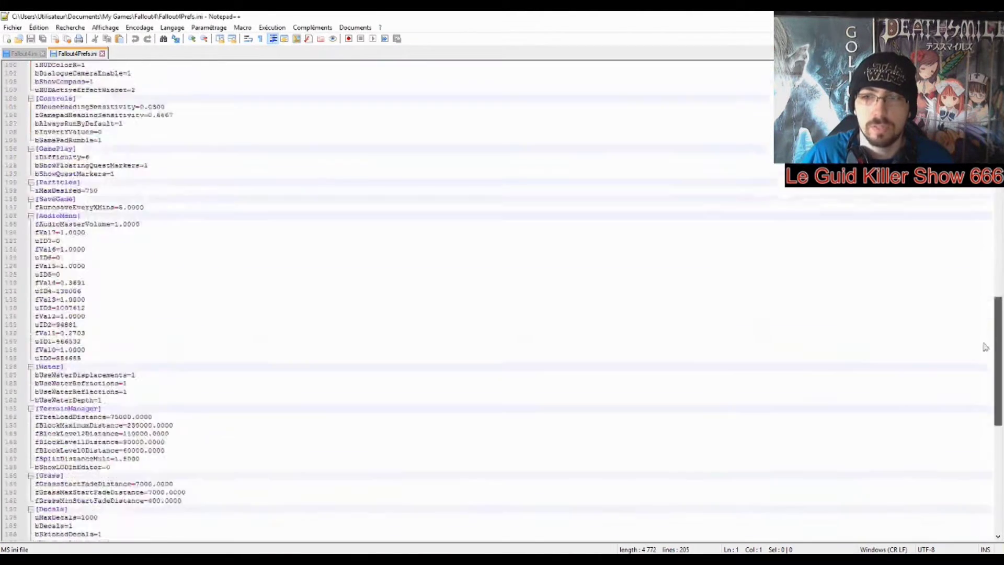
mouse_move(833, 553)
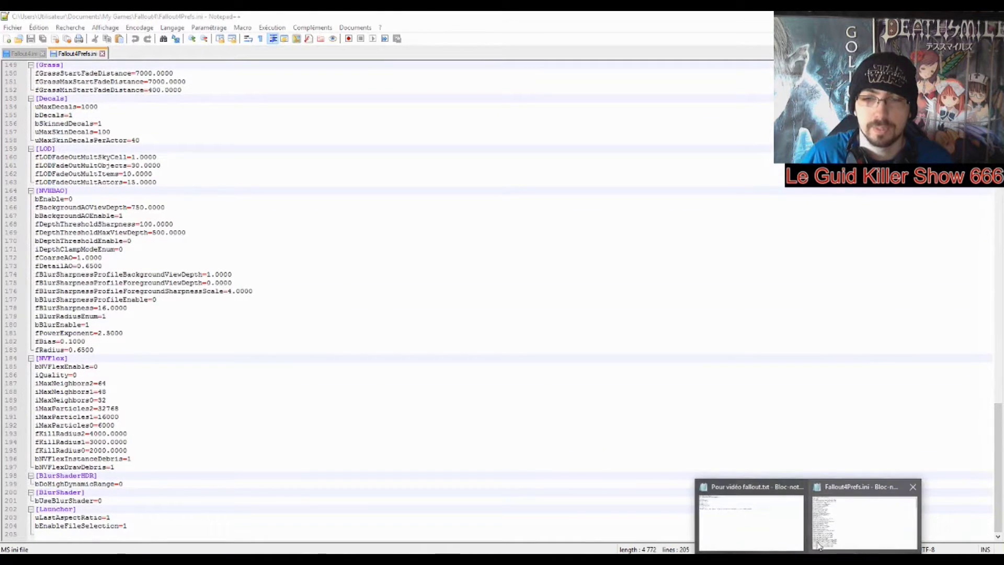
click(857, 515)
drag(971, 137, 971, 423)
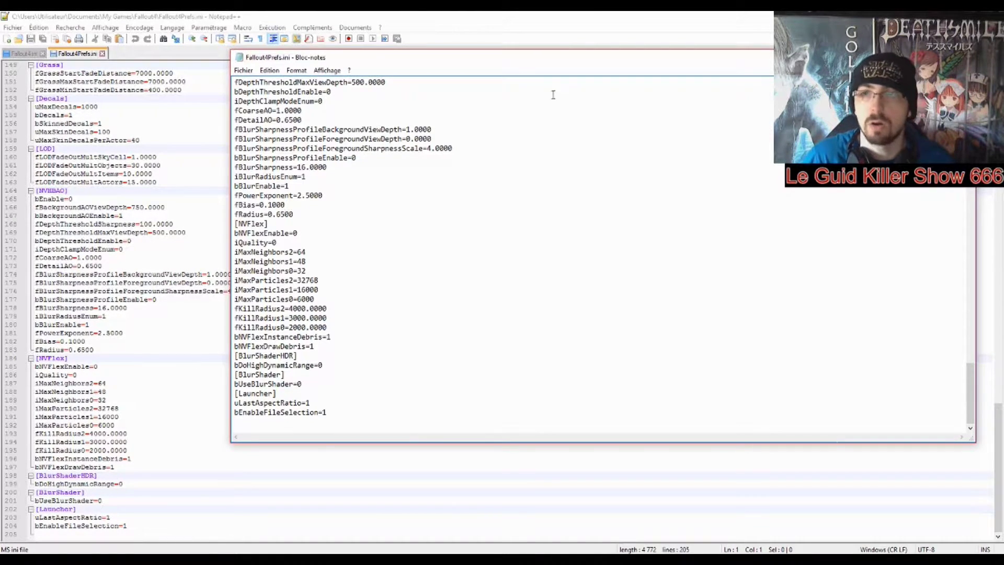
Step: Check Fallout4Prefs.ini in the Fallout4 folder and return to its open copy in Notepad
click(449, 559)
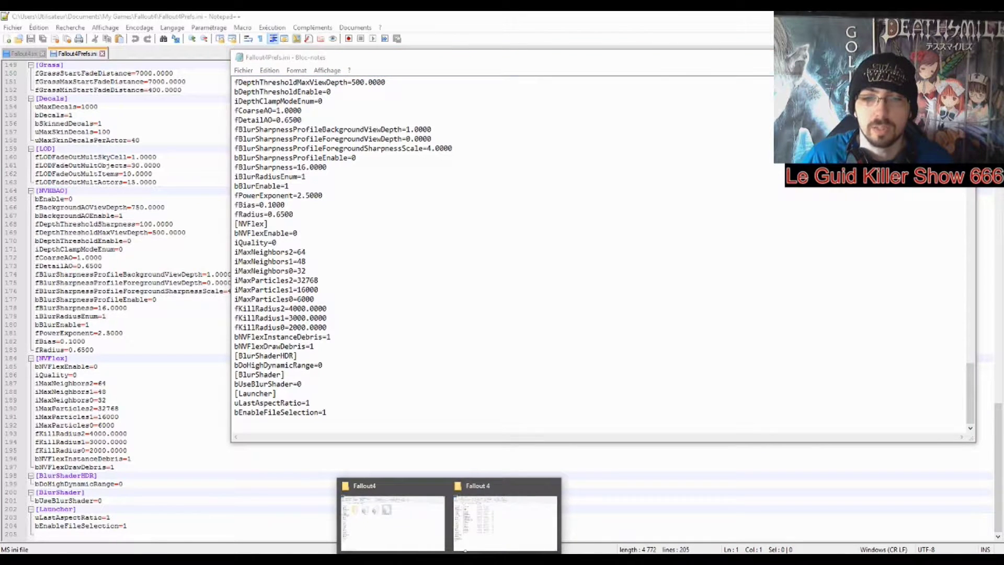
click(427, 536)
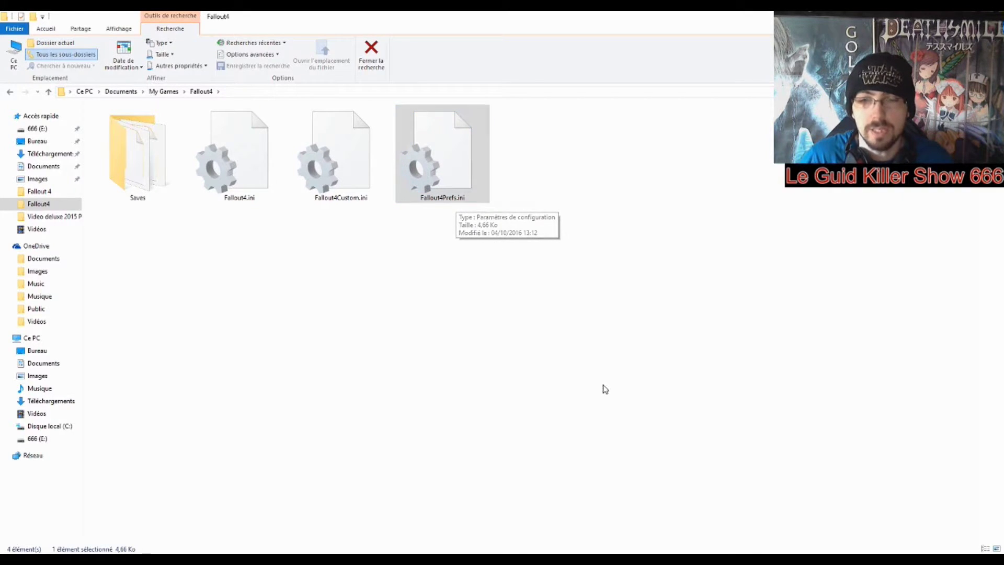
key(alt+Tab)
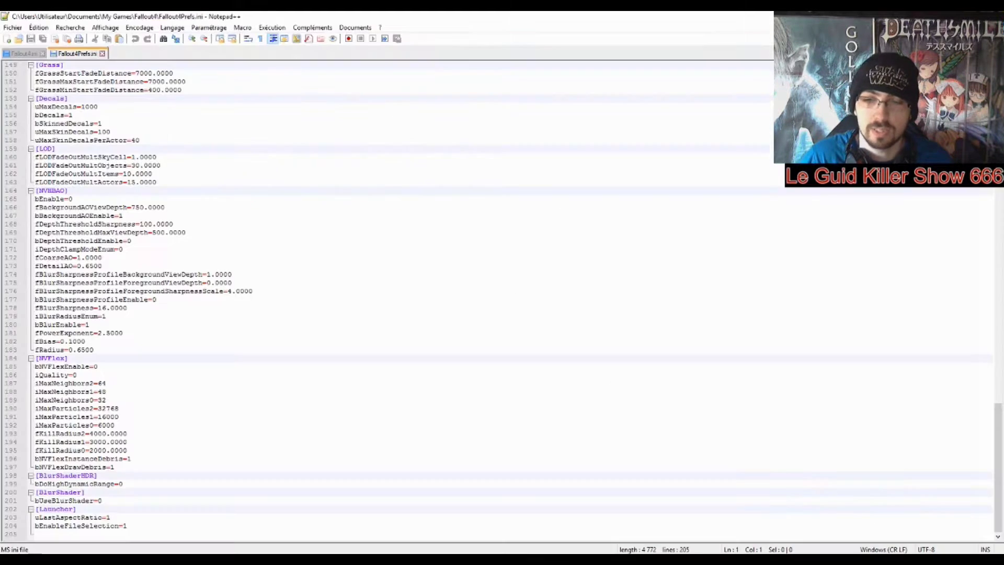
mouse_move(836, 551)
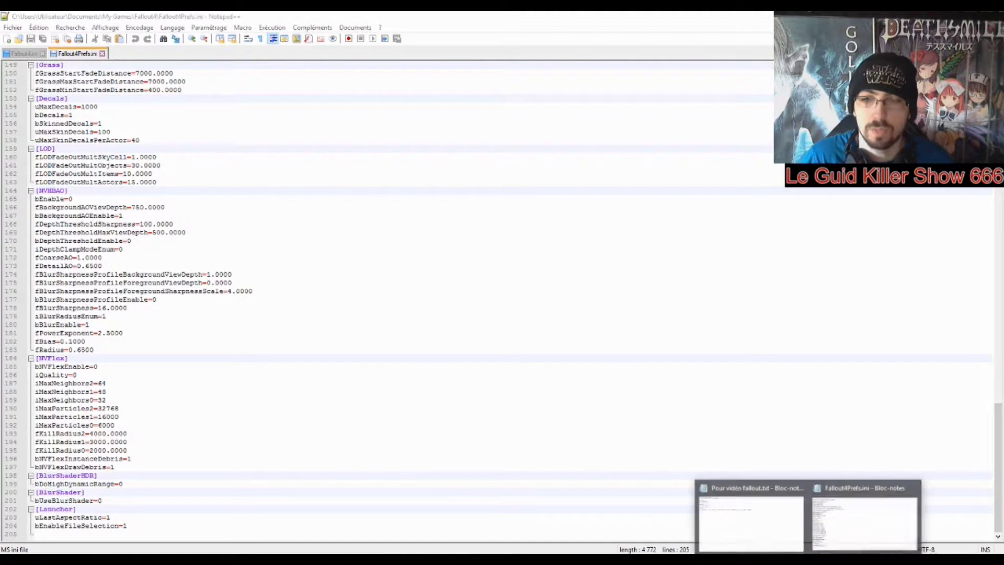
click(844, 533)
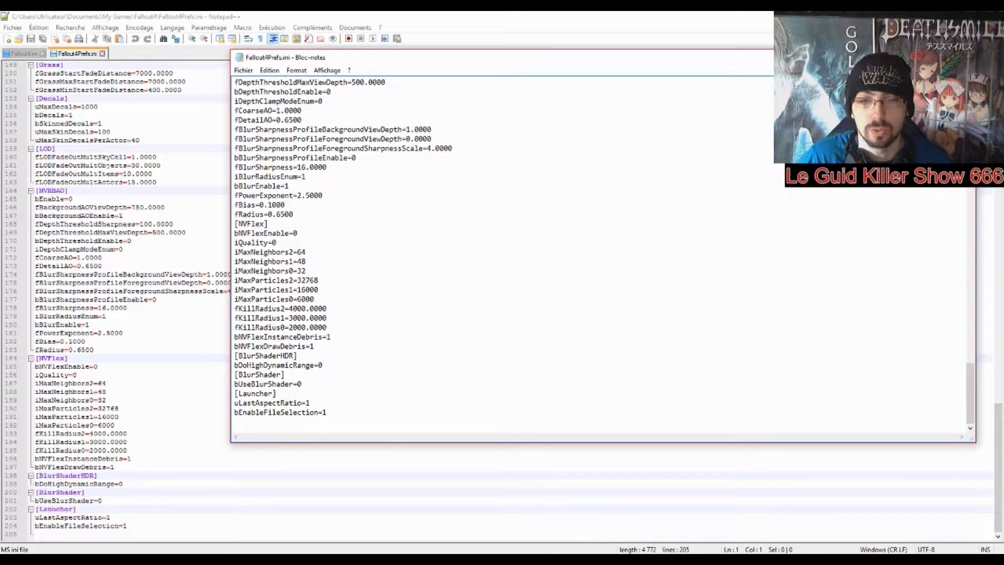
Step: Show the notes file Pour vidéo fallout.txt in a smaller window and select its uLastAspectRatio=1 and bEnableFileSelection=1 lines
click(753, 534)
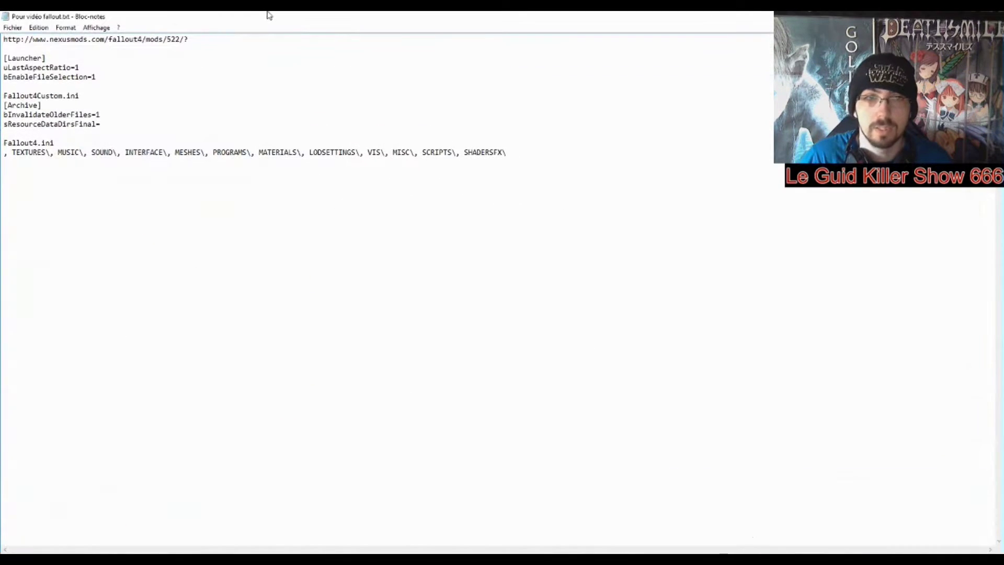
double_click(568, 15)
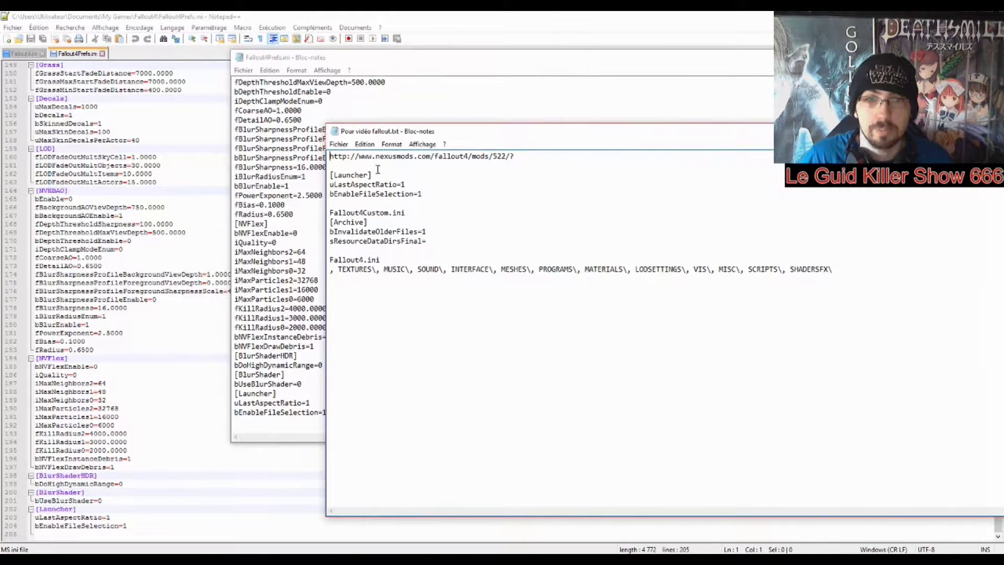
drag(424, 194, 329, 184)
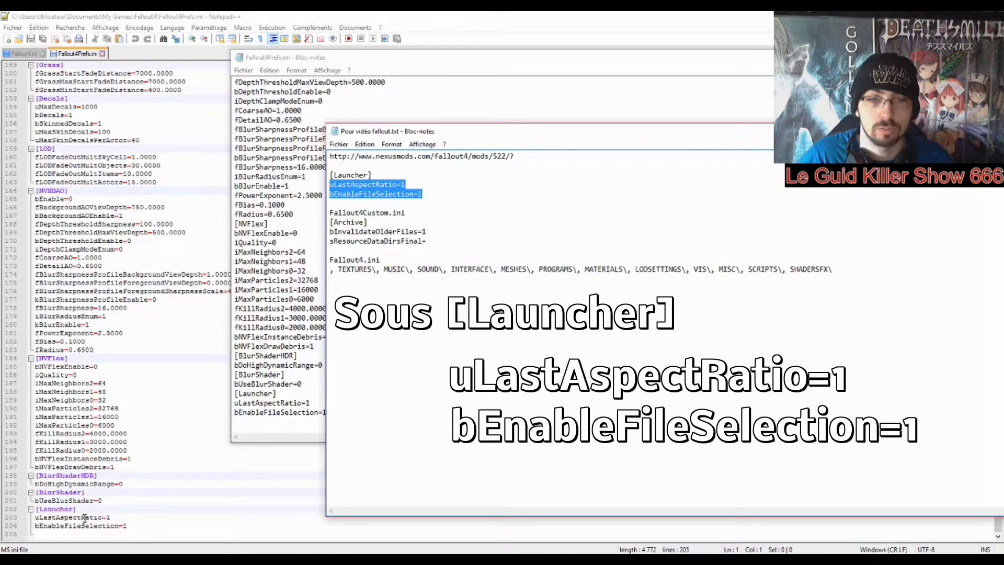
Step: Highlight uLastAspectRatio=1 and bEnableFileSelection=1 under [Launcher] in Fallout4Prefs.ini, and close its Notepad window
click(242, 412)
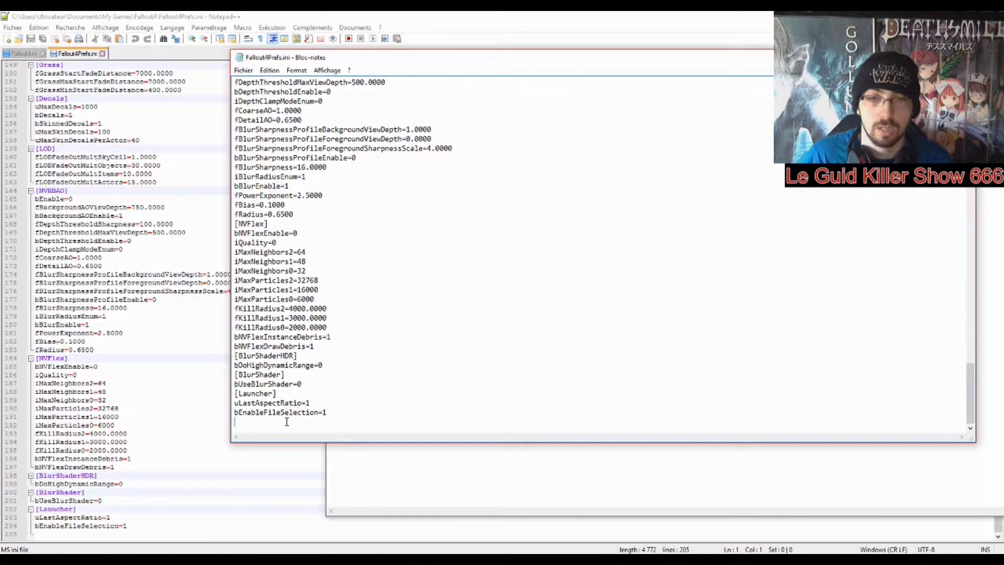
drag(322, 415, 223, 403)
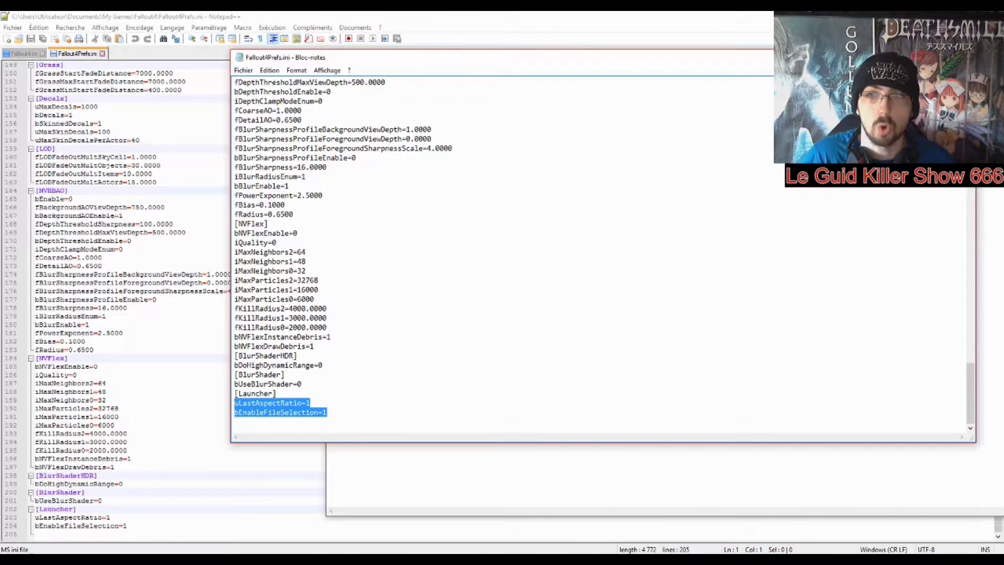
key(alt+F4)
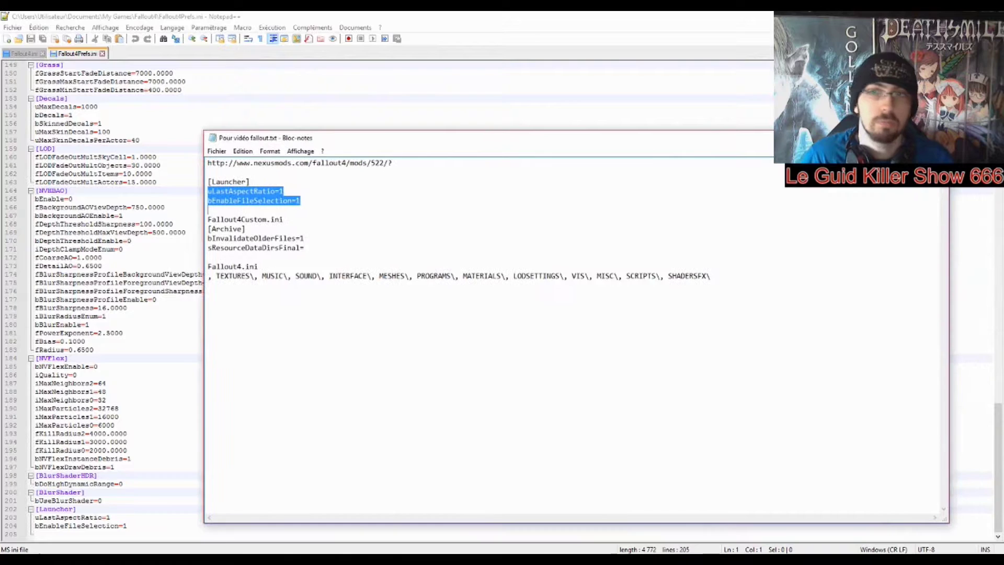
Step: Return to the Fallout4 folder and open Fallout4.ini in both Notepad and Notepad++
key(alt+Tab)
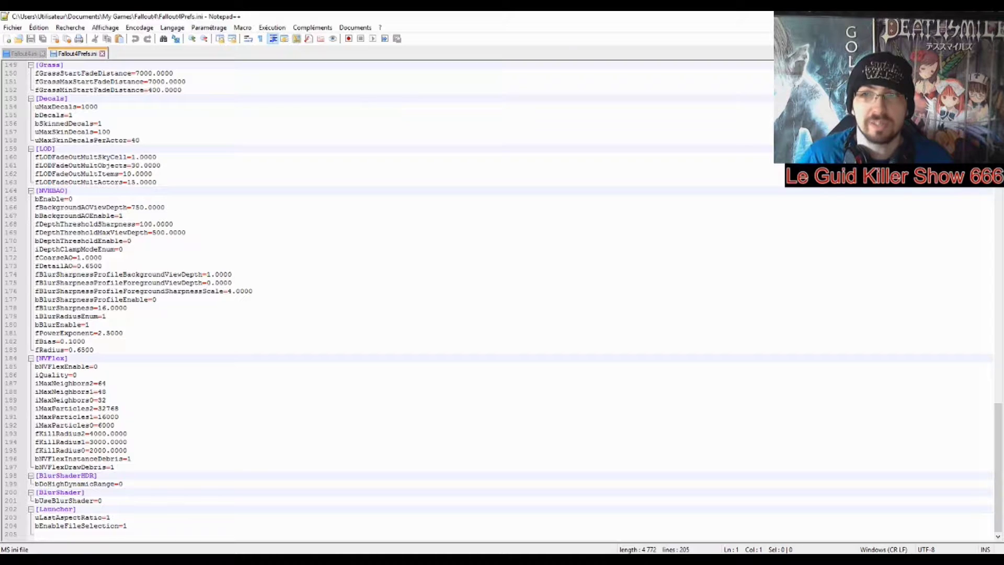
key(alt+Tab)
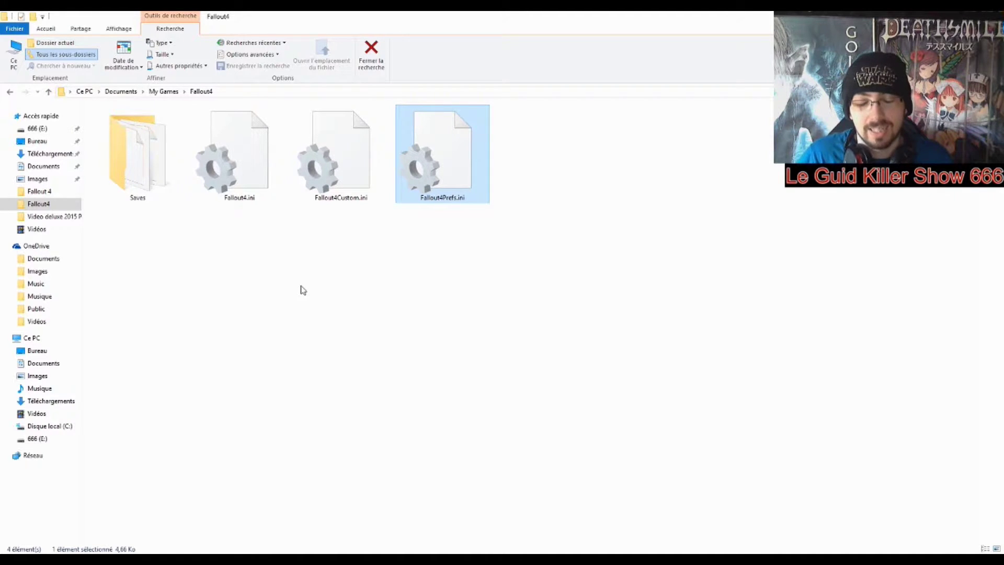
double_click(250, 204)
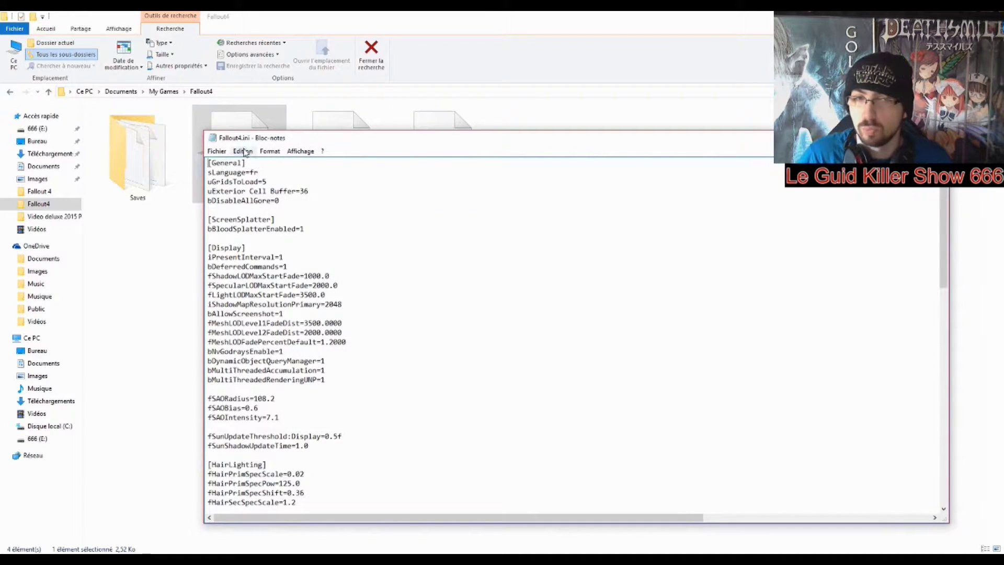
right_click(240, 126)
click(277, 168)
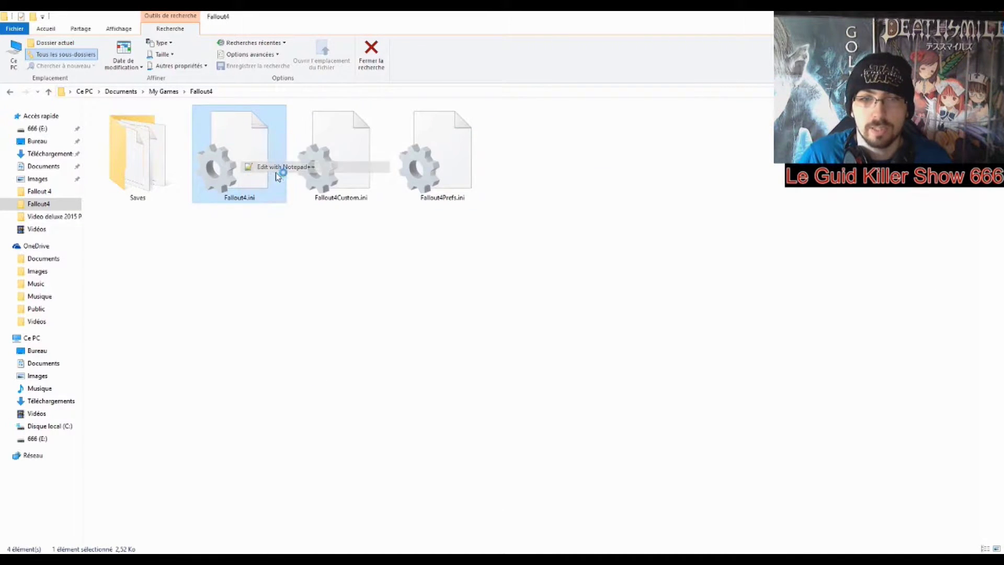
click(834, 560)
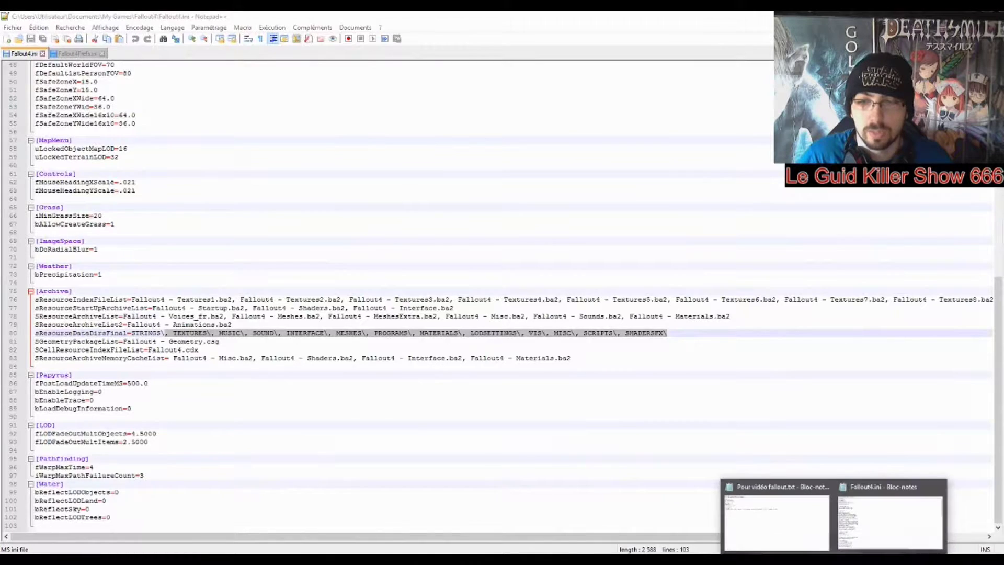
Step: Bring up the Notepad copy of Fallout4.ini over the Notepad++ one and show its [Archive] section
click(856, 528)
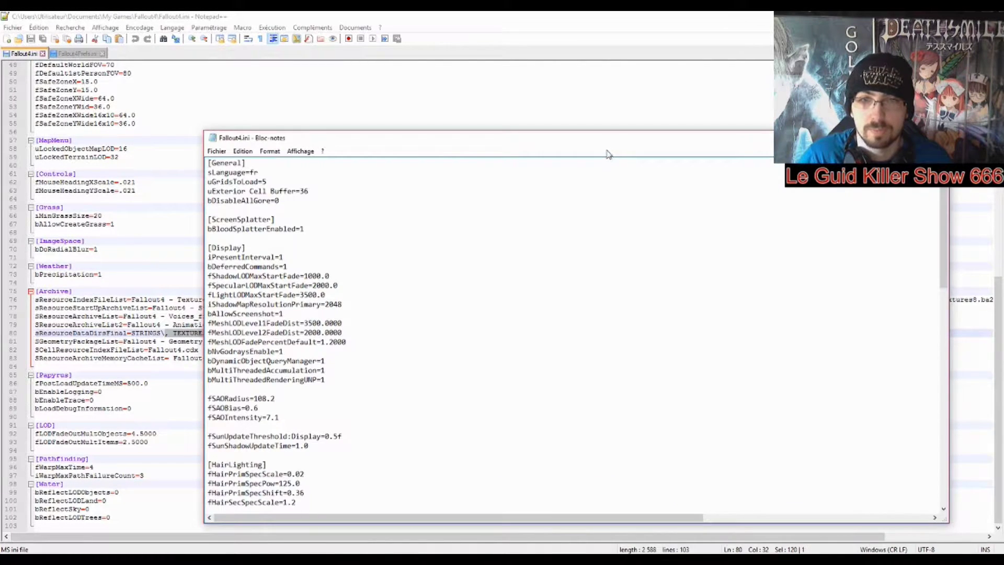
drag(637, 98, 677, 45)
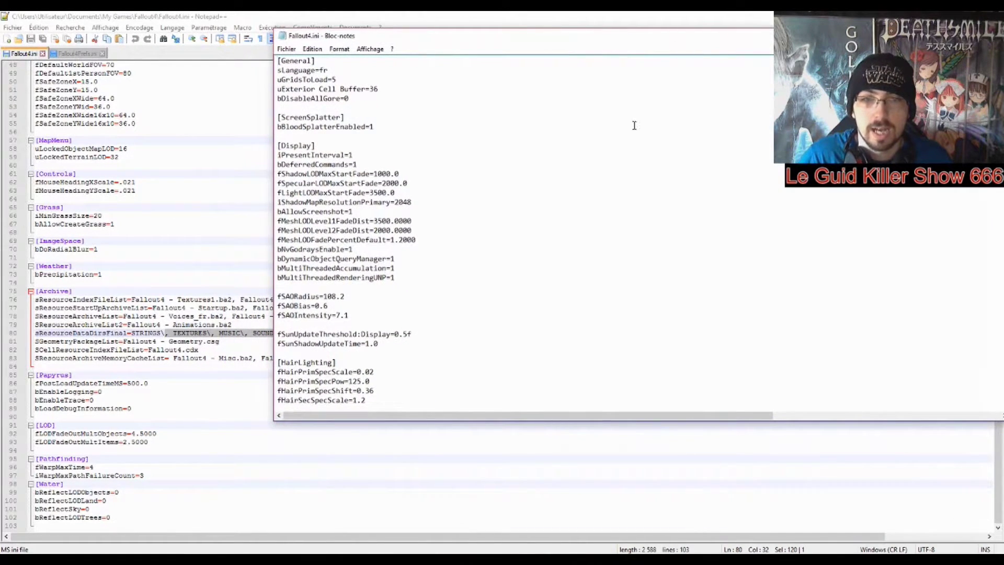
scroll(634, 126, down, 15)
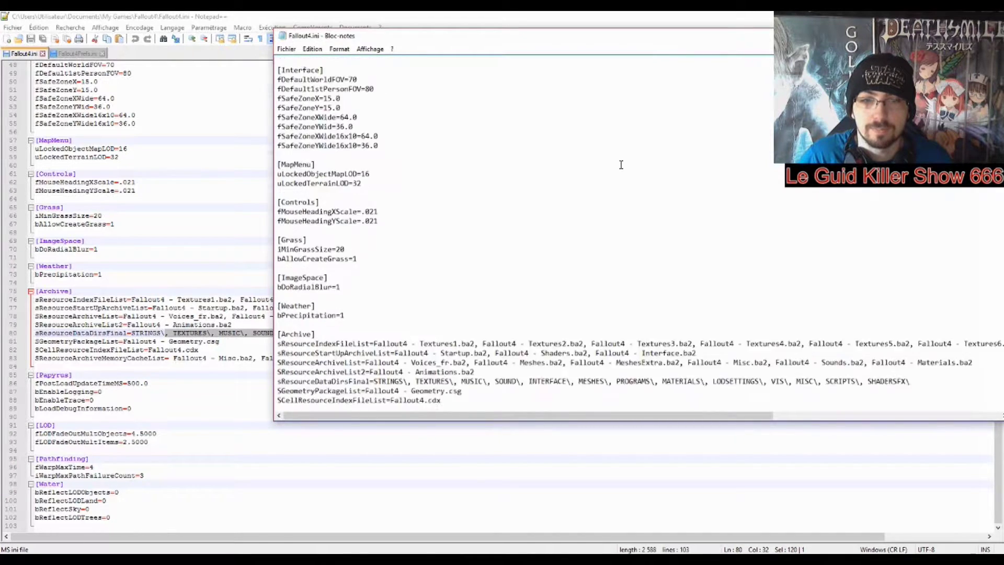
scroll(621, 164, down, 2)
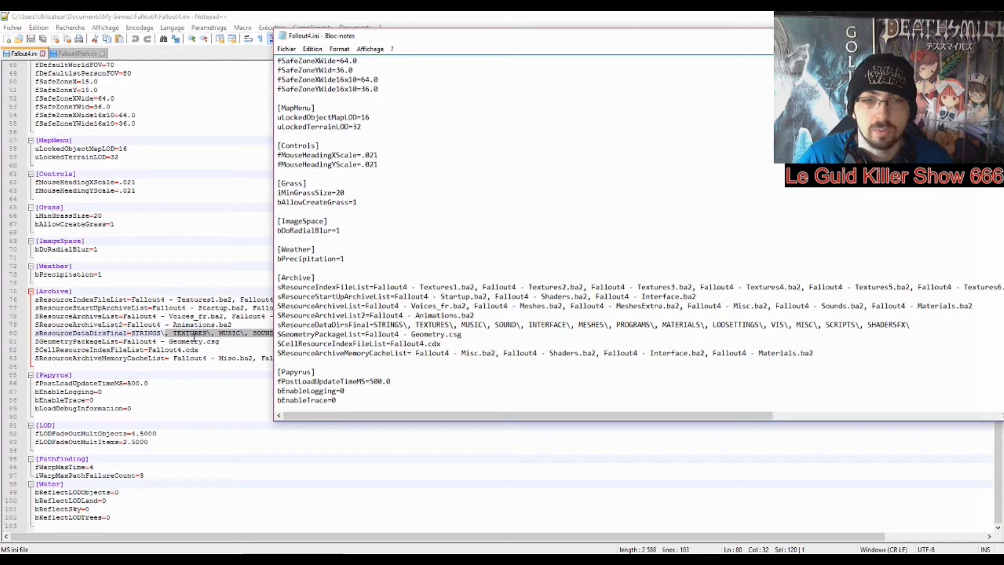
Step: Highlight everything after STRINGS\ on the sResourceDataDirsFinal line of Fallout4.ini, first in Notepad and again in Notepad++
click(169, 332)
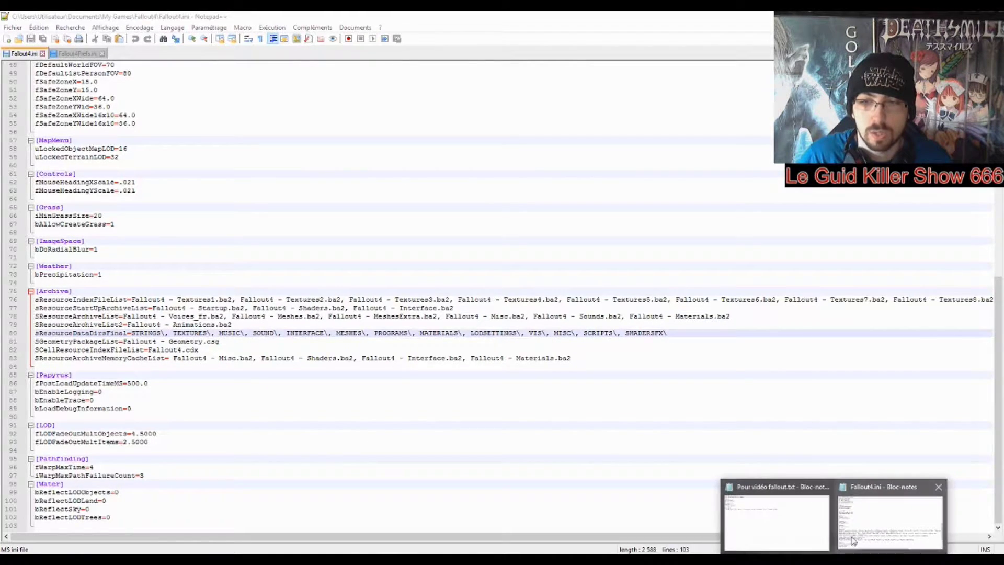
click(854, 539)
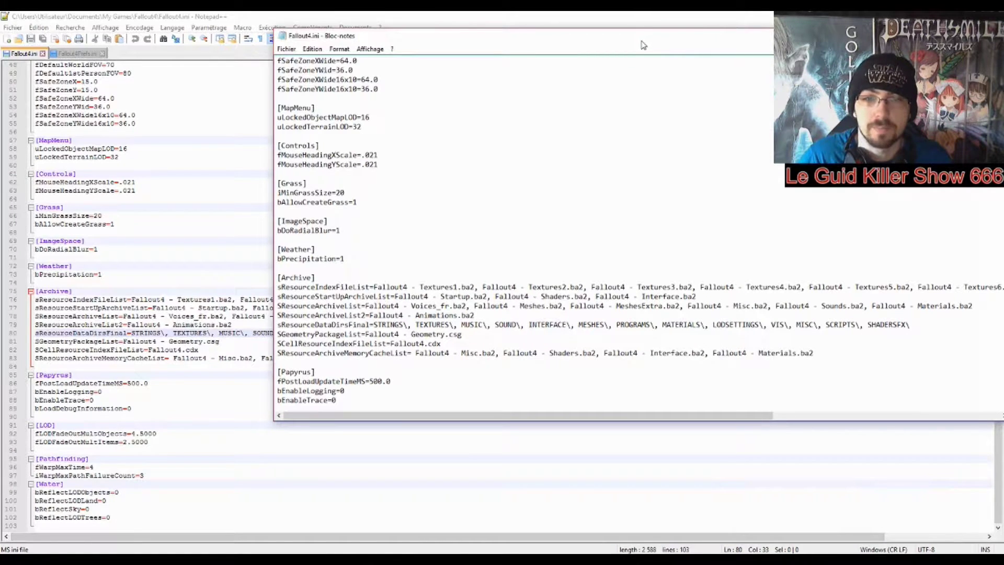
drag(524, 42, 553, 45)
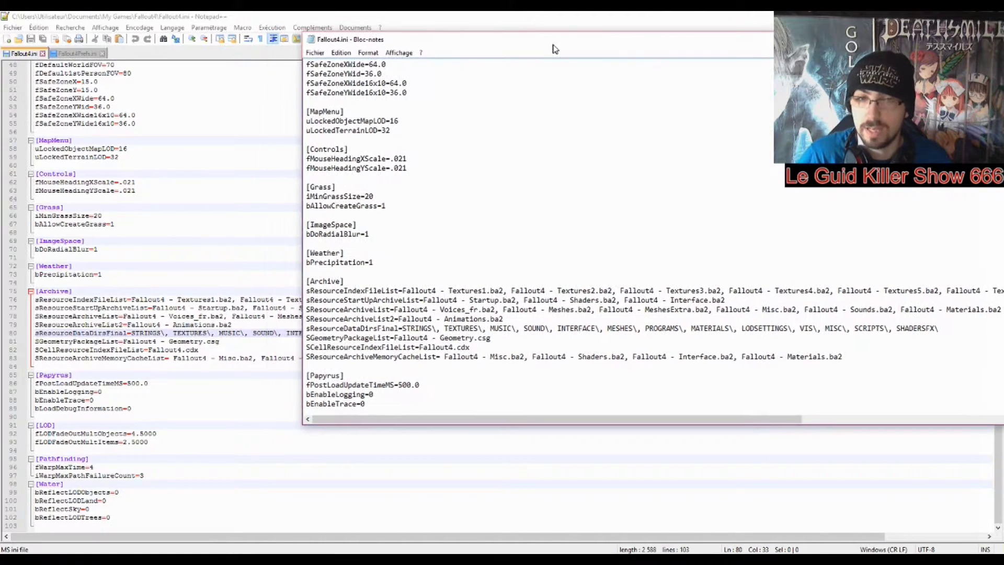
drag(437, 327, 955, 331)
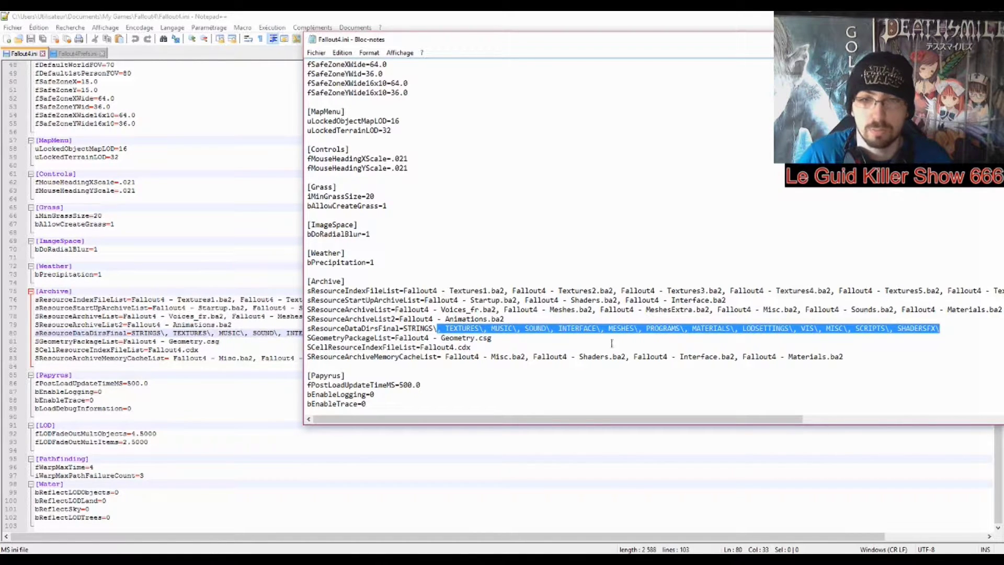
drag(166, 333, 676, 329)
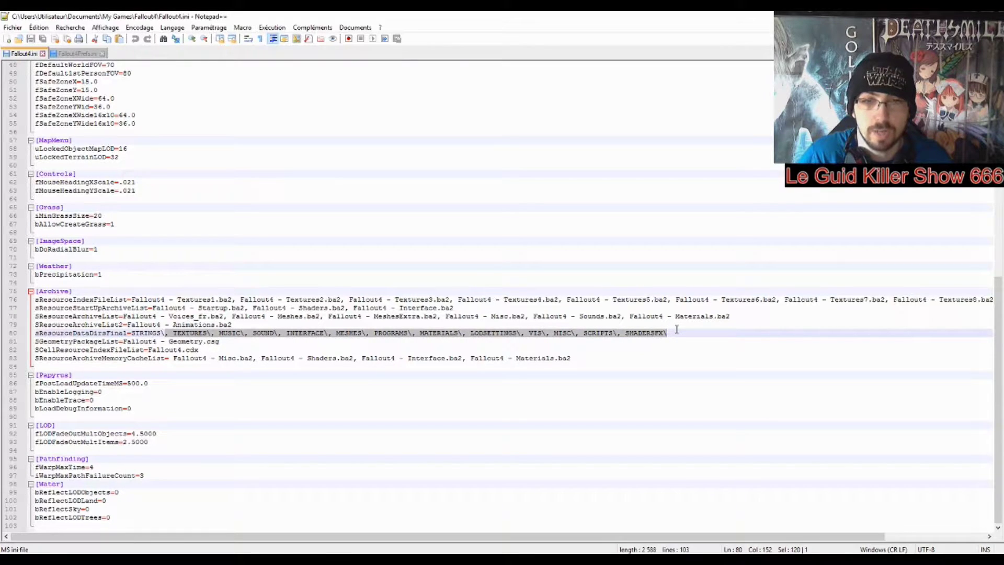
Step: Compare the highlighted sResourceDataDirsFinal entries in the Notepad and Notepad++ copies of Fallout4.ini, and close the Notepad copy
mouse_move(834, 559)
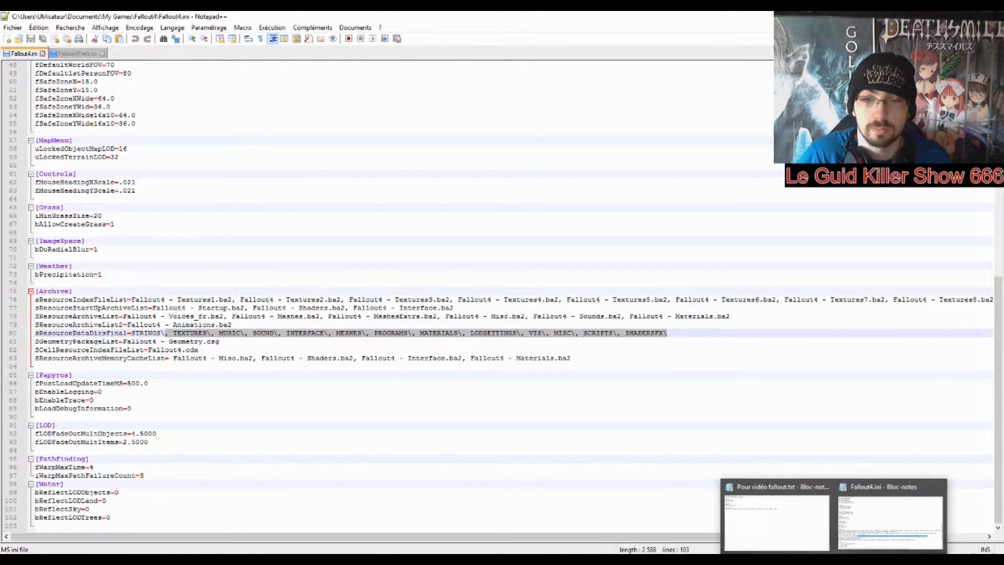
click(813, 545)
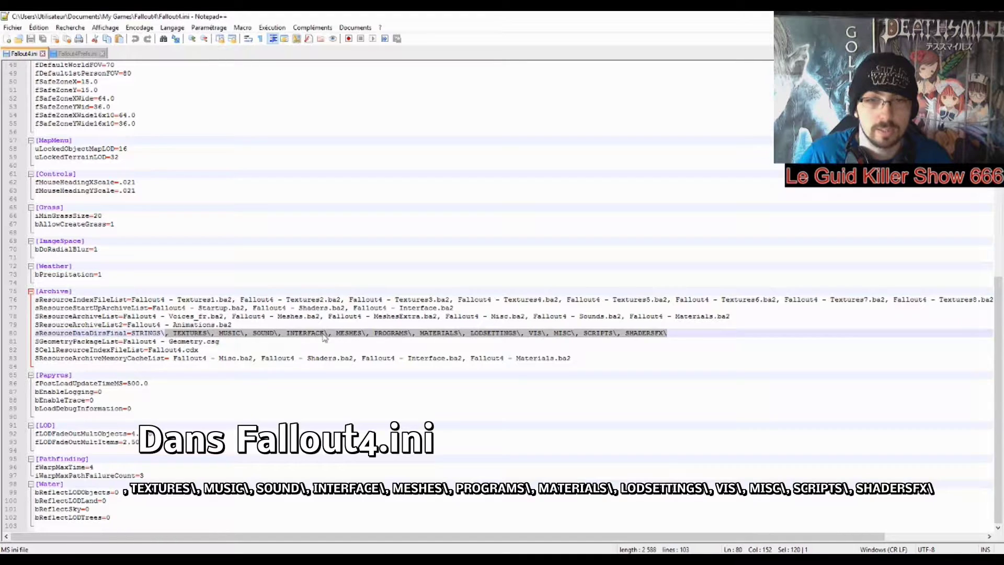
mouse_move(852, 560)
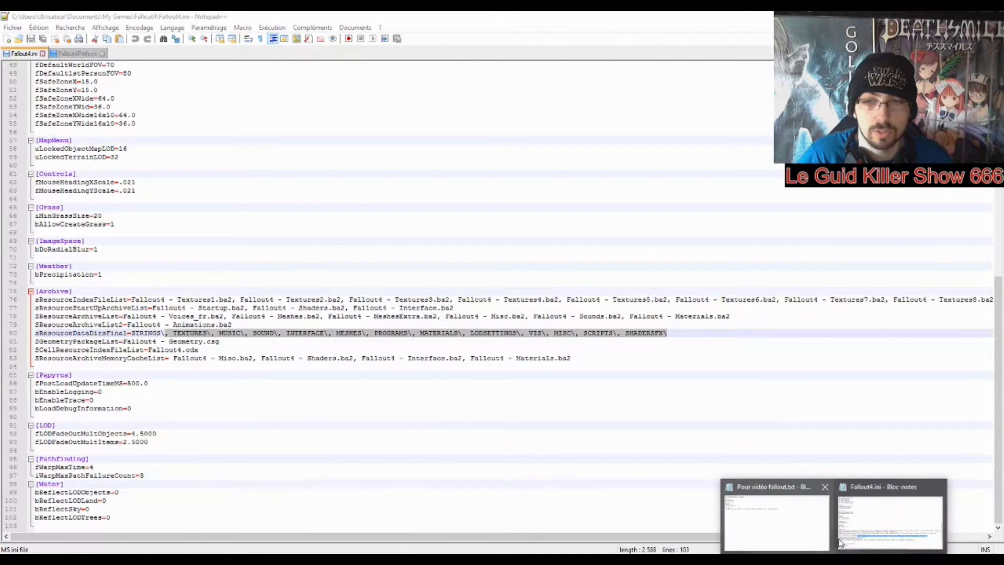
click(855, 533)
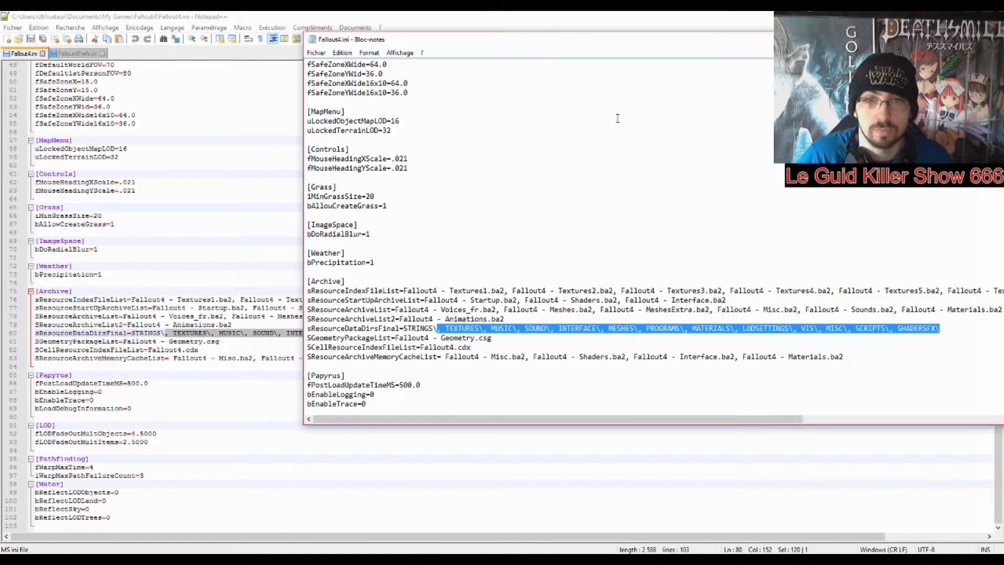
drag(593, 47, 631, 38)
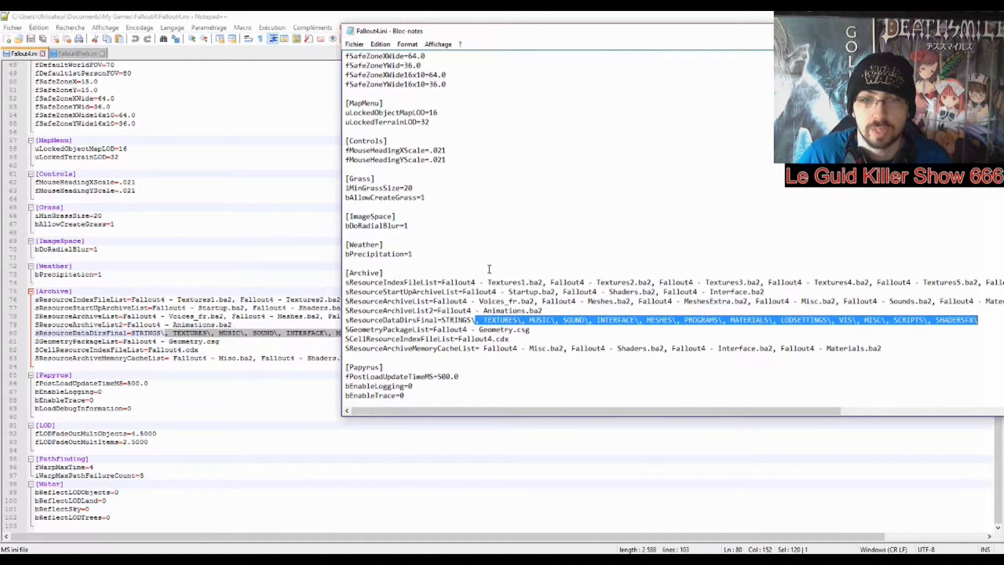
drag(470, 31, 308, 50)
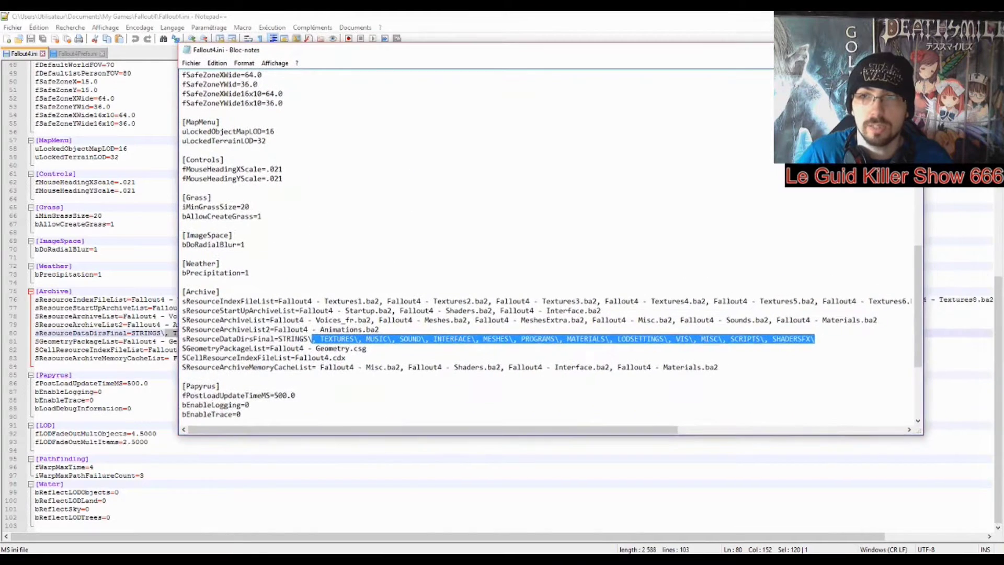
key(alt+F4)
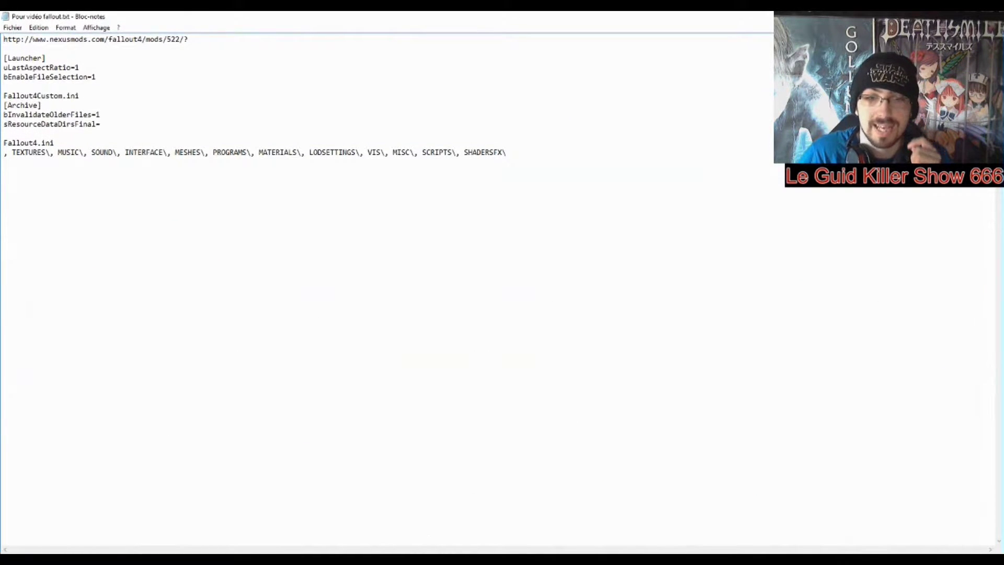
Step: Switch to the Fallout4 folder in File Explorer and select Fallout4Custom.ini
click(441, 541)
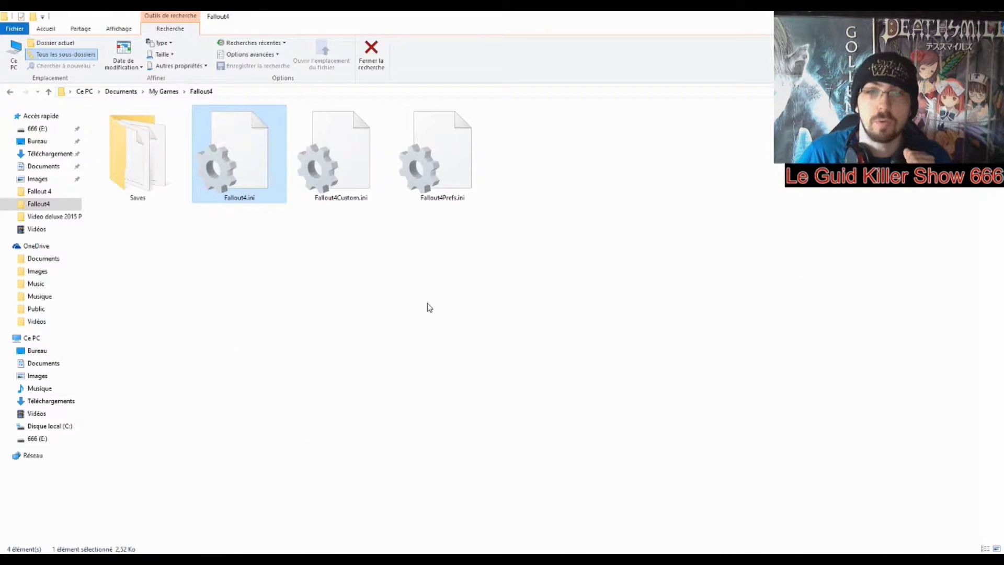
click(427, 310)
click(322, 161)
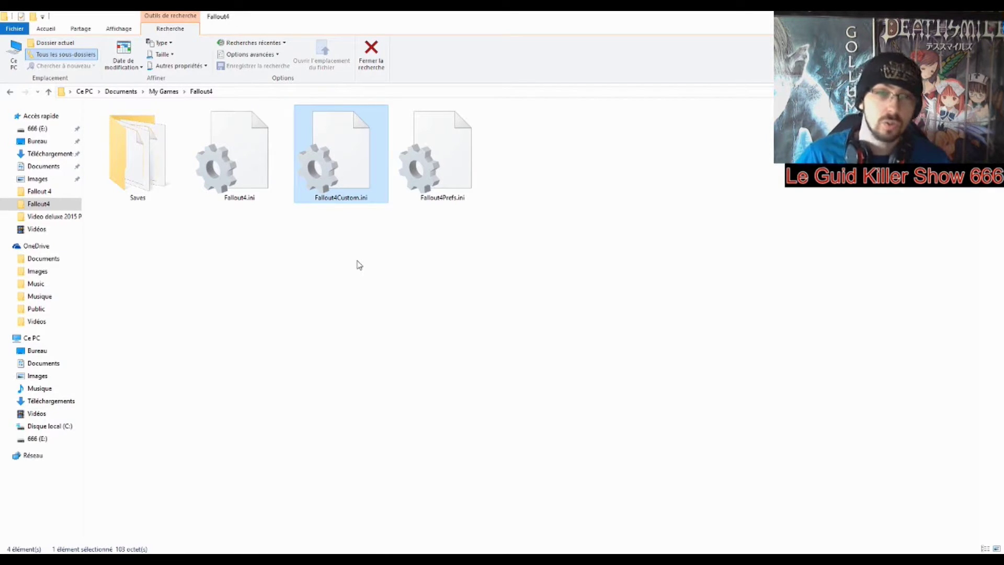
Step: Create a new RTF document named fallout in the Fallout4 folder and show the folder's file name extension setting
right_click(576, 153)
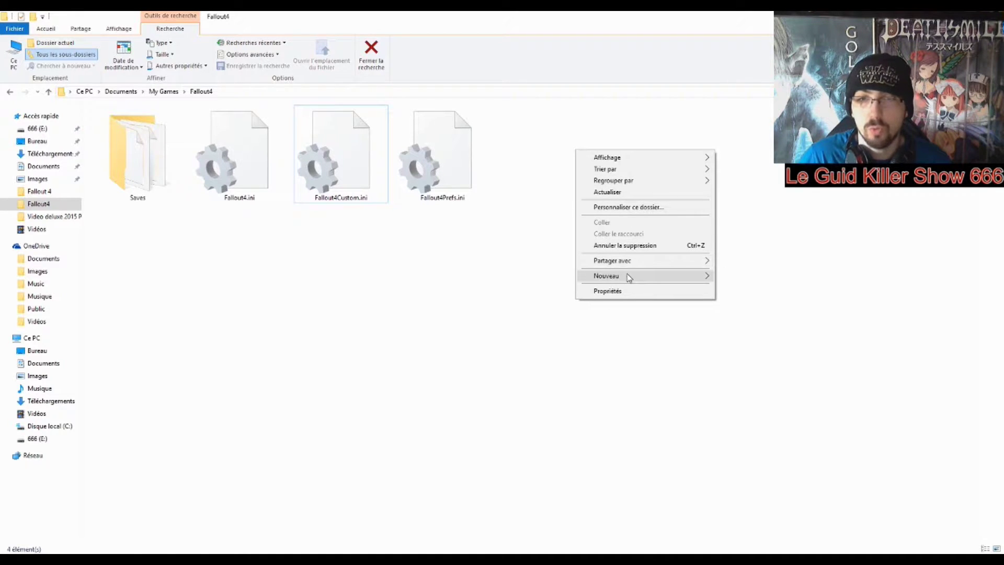
mouse_move(627, 276)
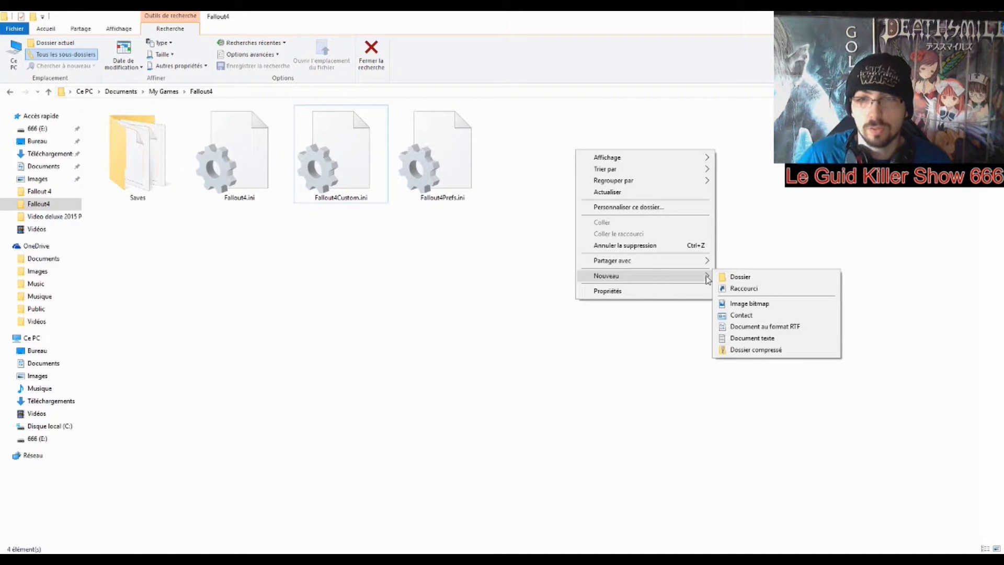
click(755, 327)
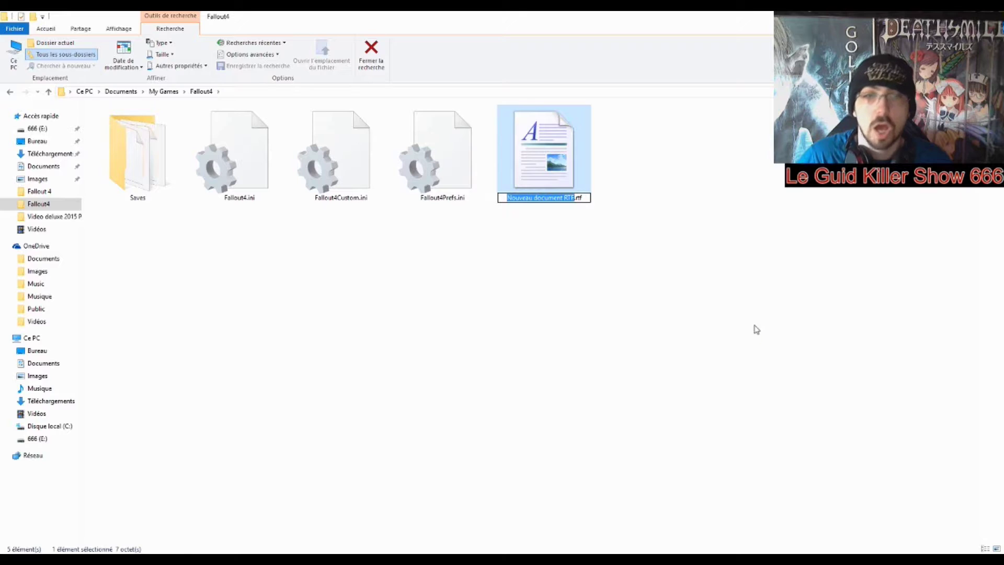
text(Fallout)
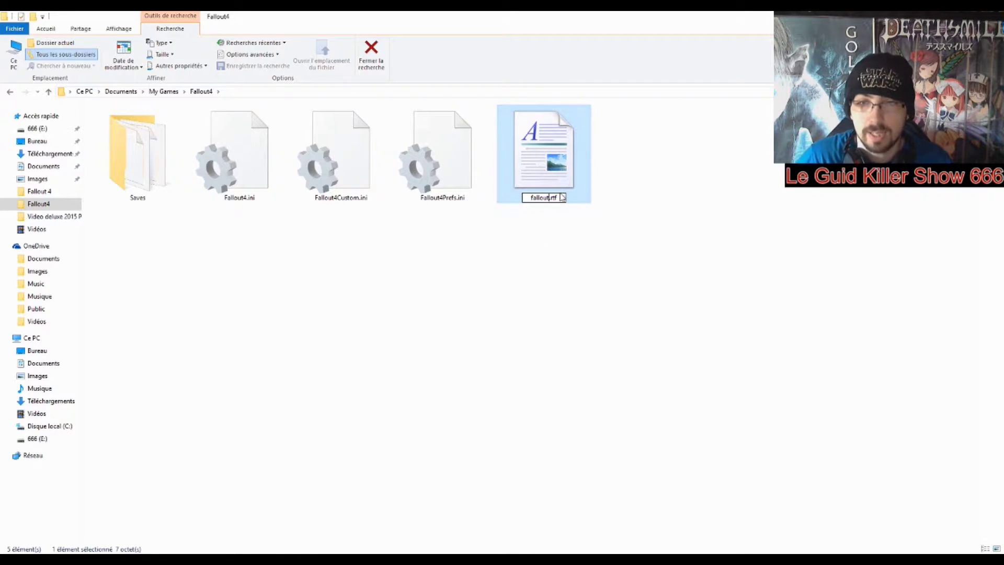
key(End)
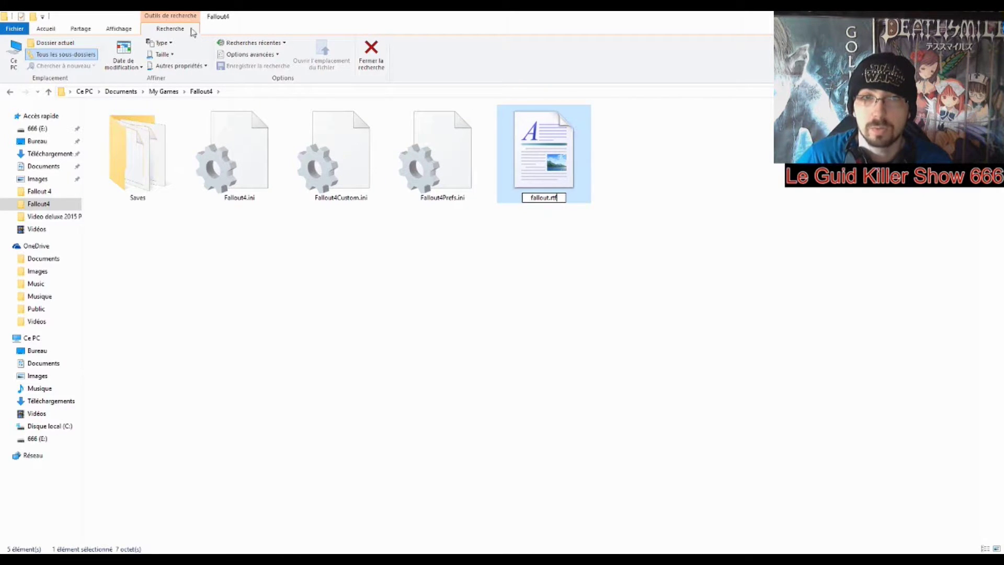
click(129, 29)
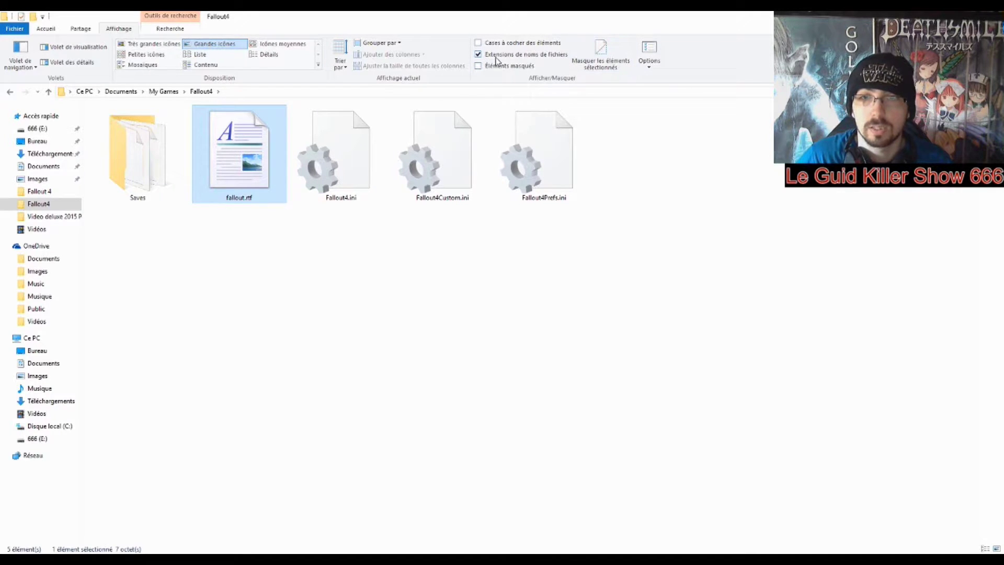
Step: Rename fallout.rtf to fallout.ini and accept the change of extension
right_click(258, 177)
click(307, 363)
click(261, 198)
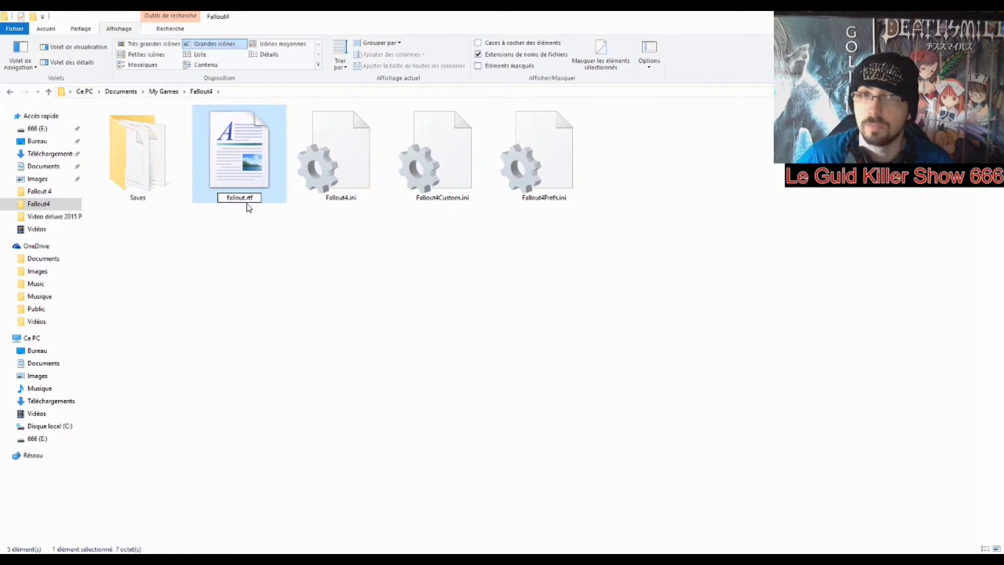
key(BackSpace)
key(BackSpace)
key(BackSpace)
text(ini)
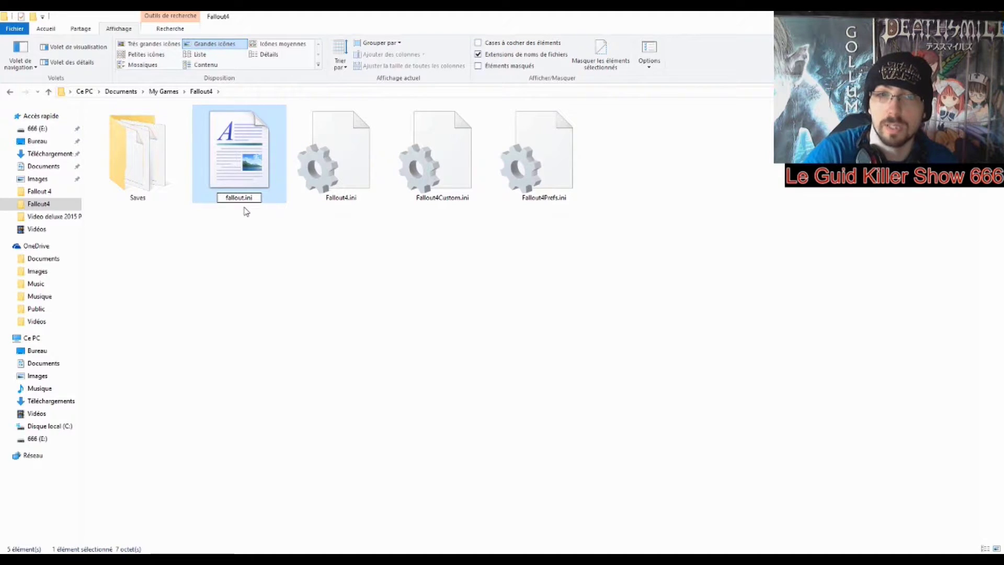
key(Return)
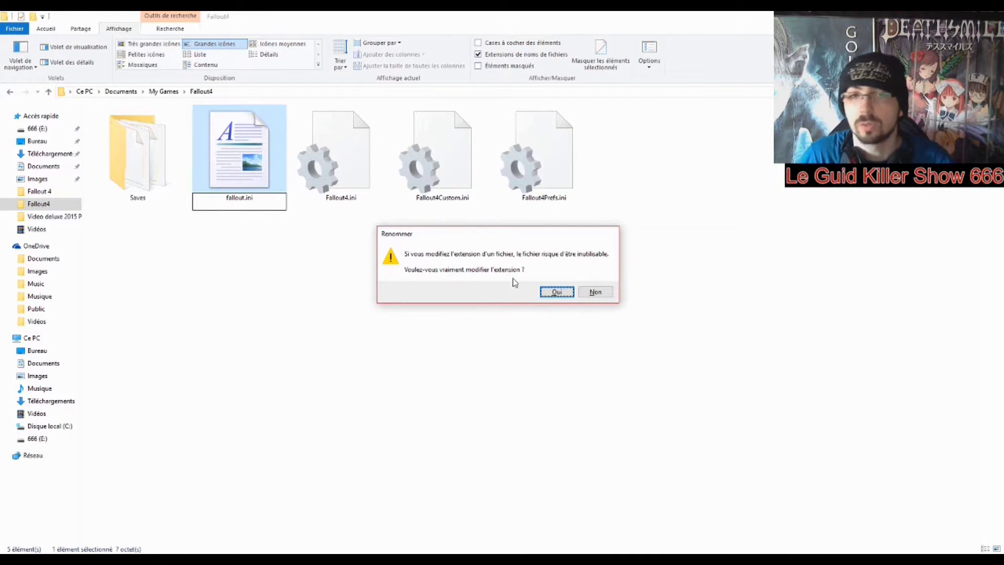
click(556, 291)
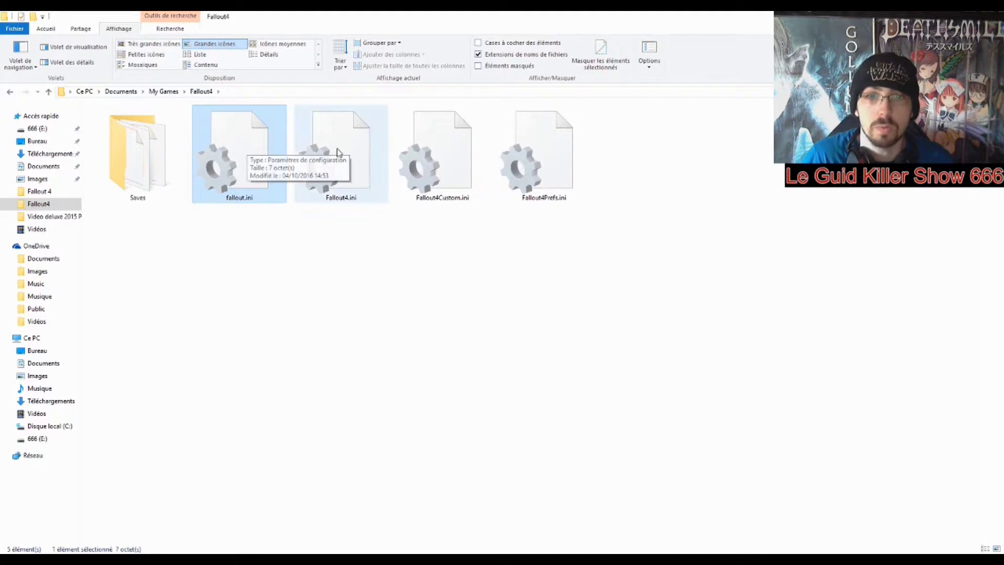
Step: Open Fallout4Custom.ini to view its [Archive] and [Display] lines, and close it
double_click(419, 154)
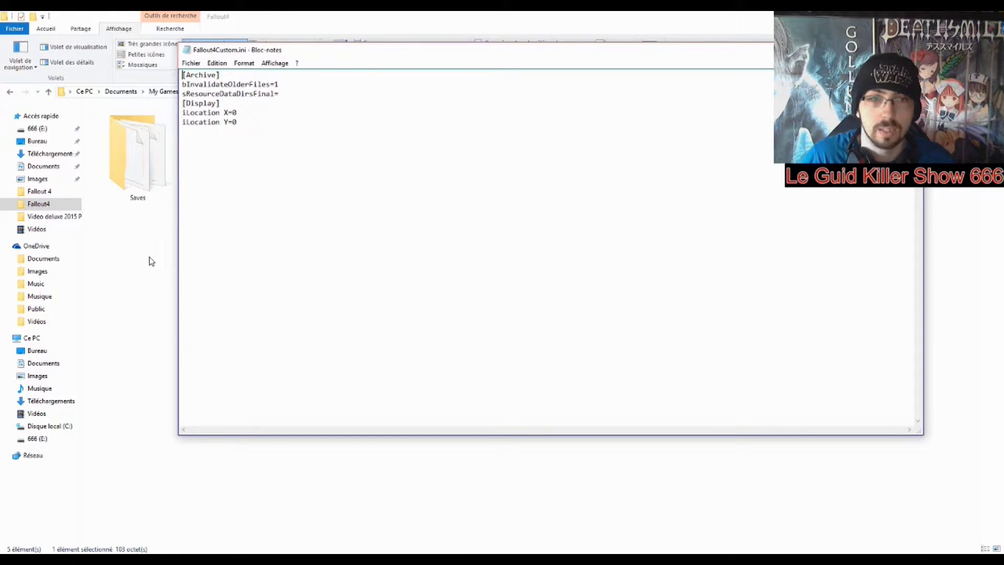
key(alt+F4)
Step: Try to delete the {\rtf1} text from fallout.ini in Notepad, and close the window without saving
double_click(223, 136)
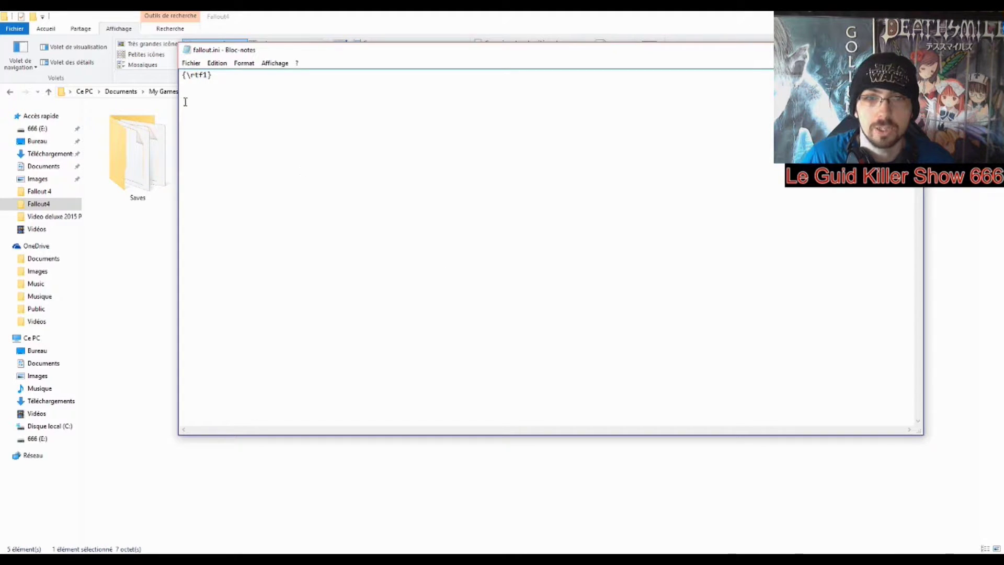
drag(217, 81, 104, 74)
click(228, 82)
drag(227, 81, 150, 82)
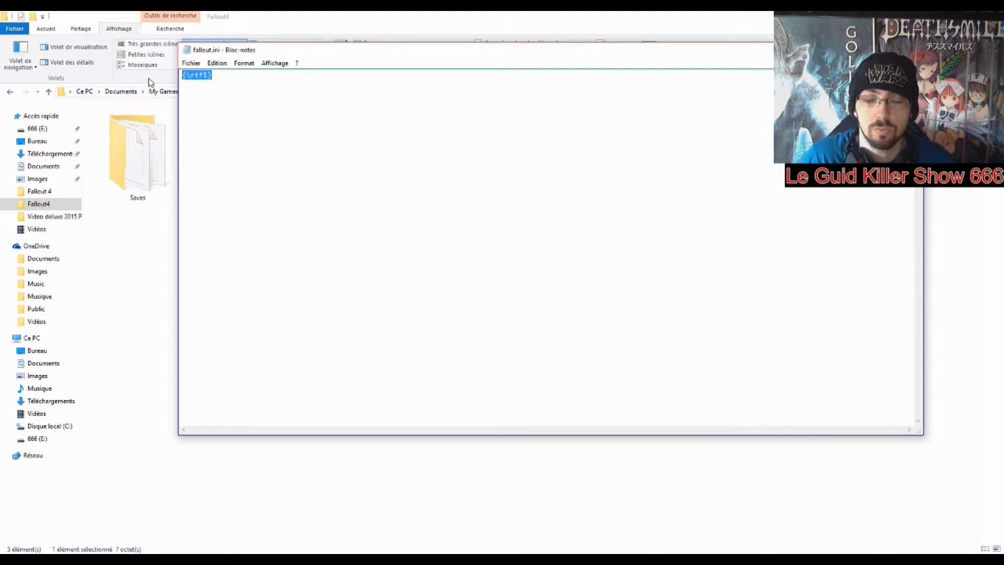
key(Delete)
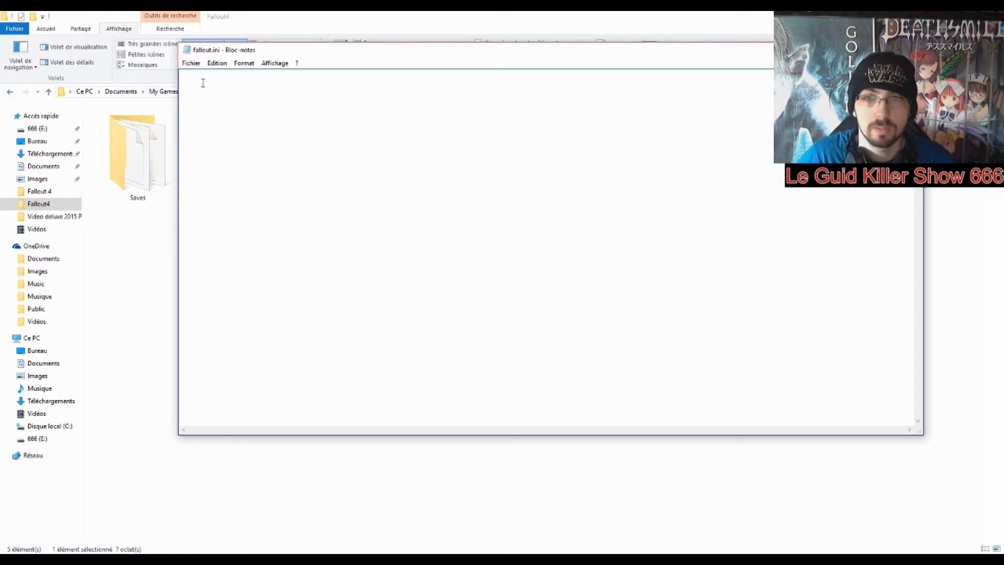
key(alt+F4)
Step: Open fallout.ini in Notepad++ and delete its {\rtf1} text
right_click(255, 157)
click(281, 200)
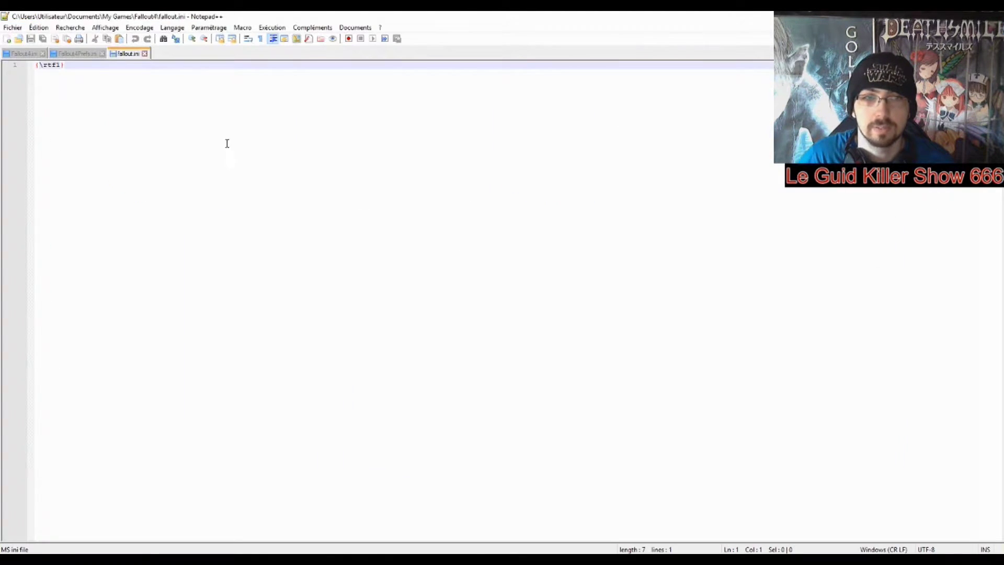
drag(88, 62, 2, 63)
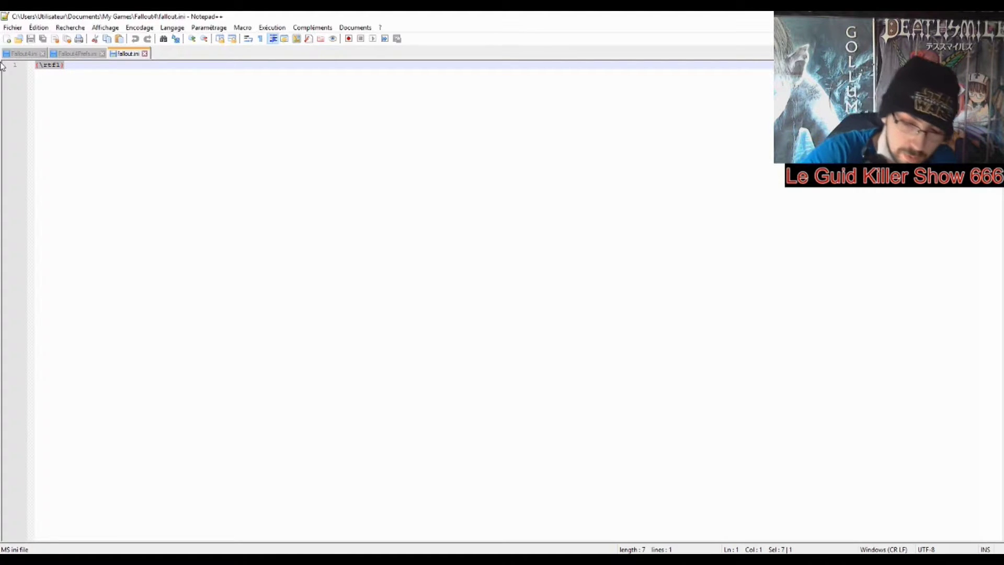
key(Delete)
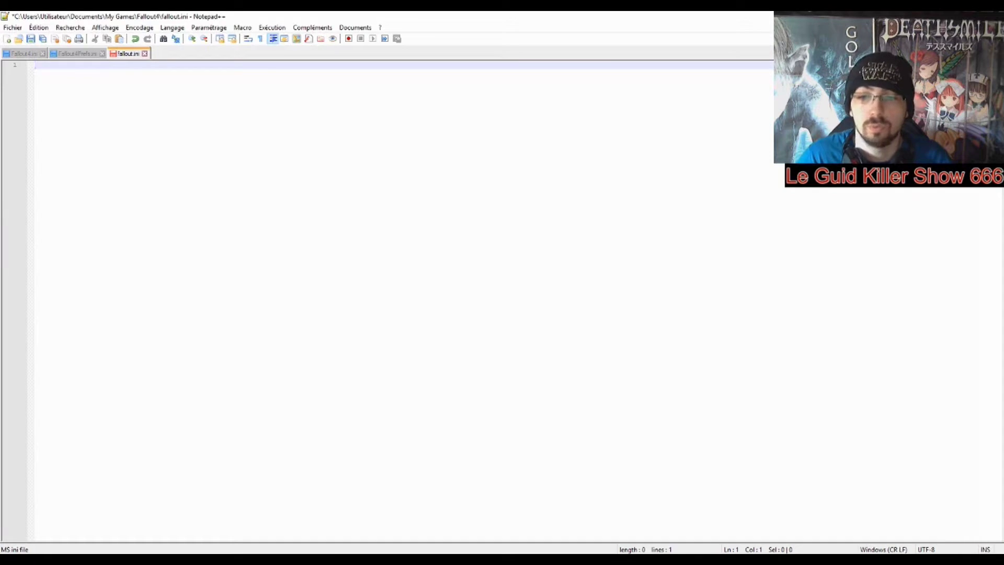
Step: Copy the [Archive], bInvalidateOlderFiles=1 and sResourceDataDirsFinal= lines from Pour vidéo fallout.txt
mouse_move(808, 562)
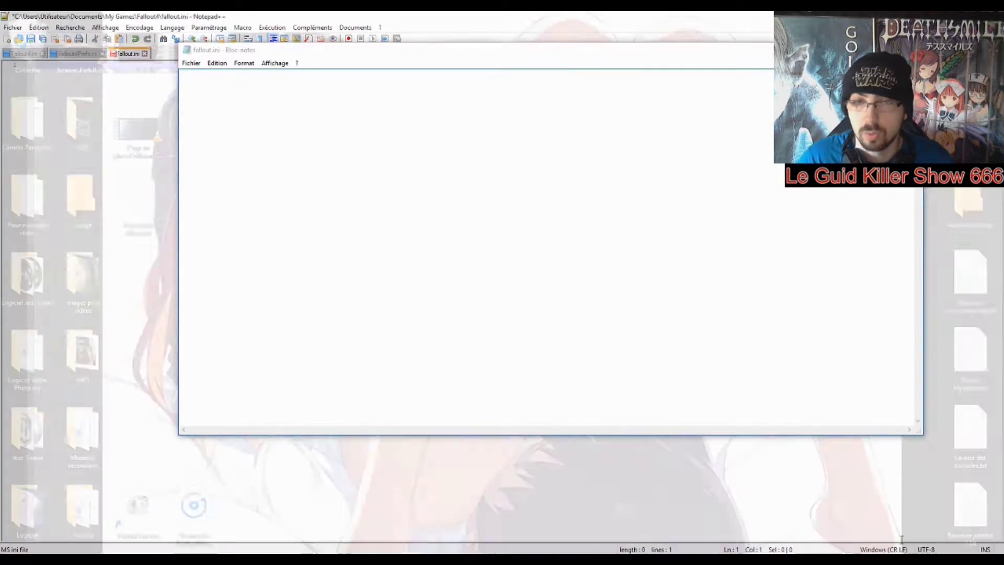
click(888, 518)
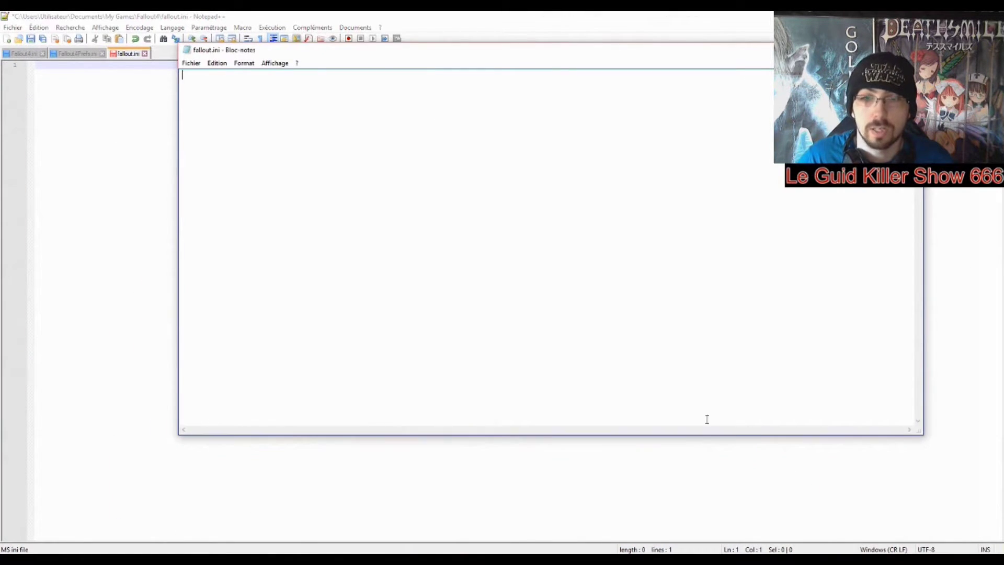
mouse_move(807, 562)
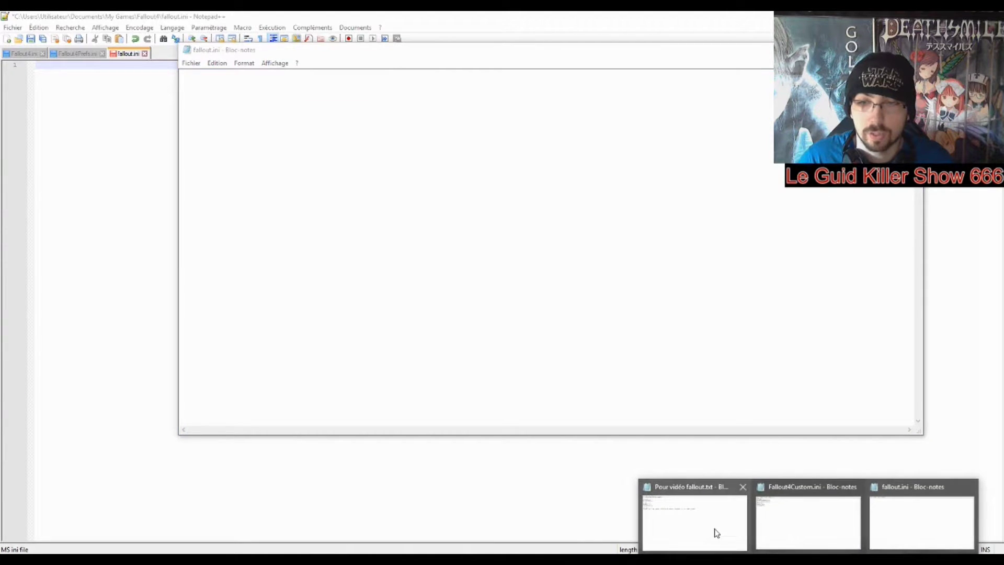
click(714, 528)
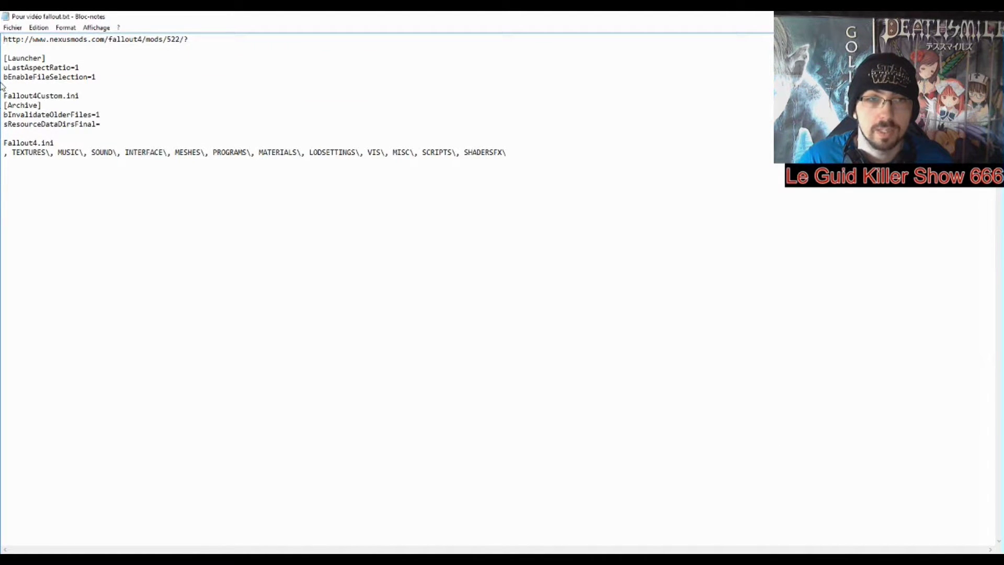
drag(109, 125, 3, 106)
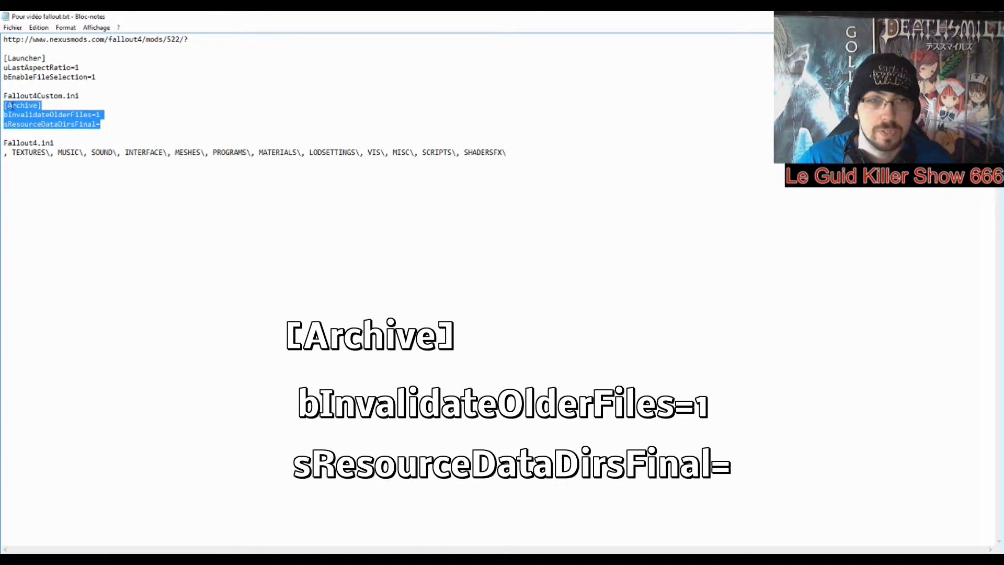
right_click(11, 105)
click(39, 140)
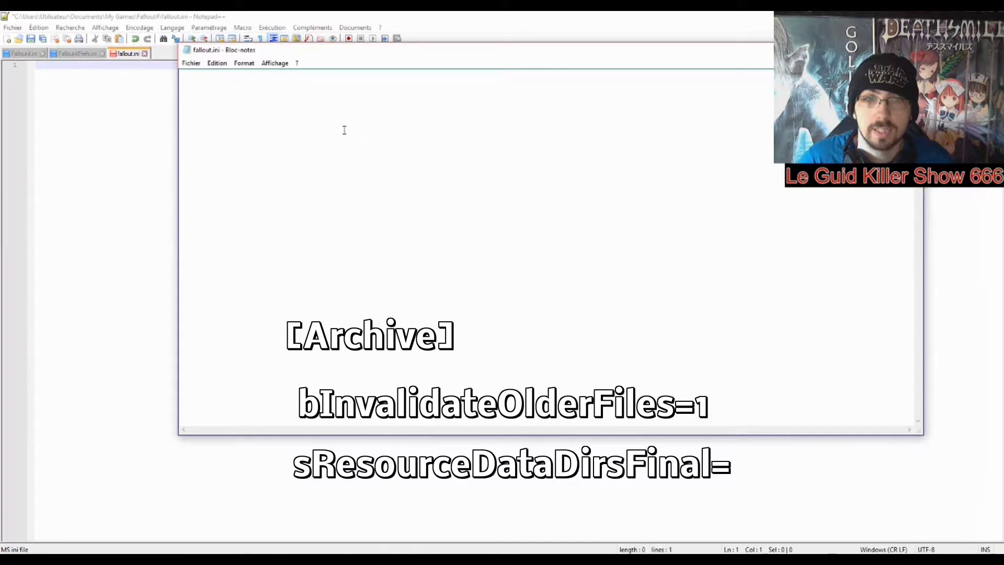
Step: Paste the copied [Archive] lines into the empty fallout.ini in both Notepad and Notepad++, and move the Notepad window aside
right_click(343, 130)
click(366, 175)
right_click(57, 84)
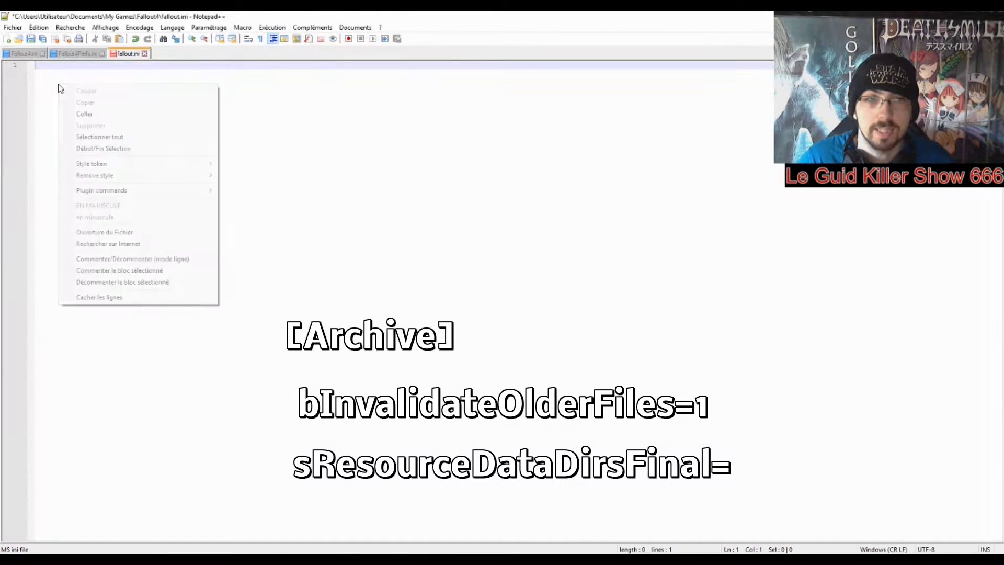
click(90, 116)
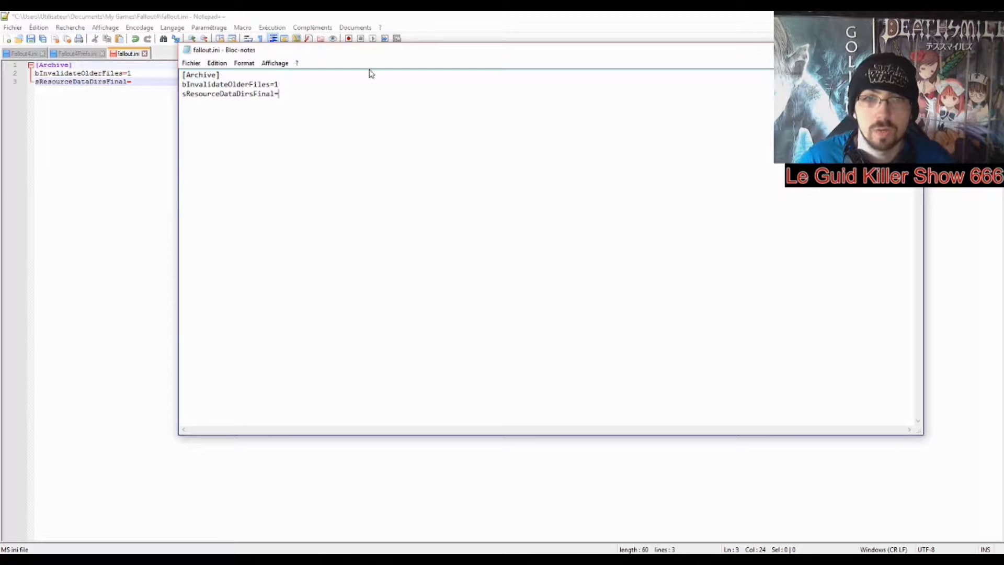
drag(372, 52, 481, 37)
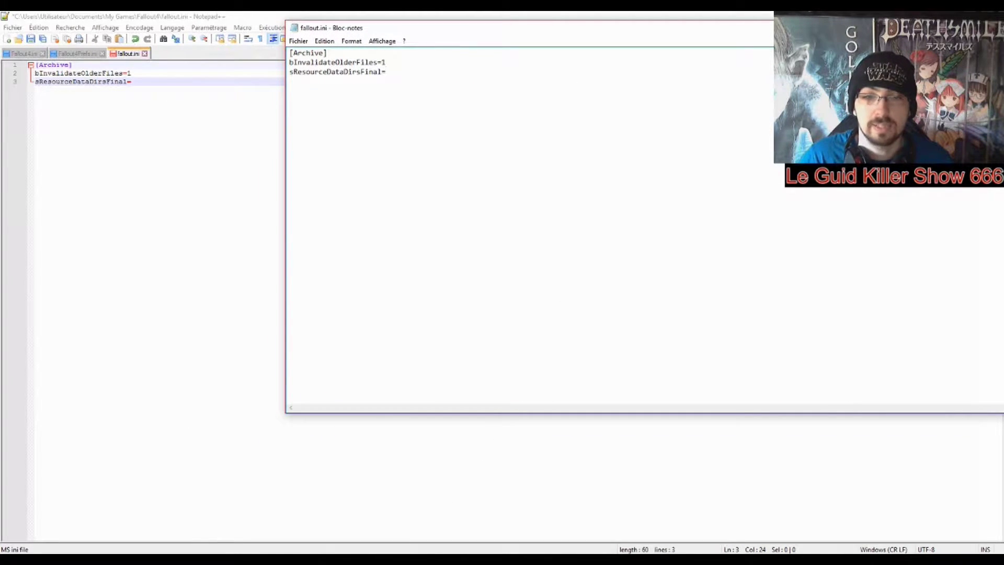
Step: Open Fallout4Custom.ini from the Fallout4 folder to examine its three [Archive] lines, and close it
click(448, 559)
click(429, 539)
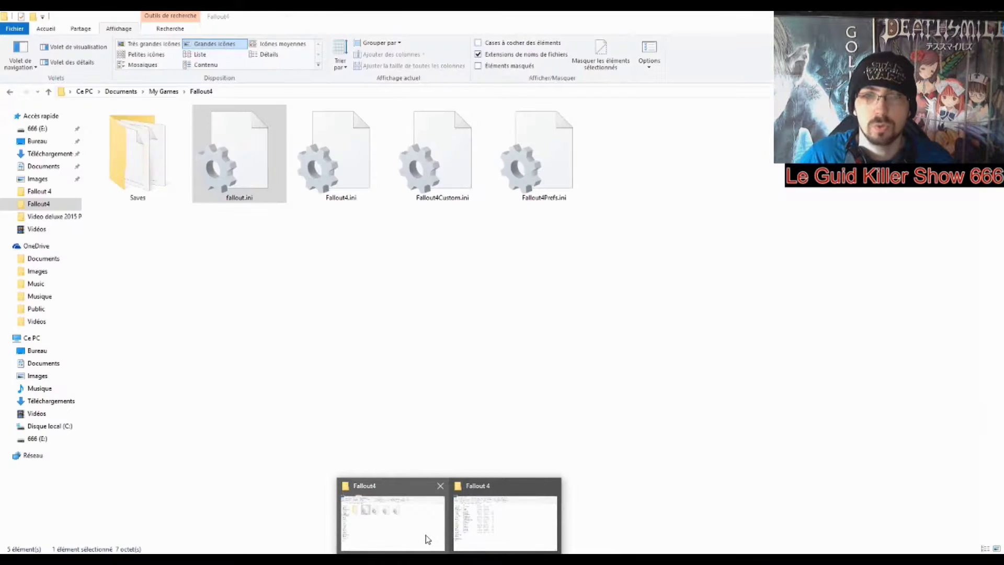
click(462, 172)
double_click(462, 171)
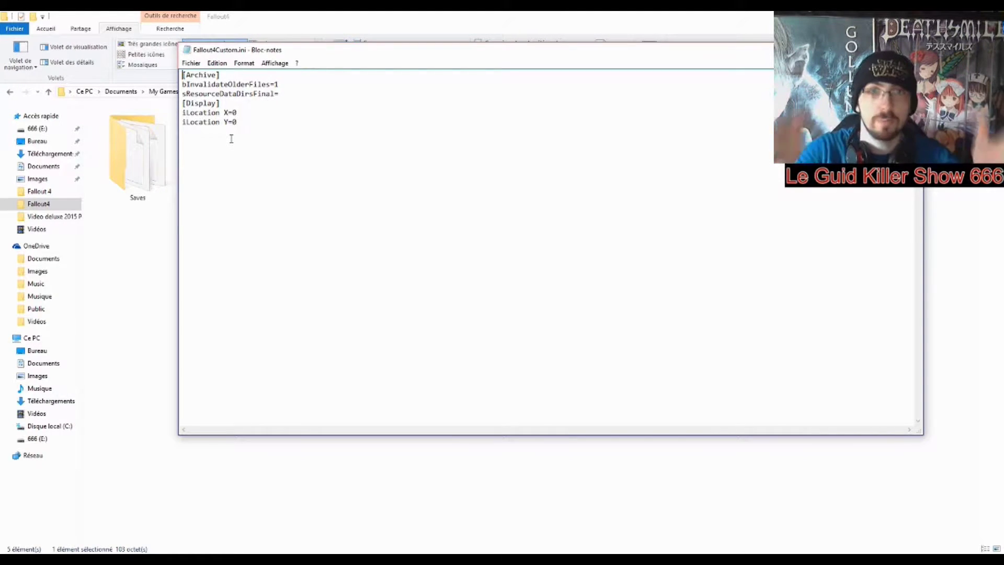
click(286, 93)
drag(286, 93, 173, 77)
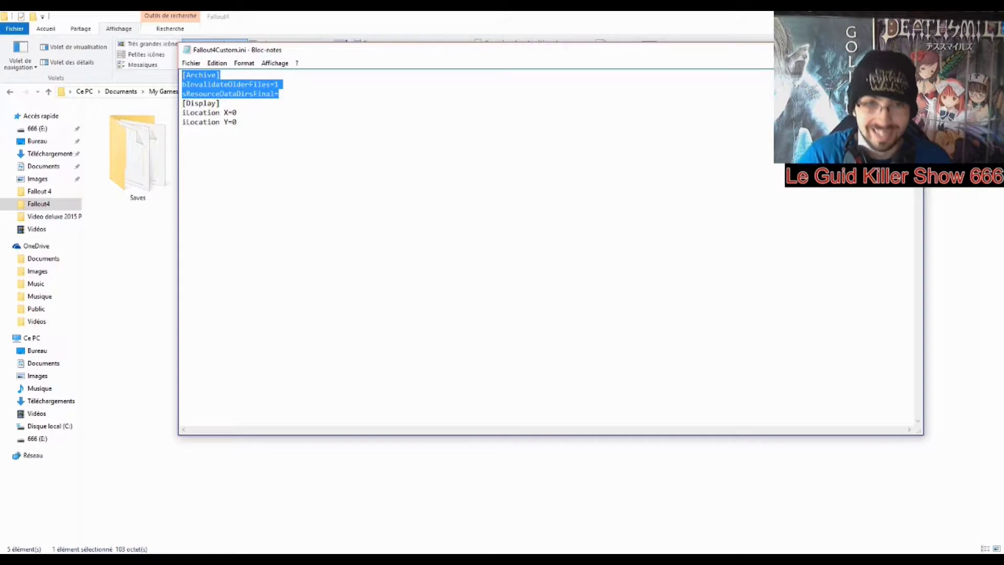
key(alt+F4)
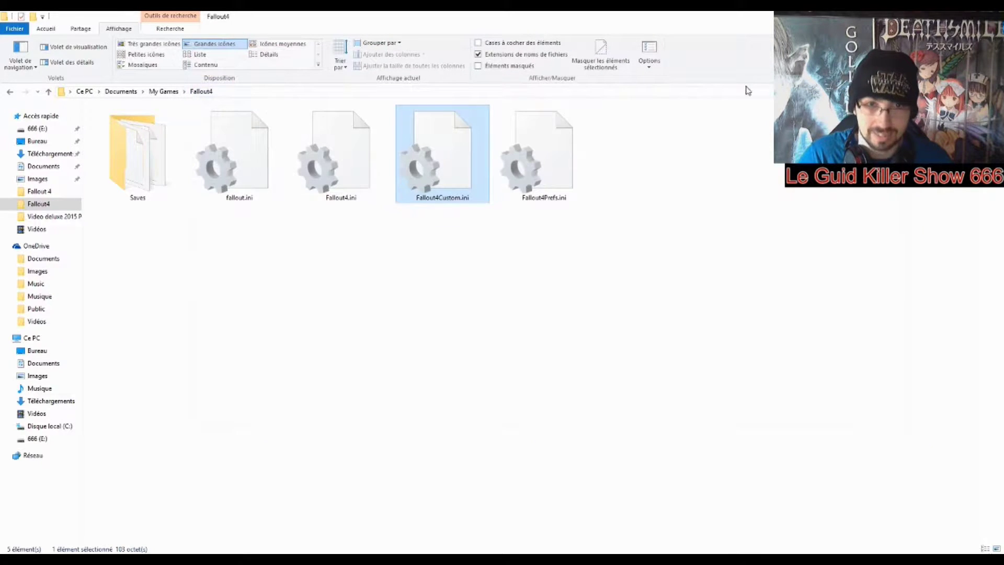
Step: Delete the fallout.ini file from the Fallout4 folder
right_click(251, 170)
click(242, 316)
right_click(244, 192)
click(261, 373)
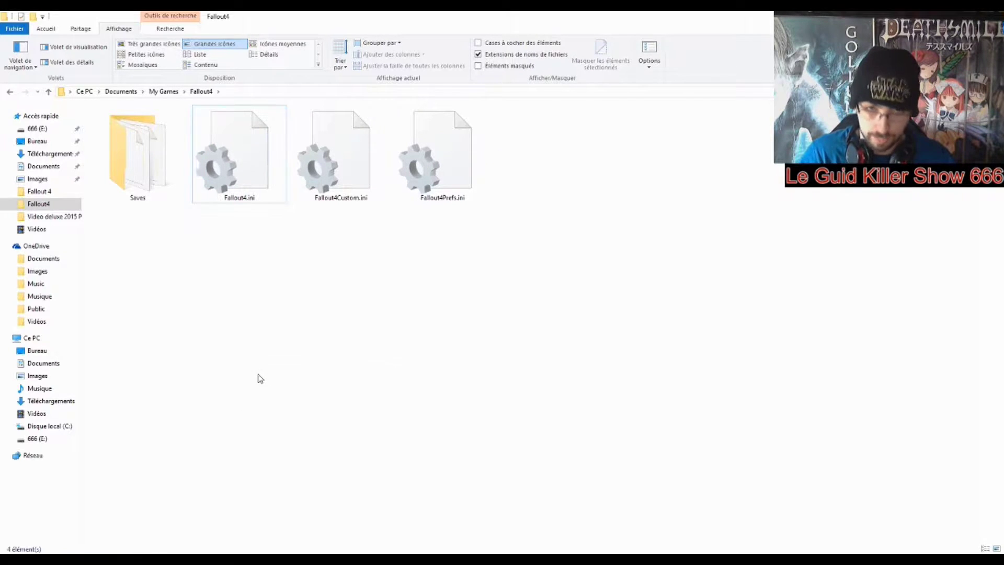
Step: Check Fallout4Custom.ini in Notepad and close it, and decline to keep the deleted fallout.ini open in Notepad++
double_click(307, 182)
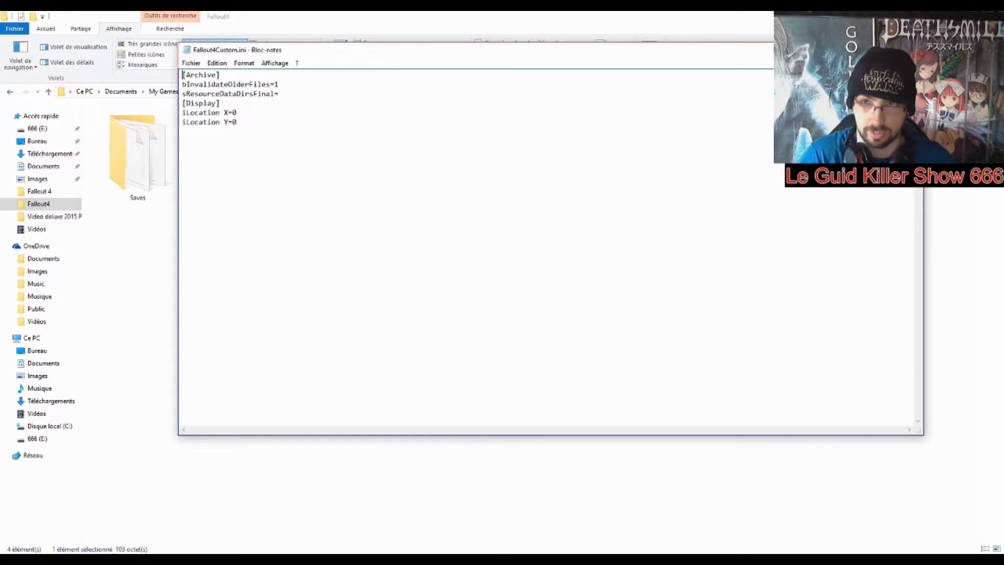
click(912, 49)
click(900, 220)
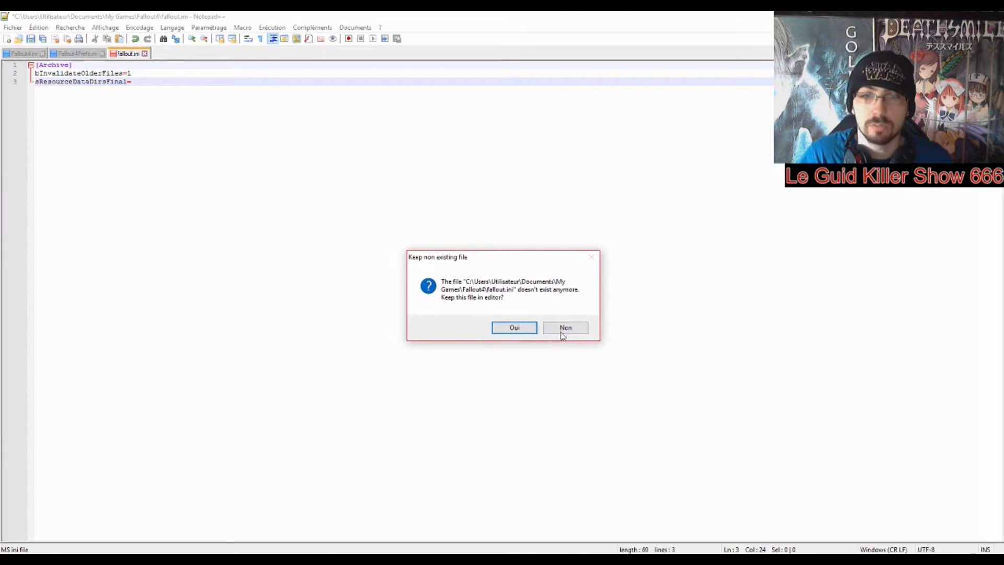
click(562, 327)
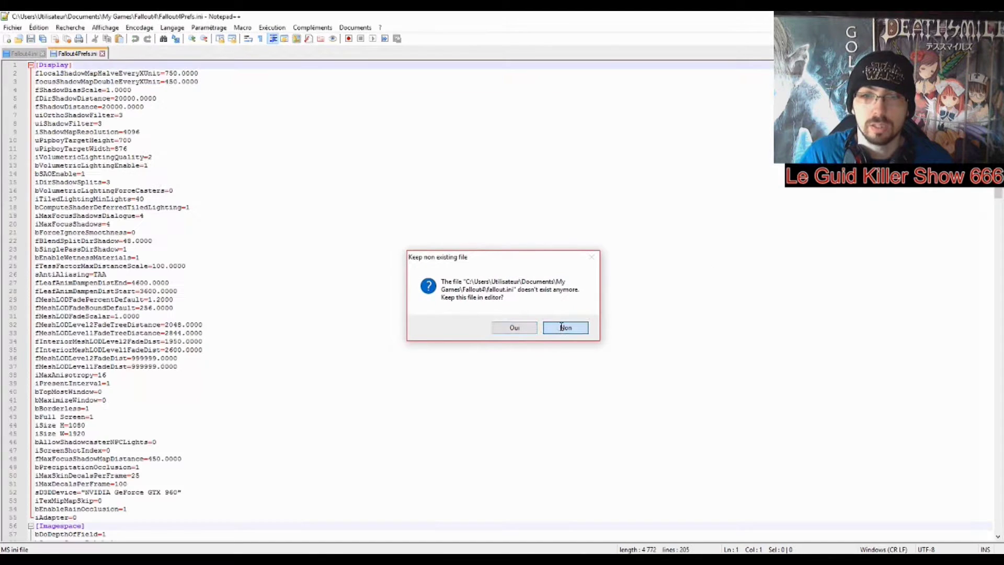
click(561, 327)
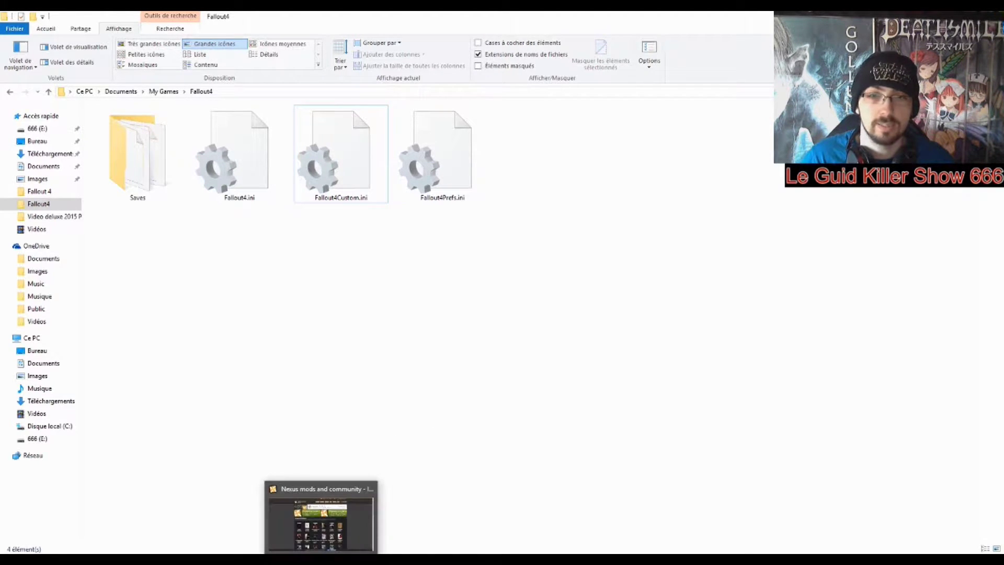
Step: Switch to Internet Explorer and look through the list of games on the Nexus Mods page
click(319, 518)
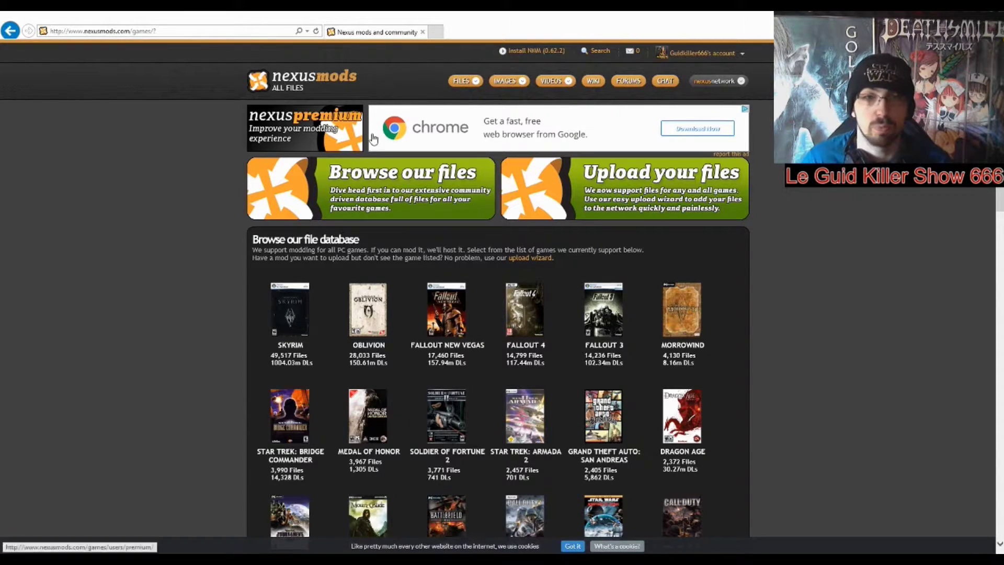
scroll(408, 183, down, 5)
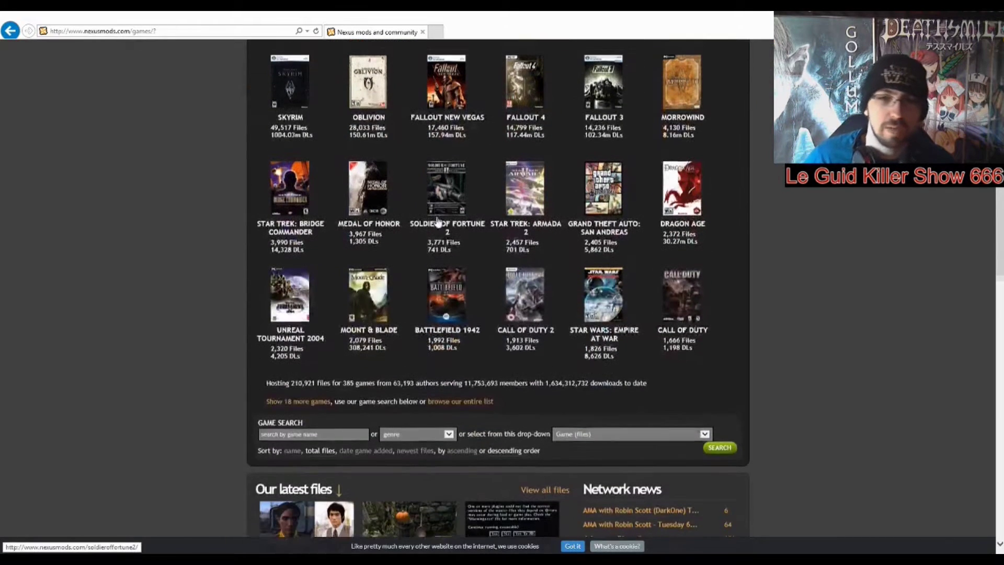
scroll(452, 257, up, 5)
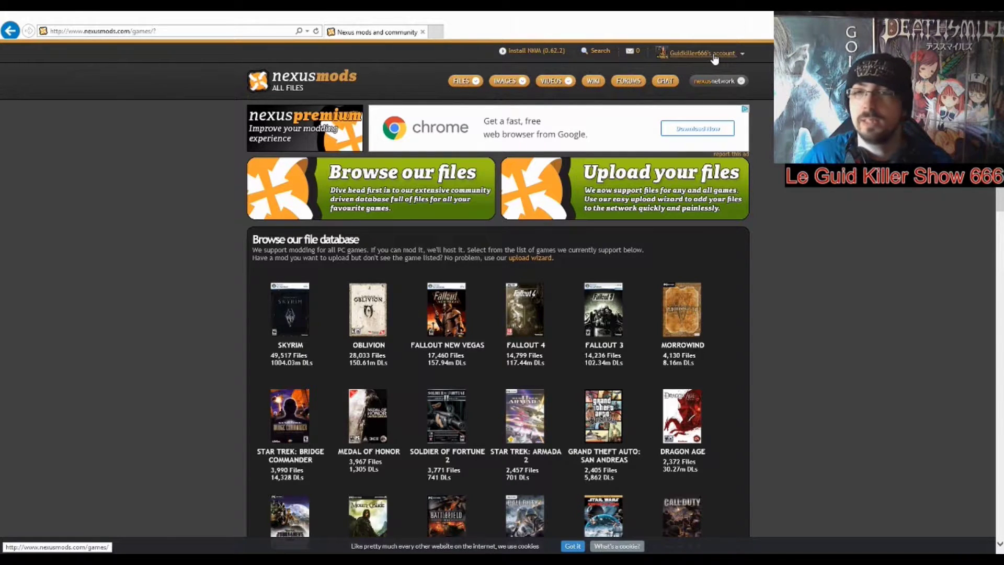
Step: Log out of the Nexus Mods account and open the registration form for a new account
mouse_move(715, 59)
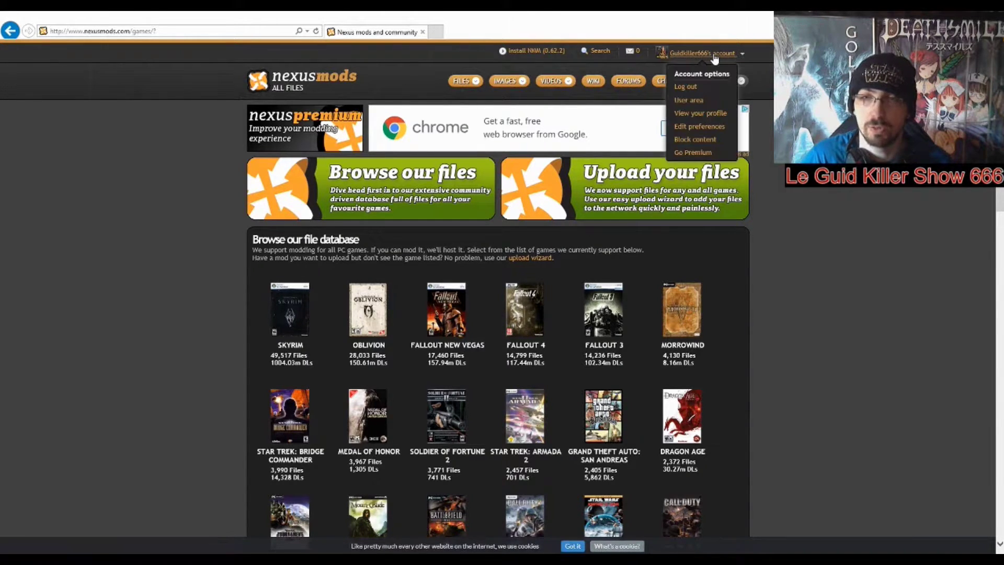
click(680, 87)
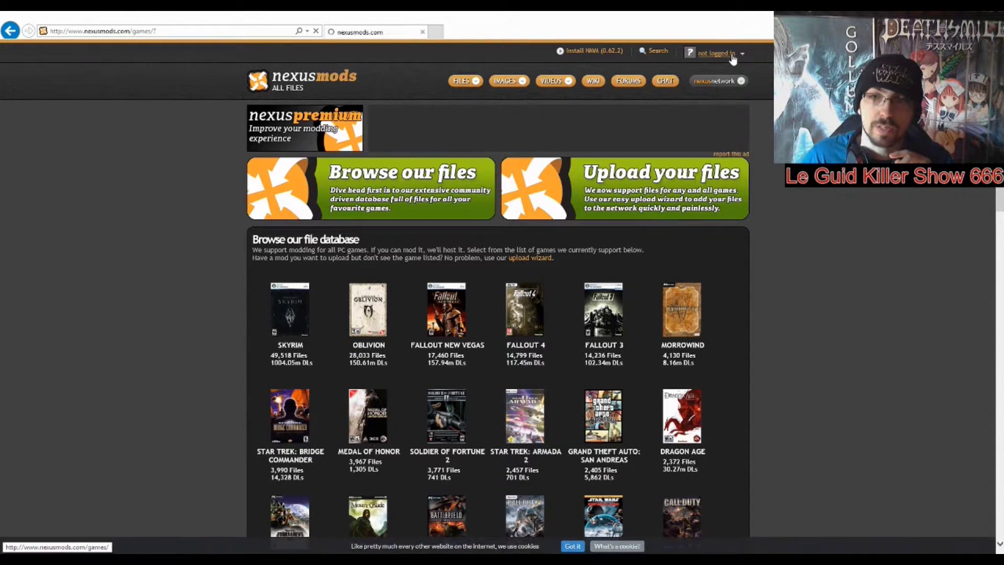
mouse_move(733, 59)
click(724, 127)
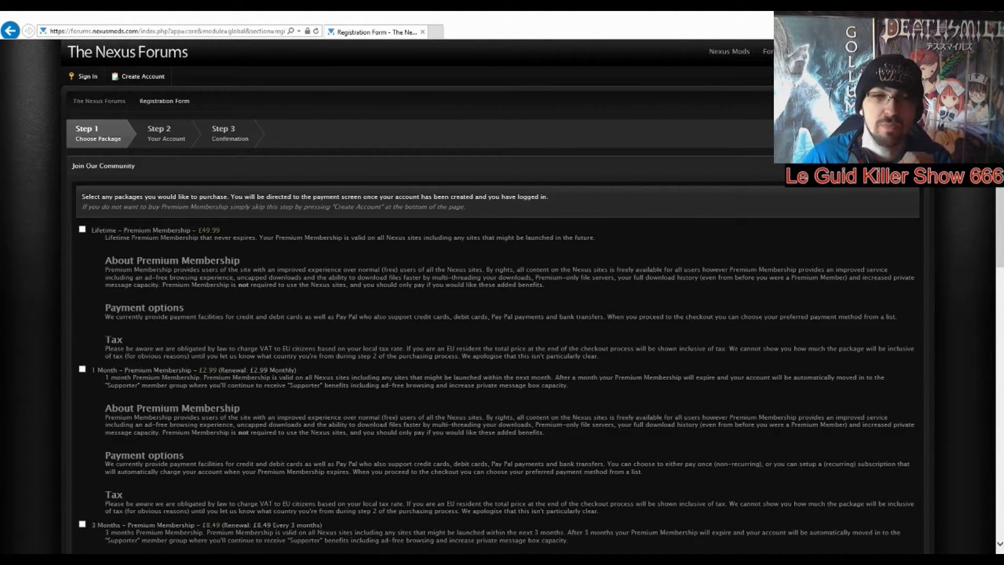
Step: Review the premium membership packages and proceed to the account details without selecting any package
scroll(223, 240, down, 2)
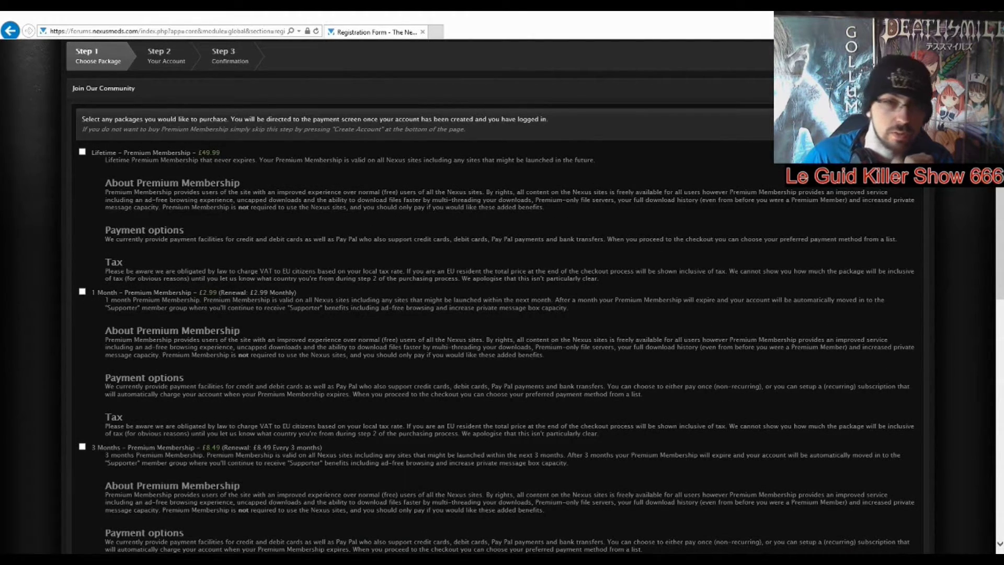
scroll(193, 200, down, 4)
scroll(197, 206, up, 6)
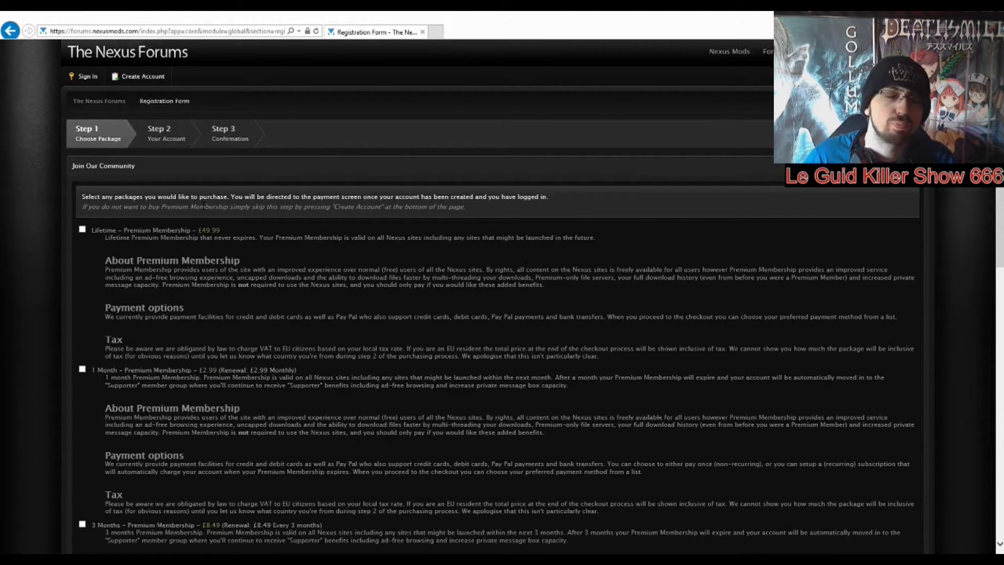
scroll(204, 206, down, 15)
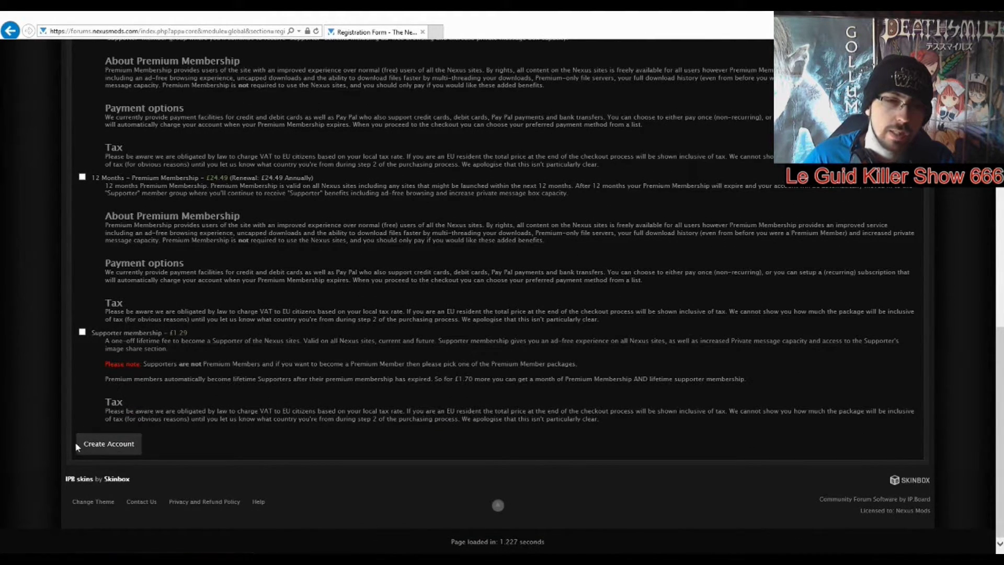
click(124, 445)
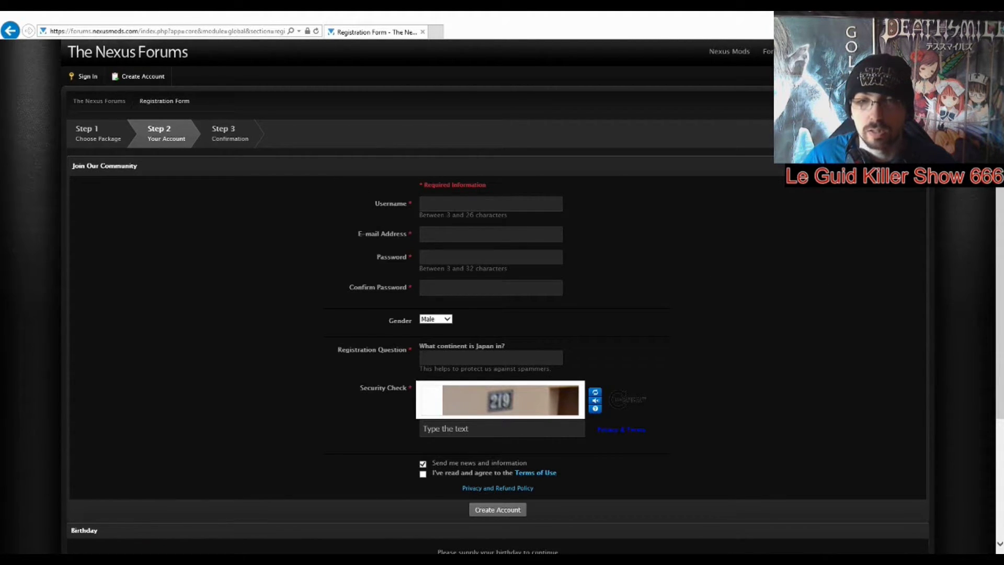
Step: Examine the Registration Question field and its question in the account details form
drag(333, 353, 416, 354)
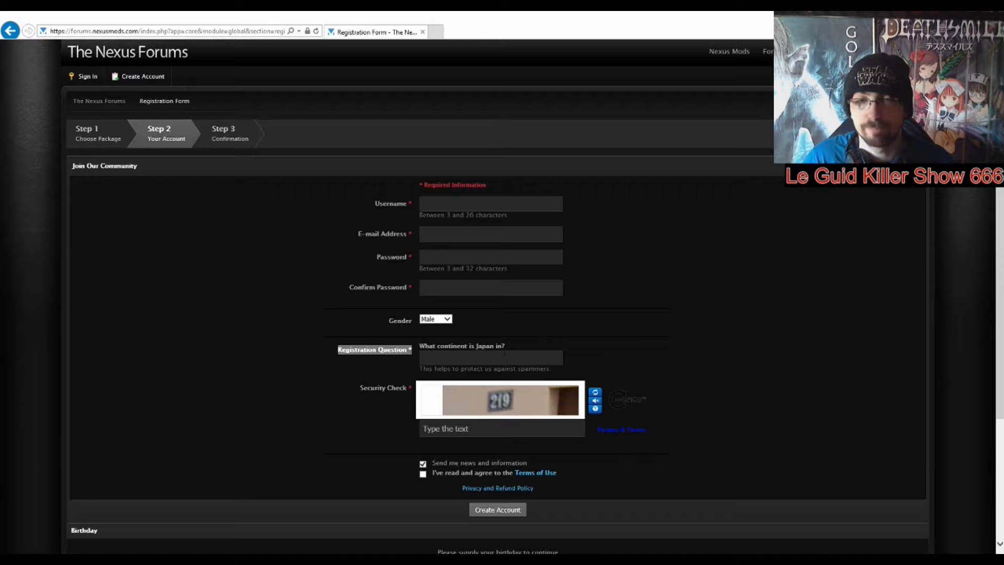
drag(513, 346, 444, 347)
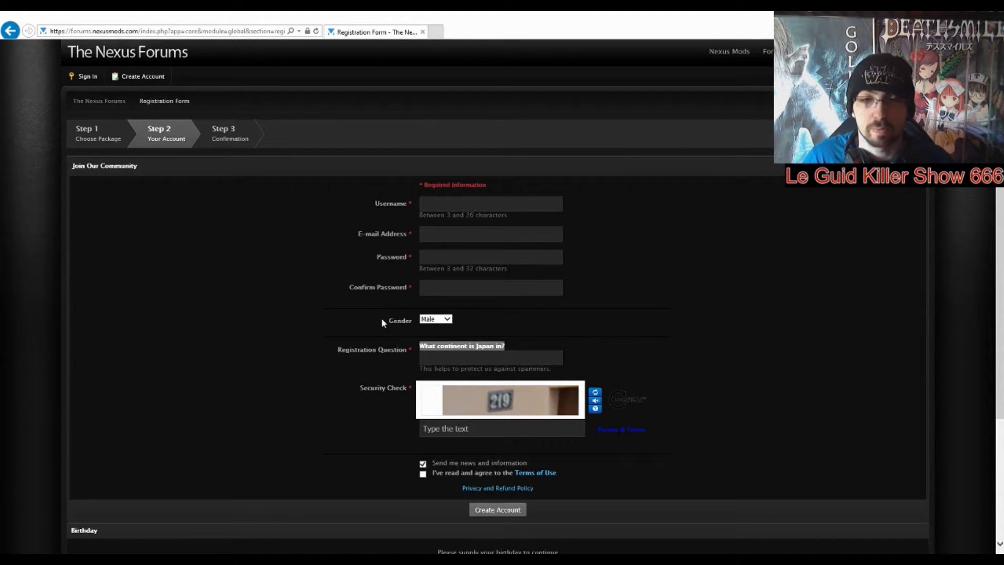
click(358, 308)
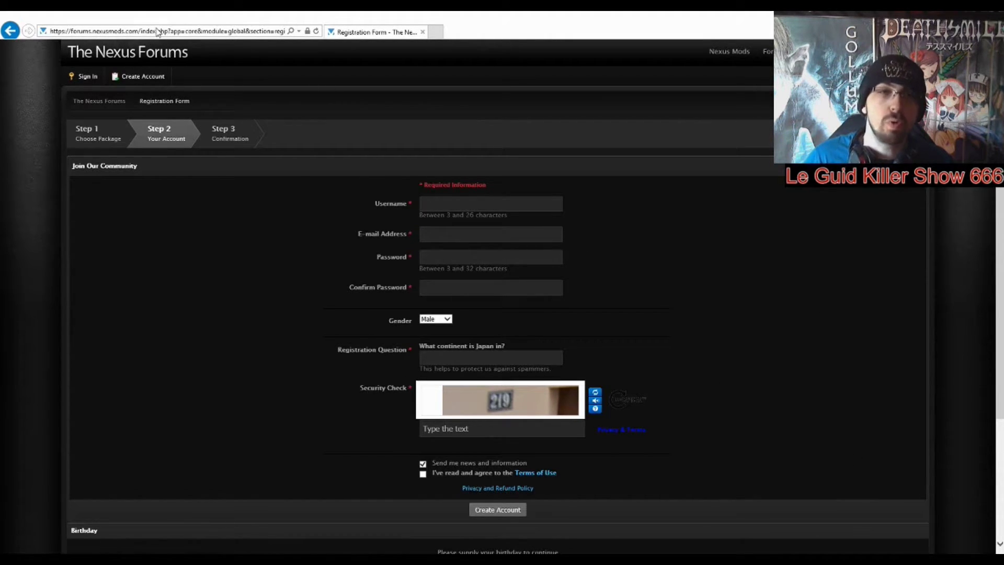
click(140, 30)
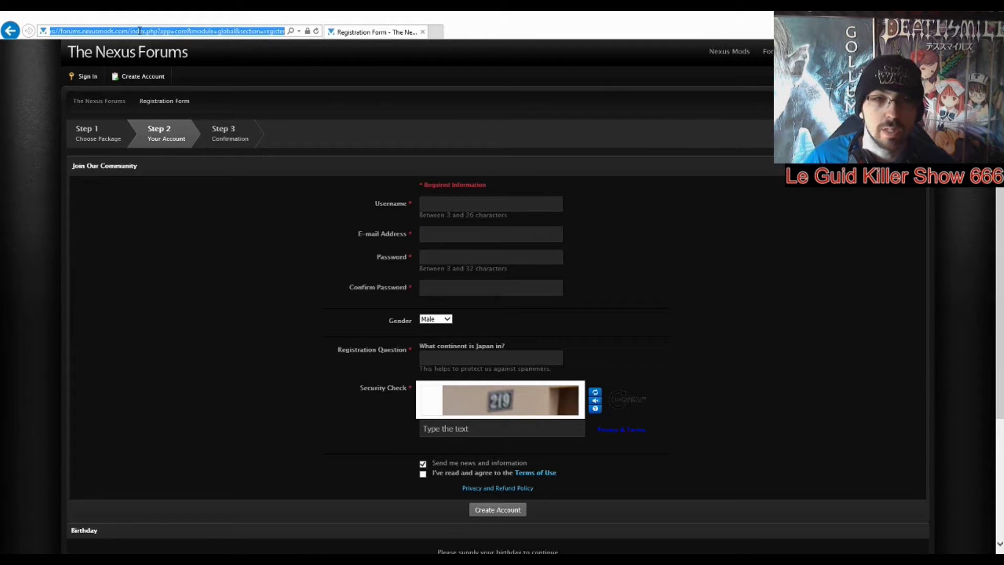
drag(128, 31, 285, 31)
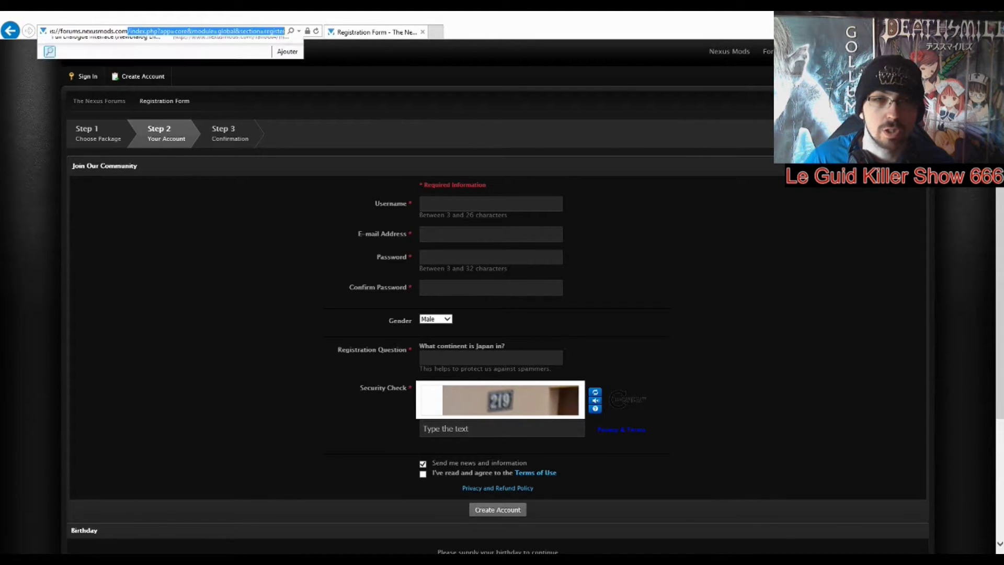
key(BackSpace)
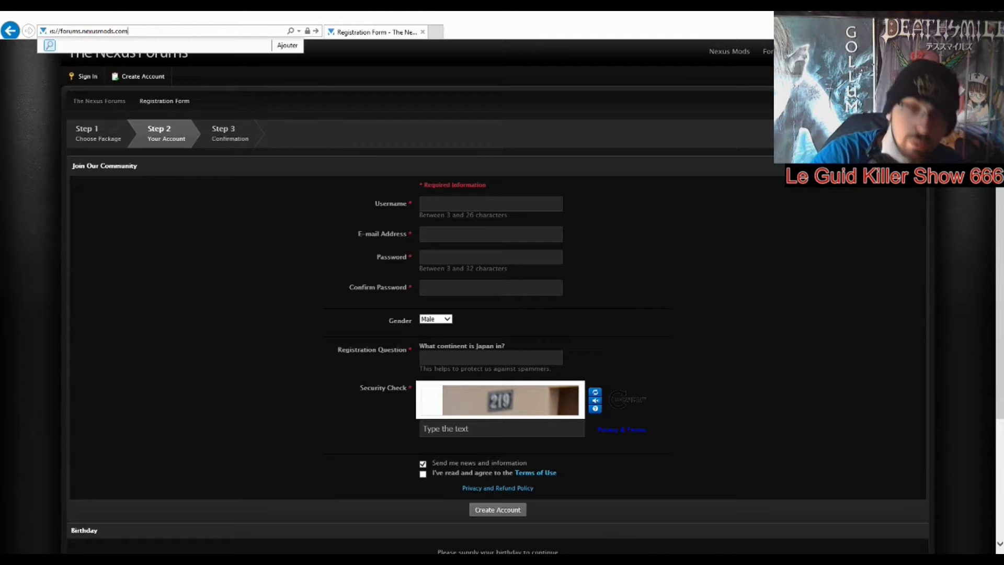
key(Return)
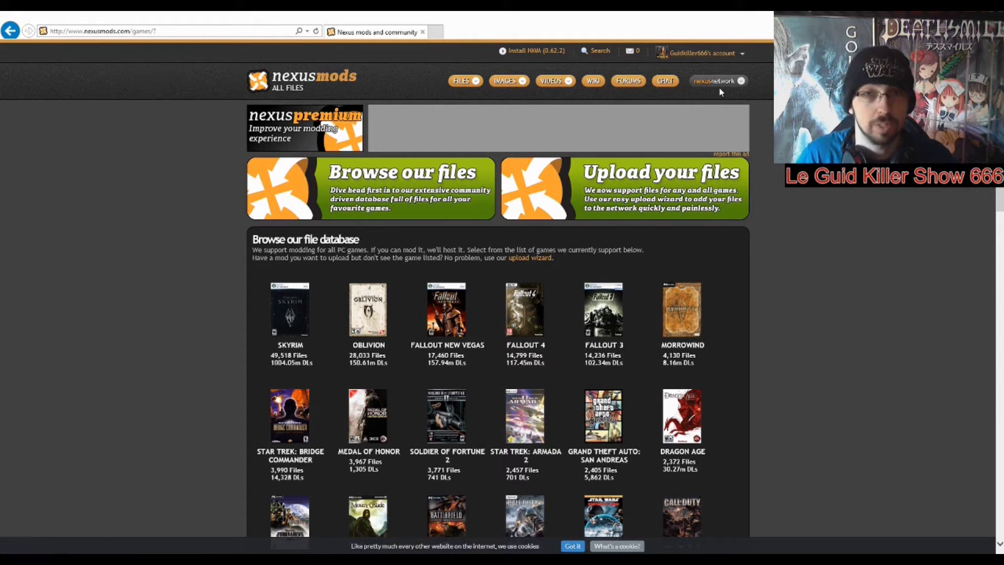
Step: Open the Nexus Mod Manager download page and view the available downloads
click(539, 51)
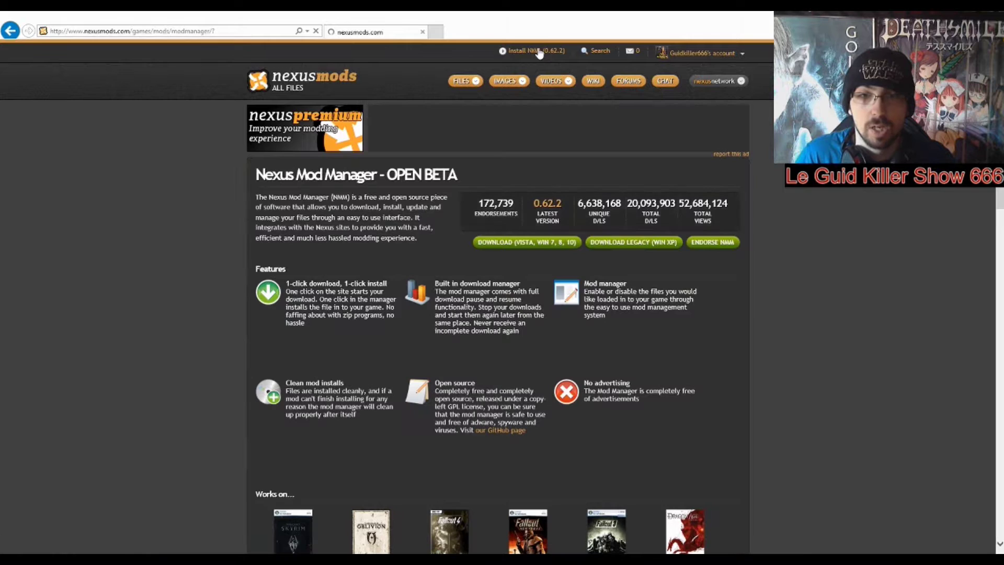
mouse_move(513, 146)
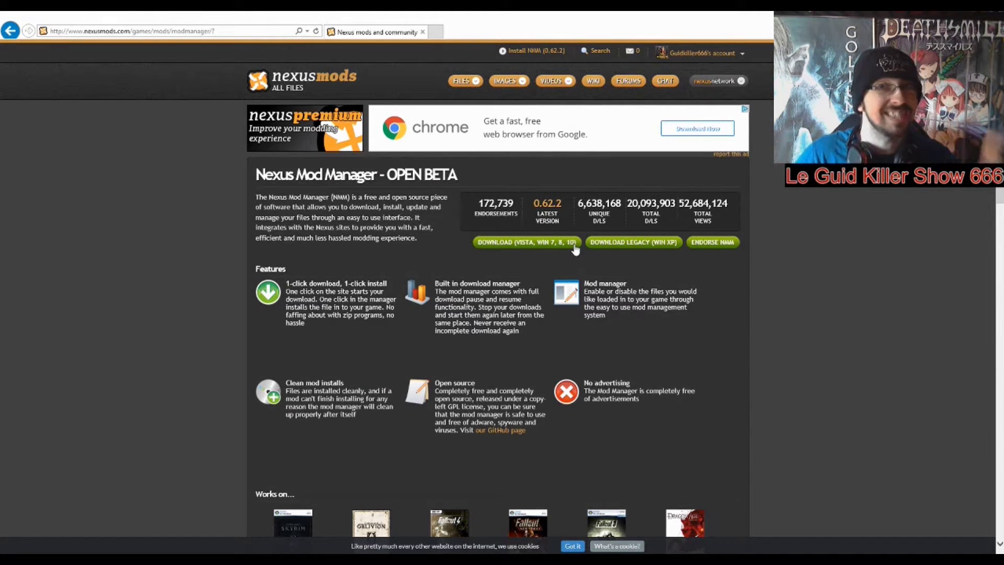
Step: Run a file search limited to the game Fallout 4, with no file name or author
click(596, 52)
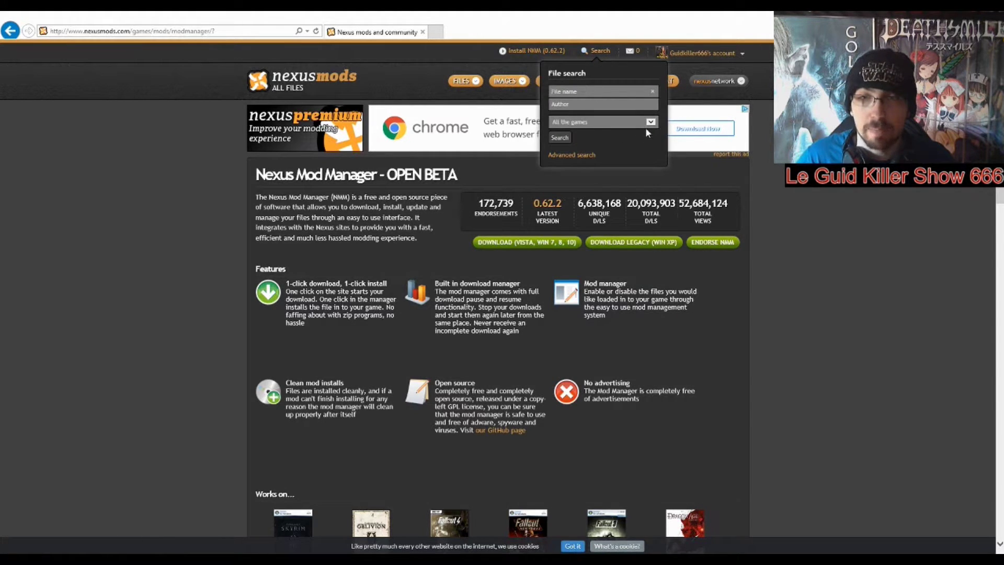
click(650, 124)
scroll(634, 133, down, 3)
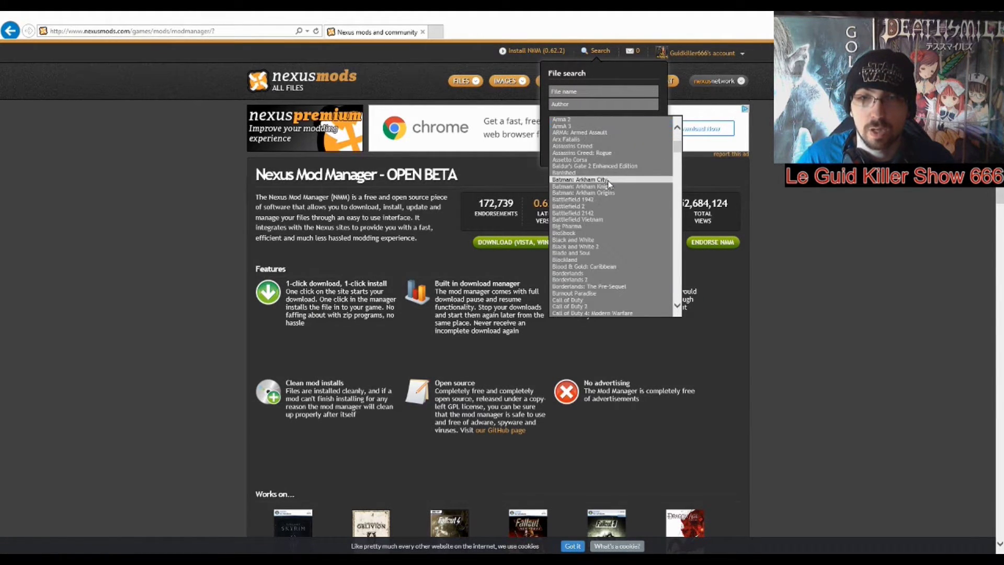
scroll(598, 194, down, 5)
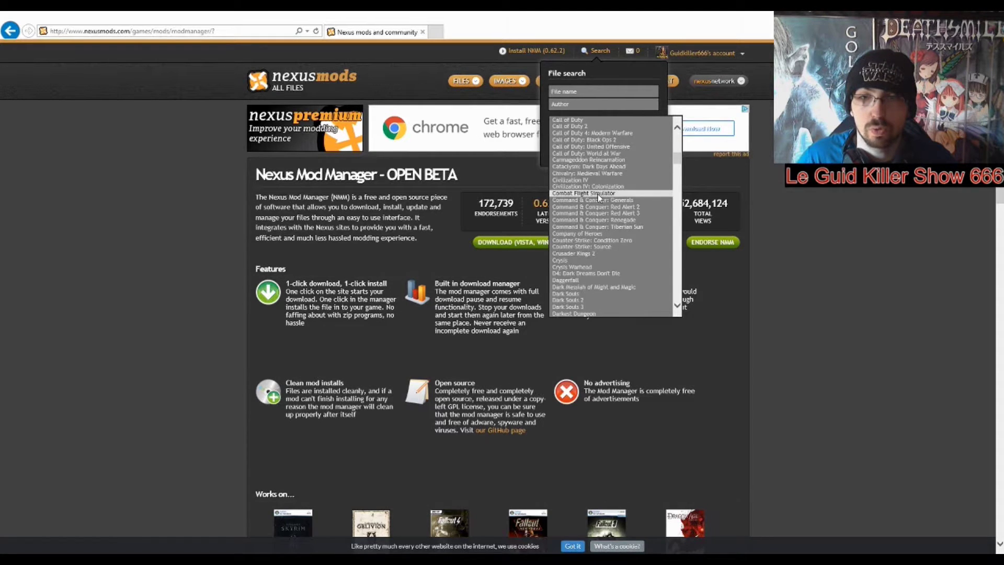
scroll(599, 199, down, 8)
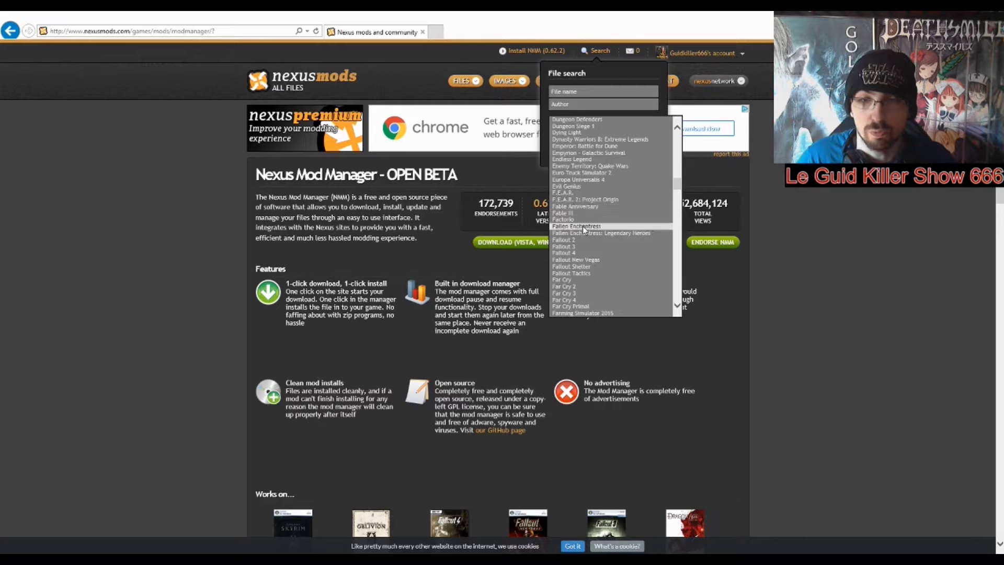
scroll(577, 230, down, 1)
click(565, 233)
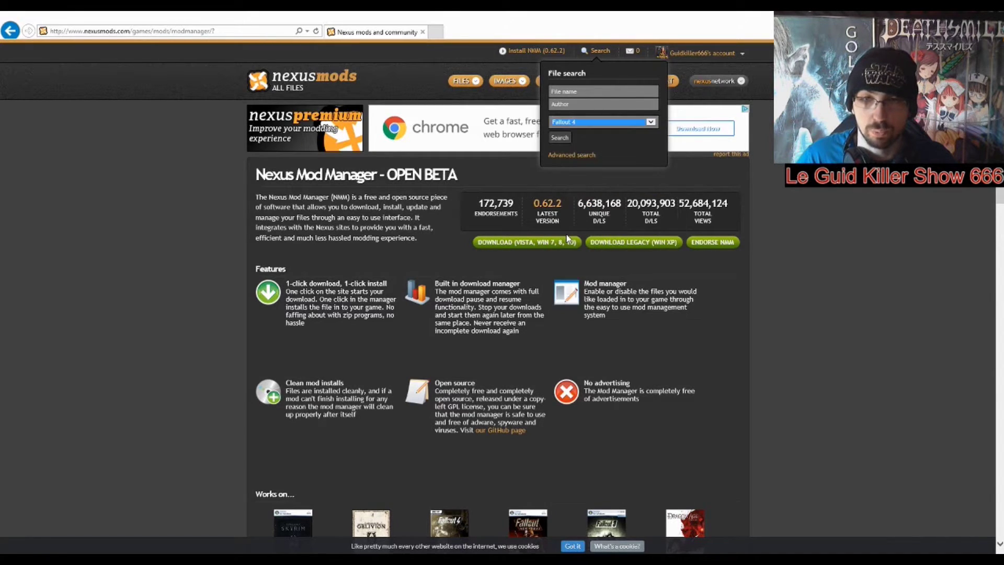
click(561, 138)
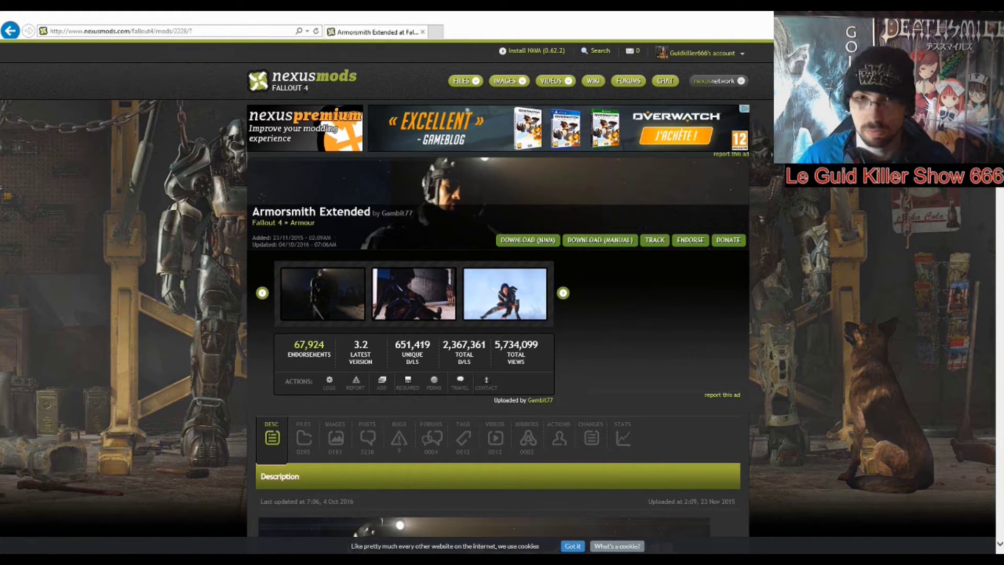
Step: Open the Top files list for Fallout 4 and look through its ranked mods
click(463, 81)
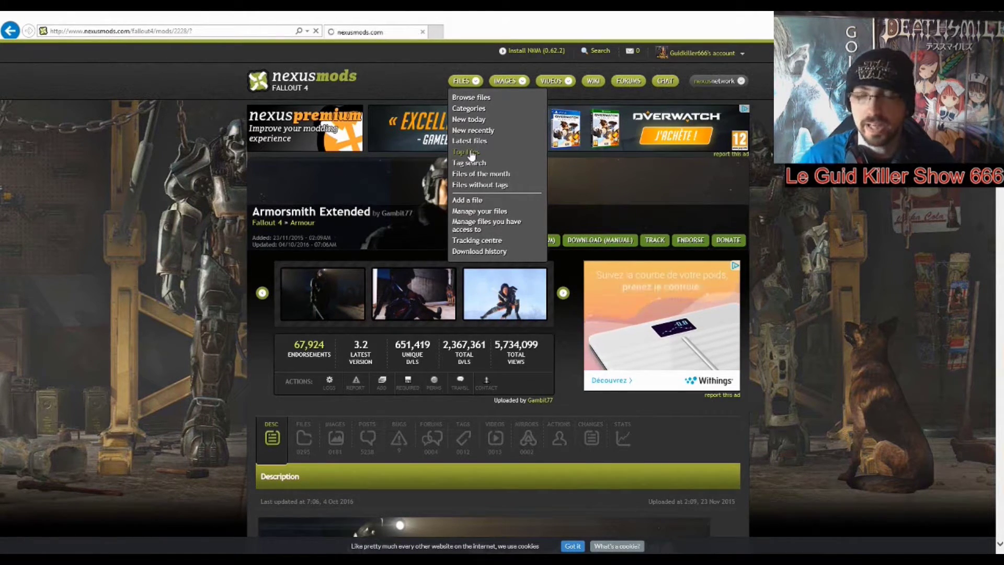
click(471, 153)
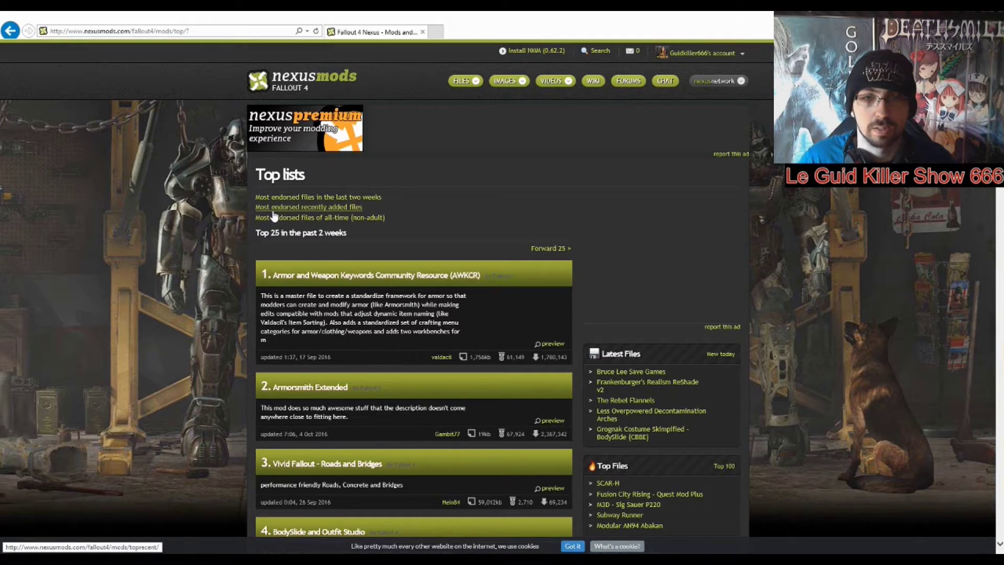
scroll(273, 216, down, 8)
scroll(369, 250, down, 6)
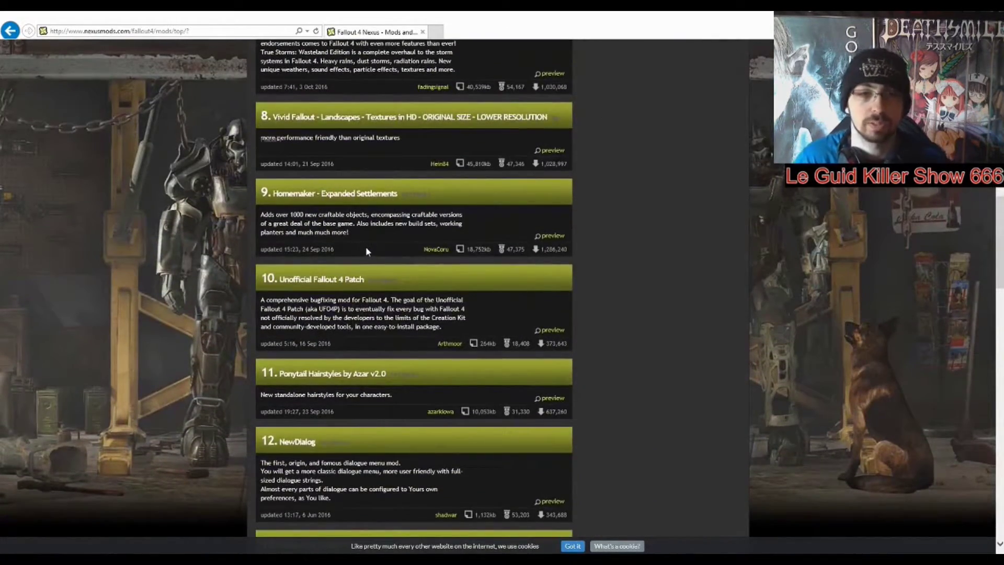
scroll(365, 250, down, 6)
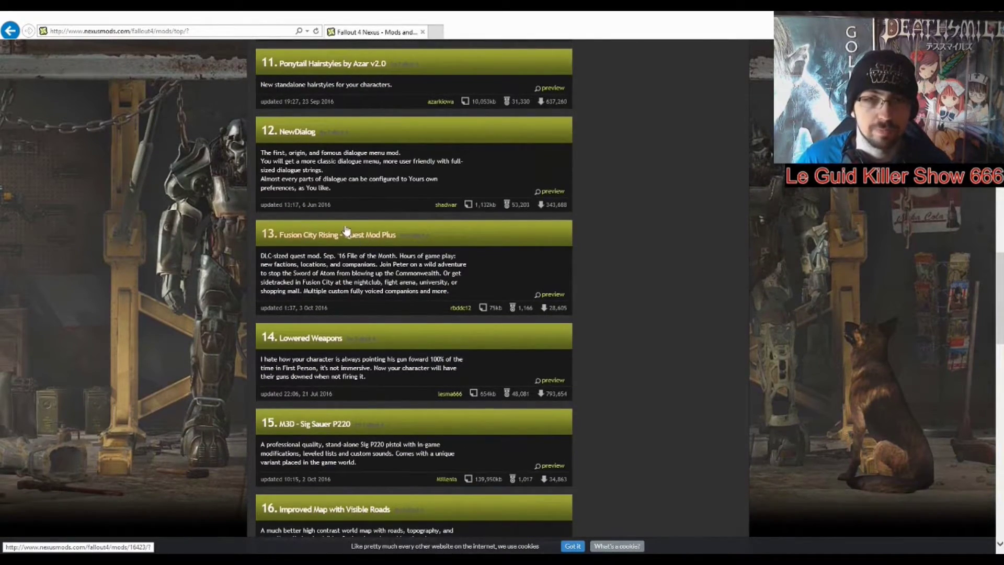
scroll(426, 253, up, 9)
scroll(413, 262, up, 10)
Step: View the Fallout 4 files that are new today, and return to the top list
mouse_move(455, 92)
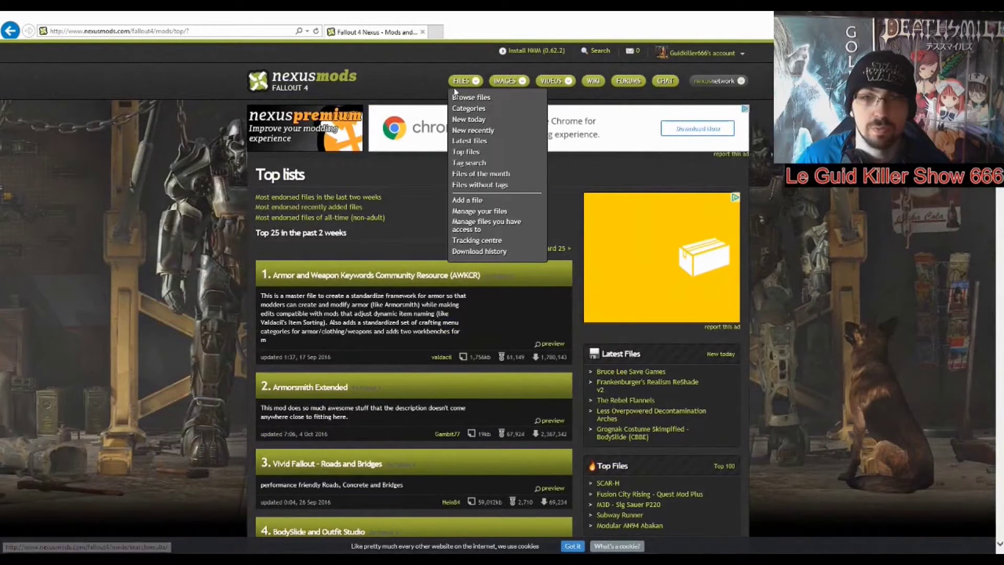
click(480, 122)
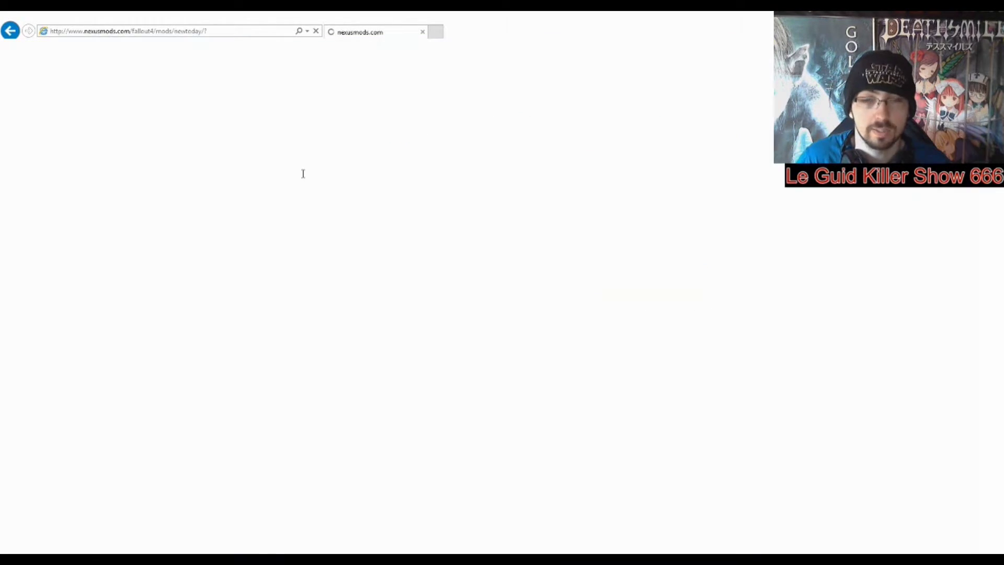
scroll(303, 178, down, 8)
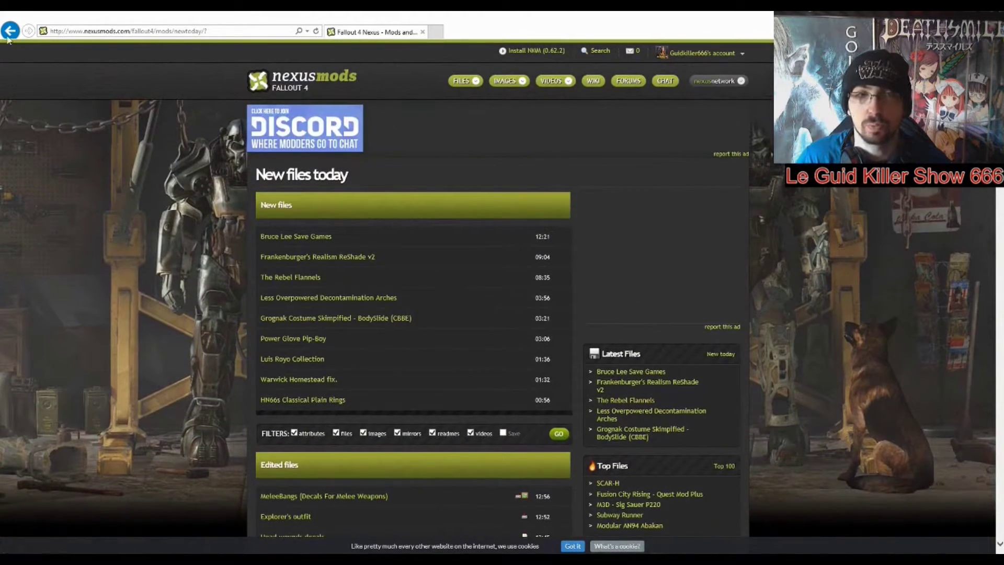
click(9, 35)
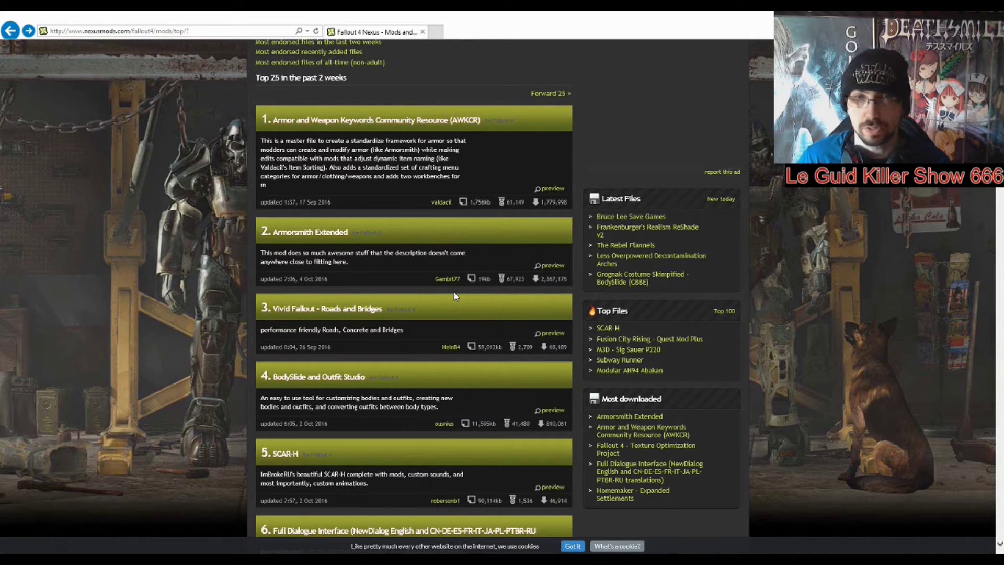
Step: Look through the rest of the top 25 mods and continue into the following 25
scroll(453, 293, down, 5)
scroll(455, 297, down, 5)
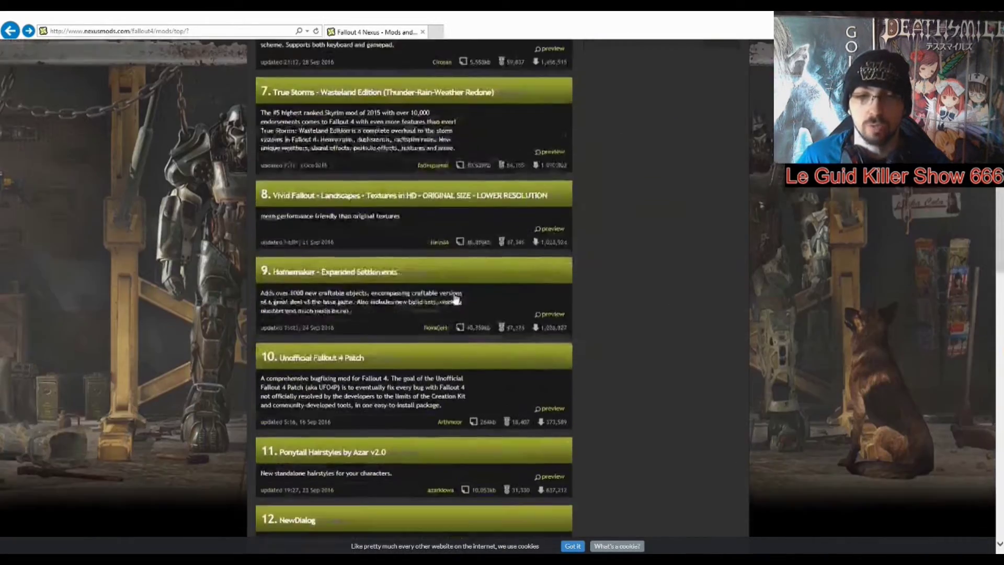
scroll(453, 297, down, 20)
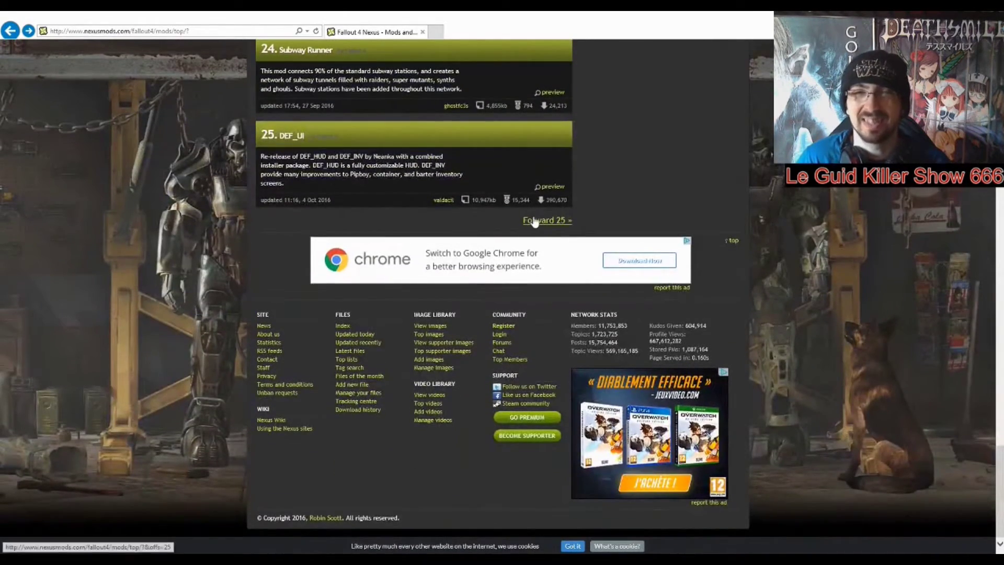
click(533, 221)
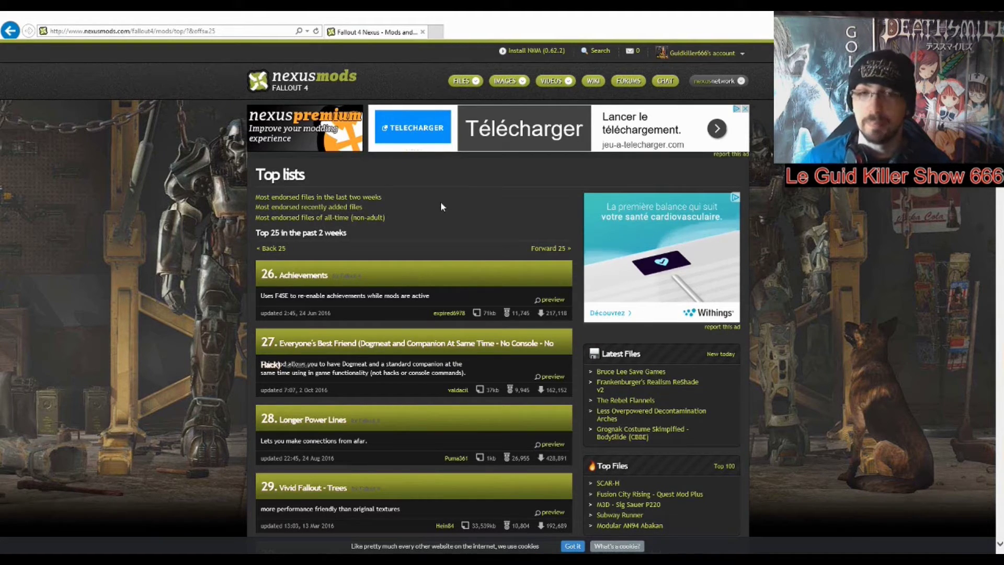
scroll(443, 217, down, 8)
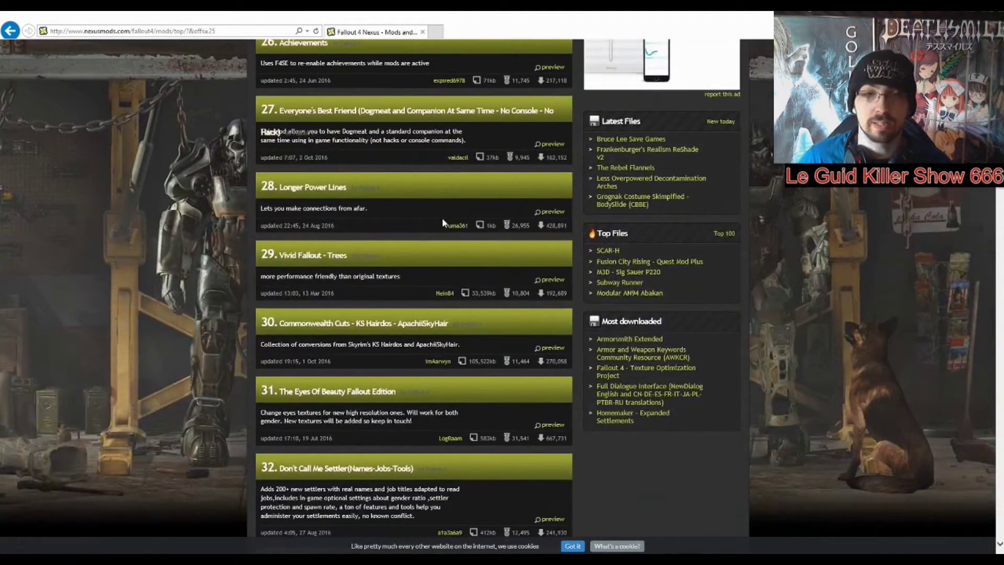
scroll(443, 224, down, 1)
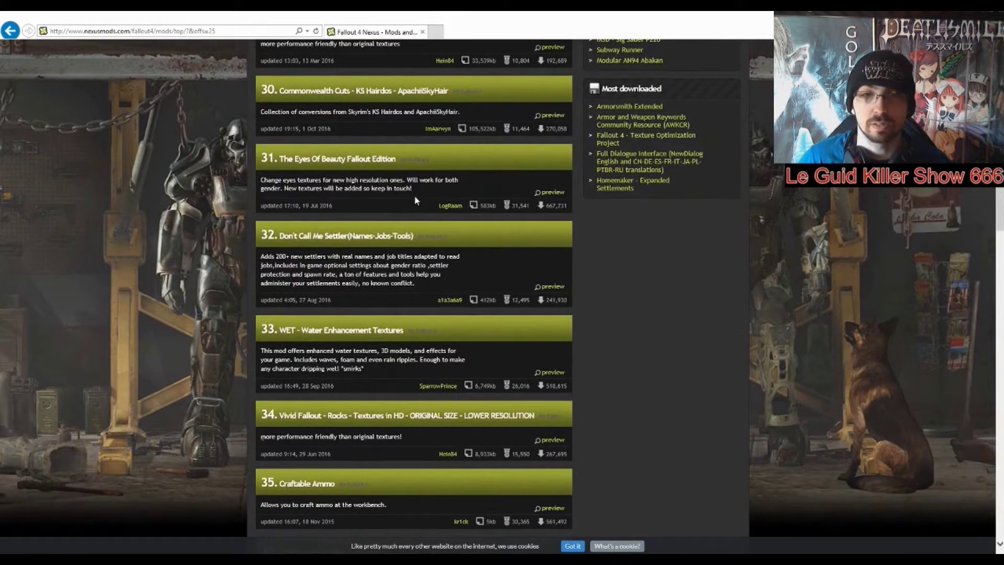
Step: Open the mod page of The Eyes Of Beauty Fallout Edition and look through its description
click(329, 164)
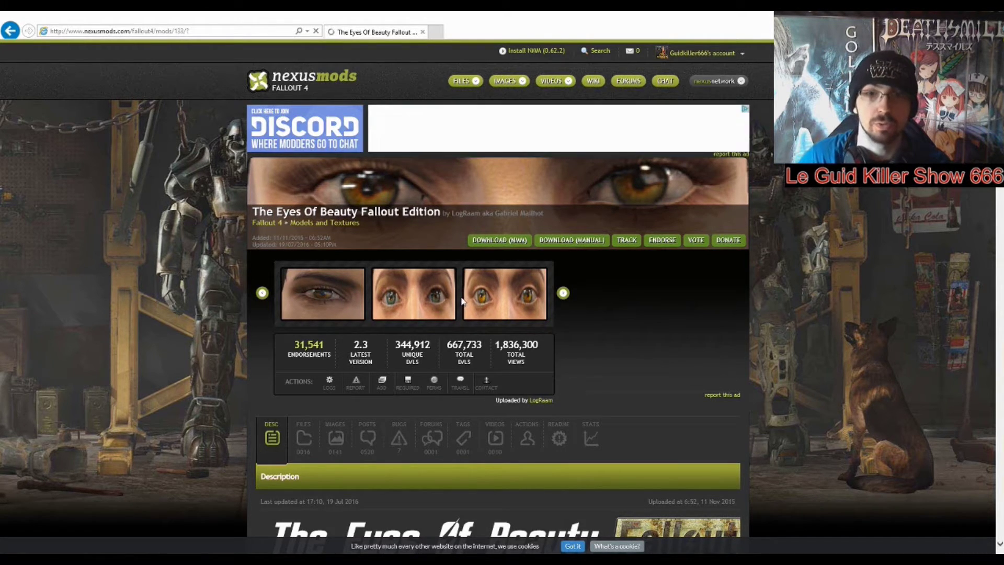
scroll(458, 304, down, 10)
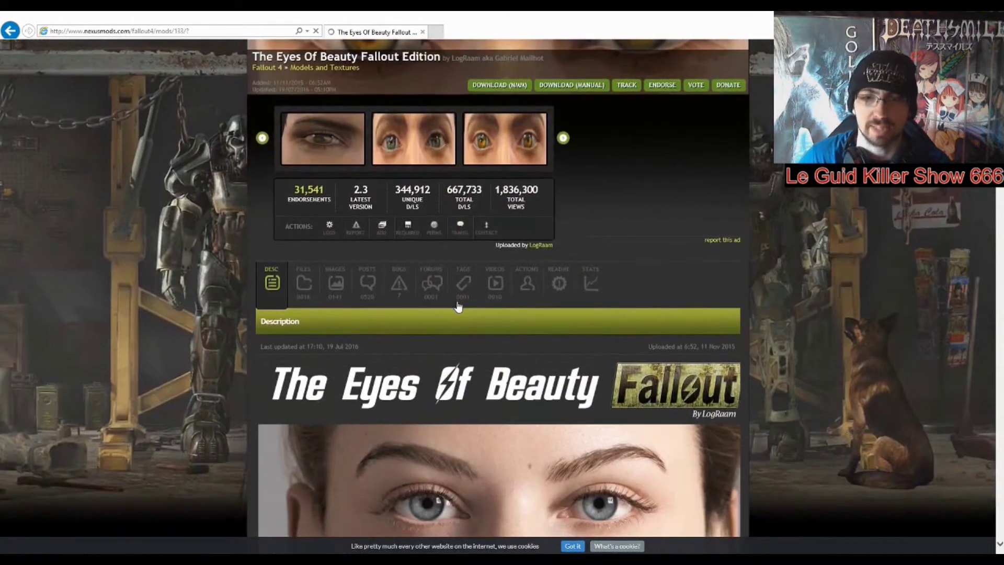
scroll(403, 179, down, 5)
scroll(601, 327, up, 8)
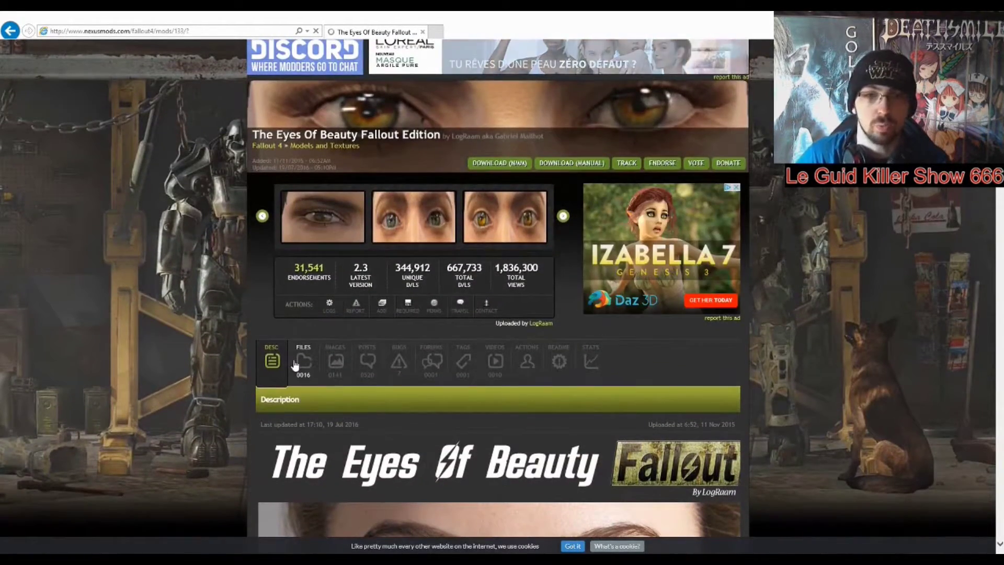
Step: Download the main file TEOB All-In-One with the manager, authorizing the website to open Nexus Mod Manager
click(302, 364)
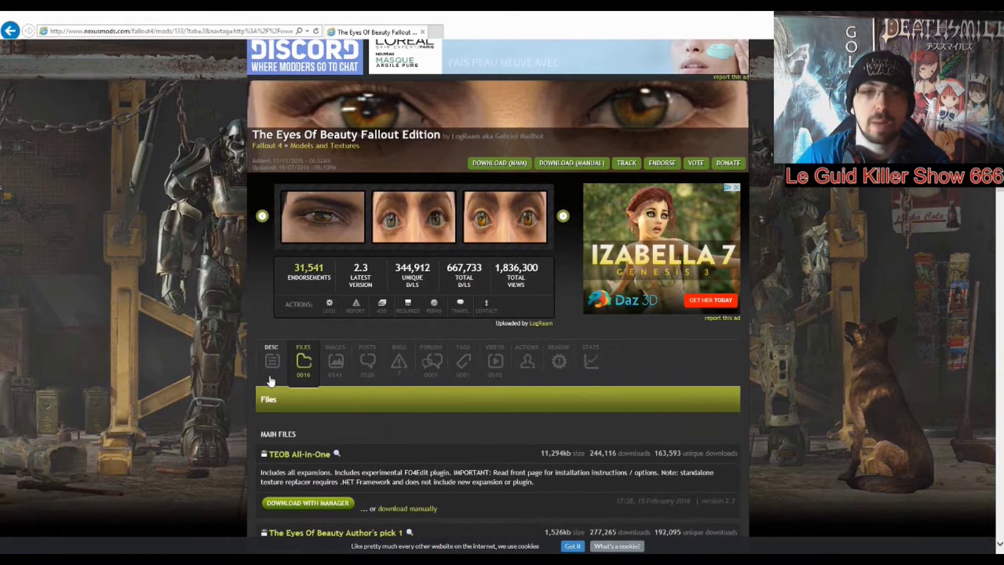
scroll(280, 393, down, 1)
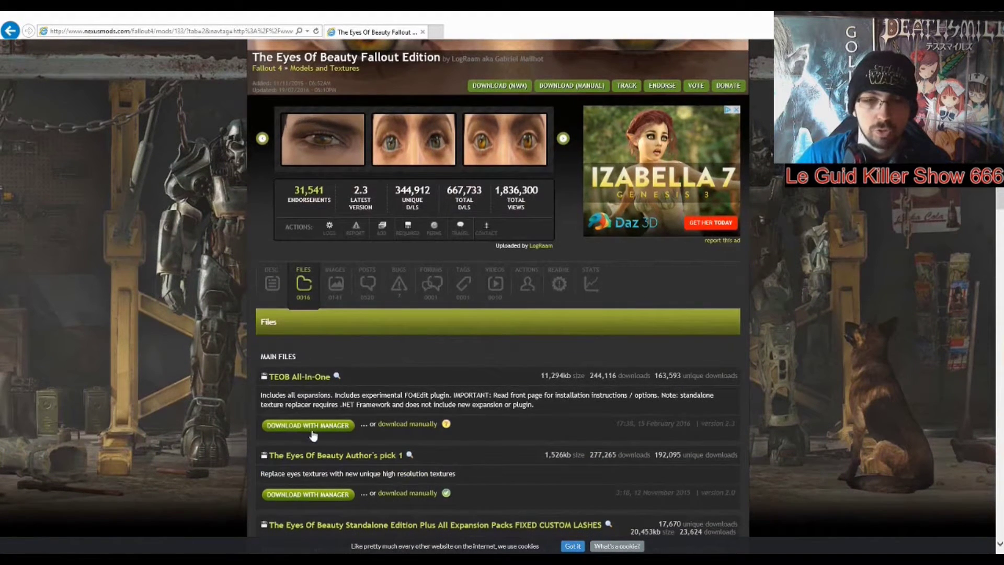
click(338, 426)
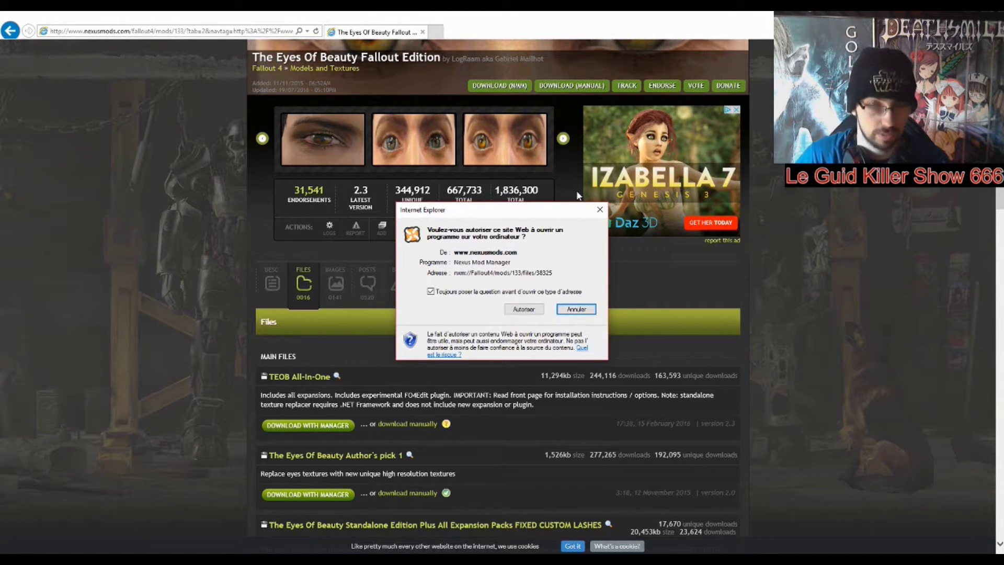
click(523, 310)
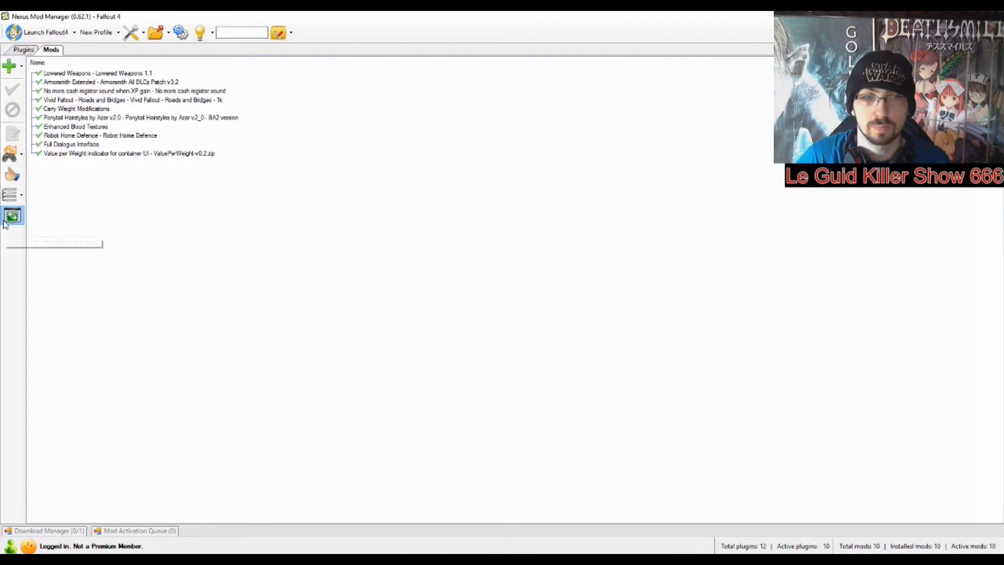
Step: Look through the mod categories in Nexus Mod Manager, including Crafting - Home
scroll(87, 249, down, 2)
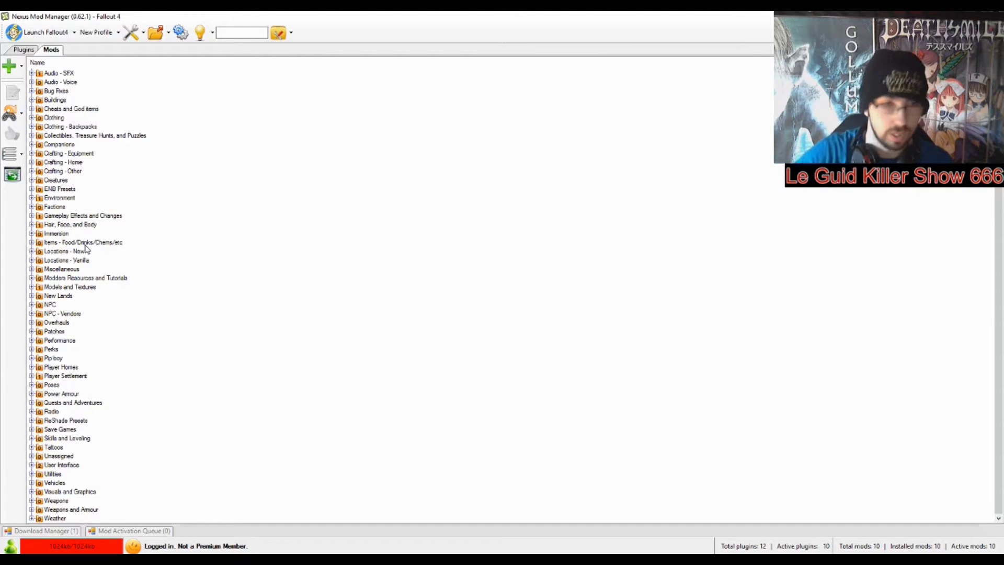
scroll(86, 248, up, 2)
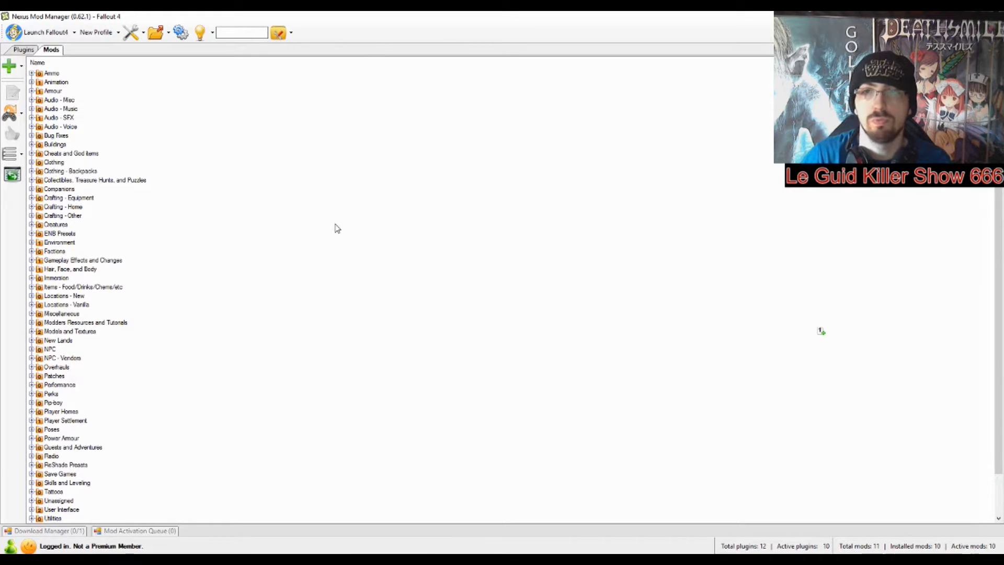
scroll(73, 189, down, 2)
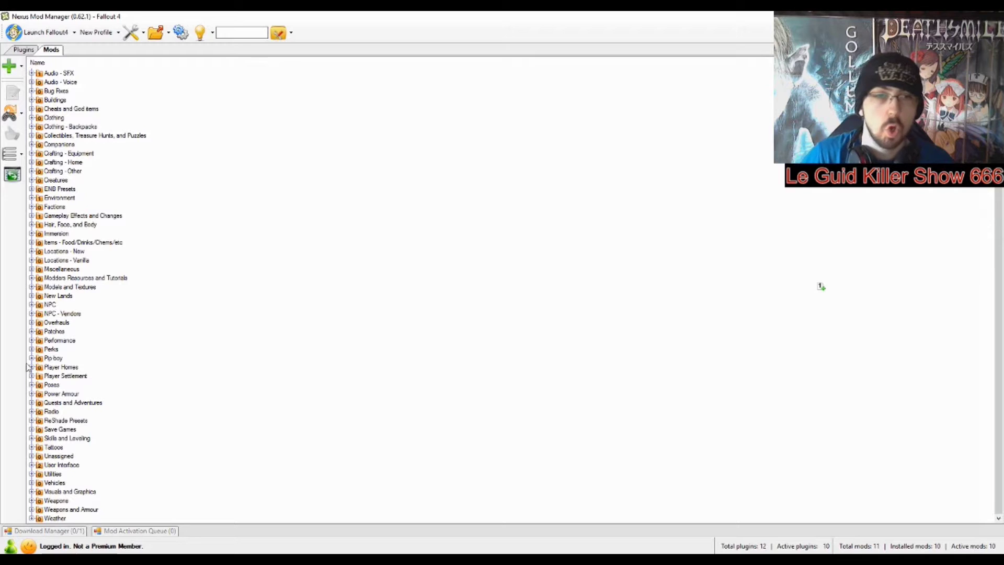
scroll(106, 226, up, 2)
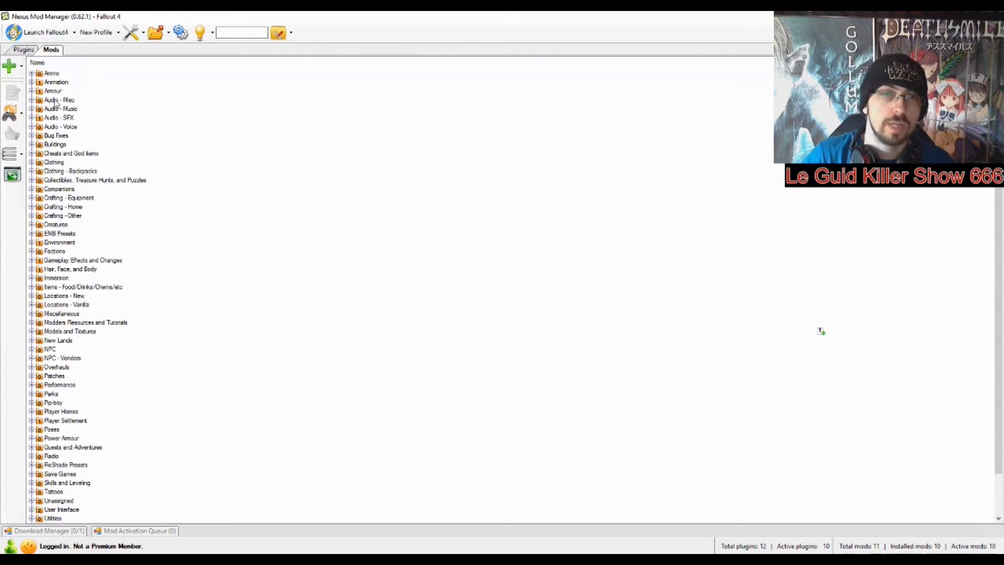
click(40, 207)
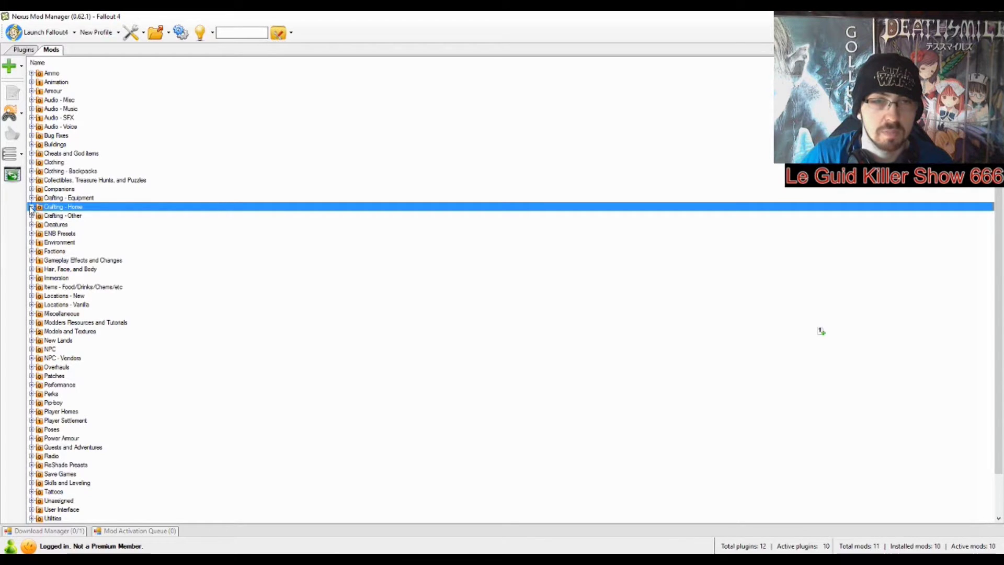
Step: Switch the mod list out of category view and look through the description of The Eyes Of Beauty Fallout Edition
click(12, 175)
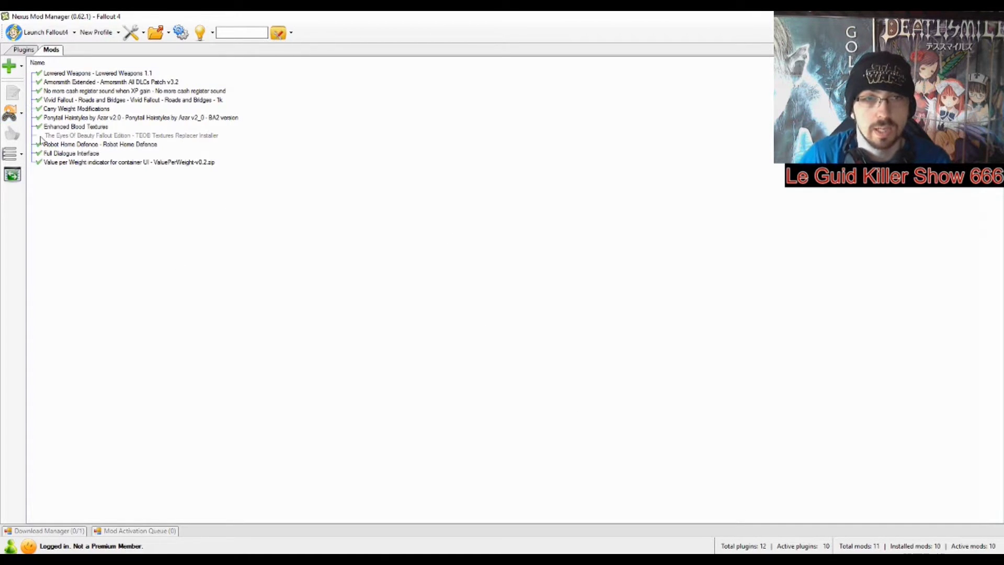
click(58, 137)
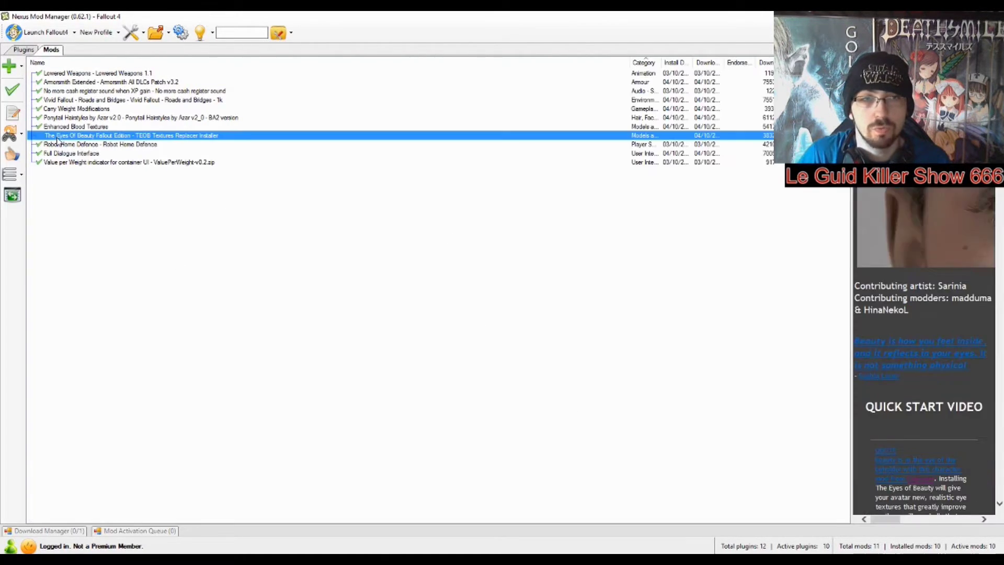
scroll(909, 224, down, 5)
scroll(929, 303, up, 5)
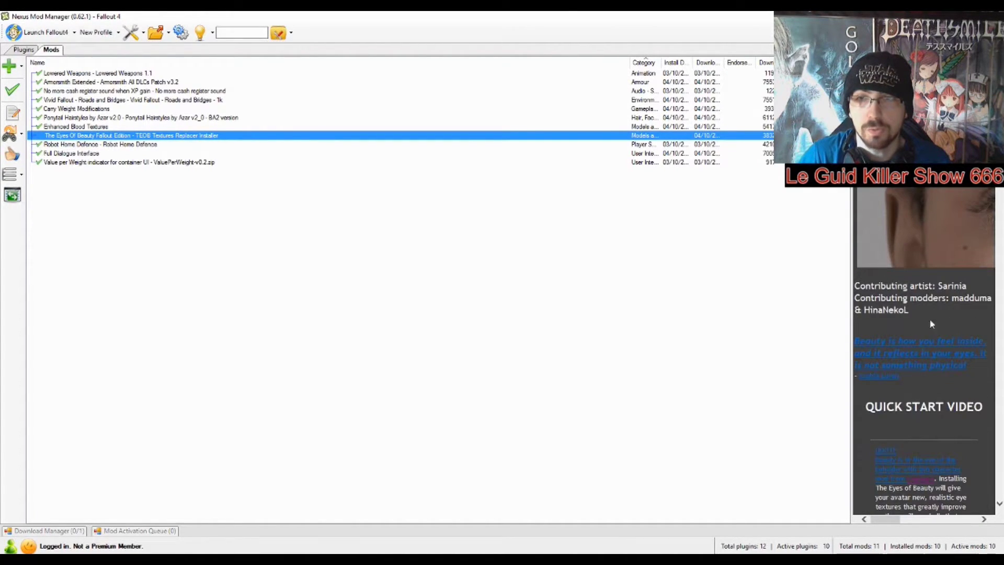
click(888, 519)
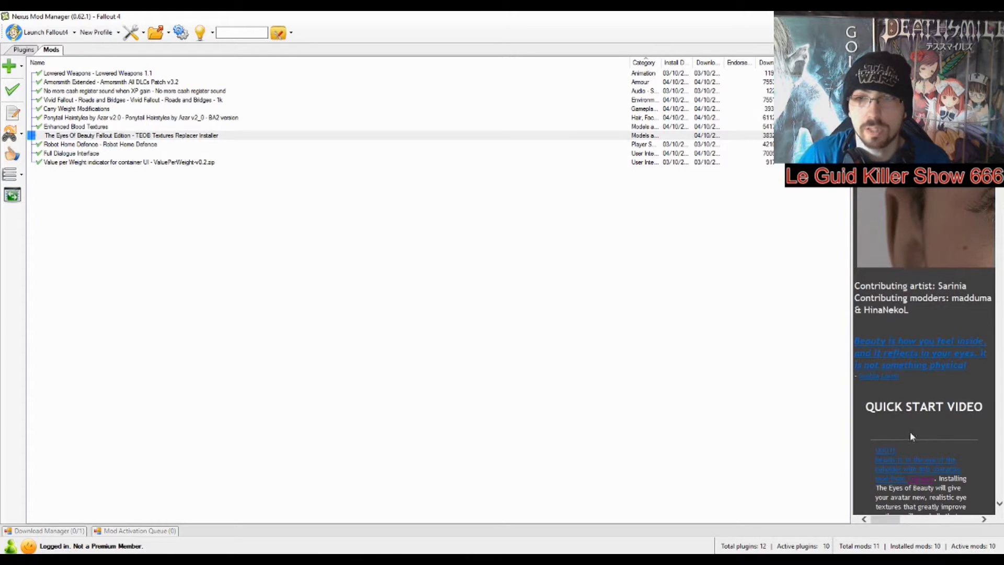
scroll(936, 398, down, 15)
scroll(955, 378, down, 10)
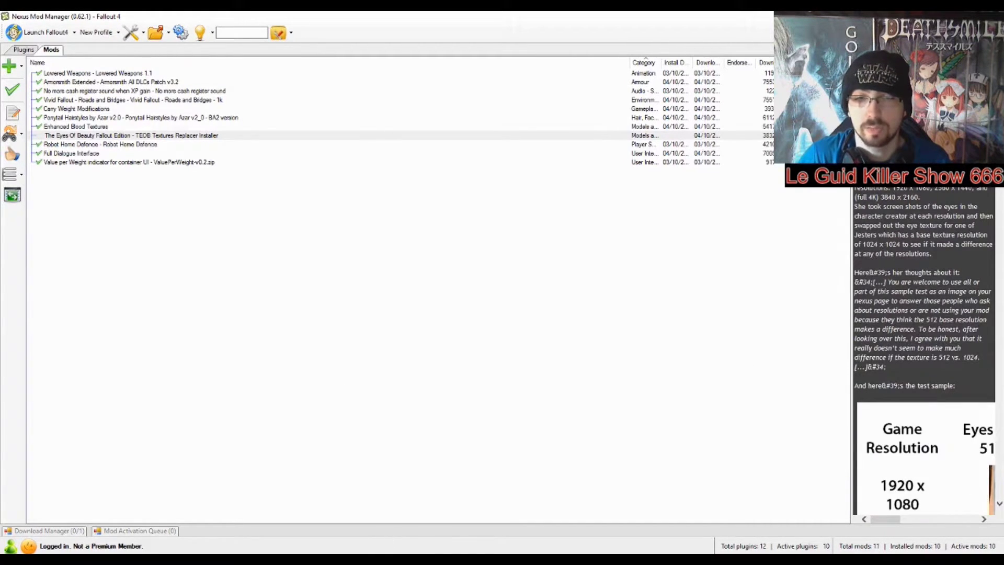
scroll(350, 331, down, 8)
Step: Look through the files and description of The Eyes Of Beauty Fallout Edition on its Nexus Mods page
scroll(351, 331, up, 10)
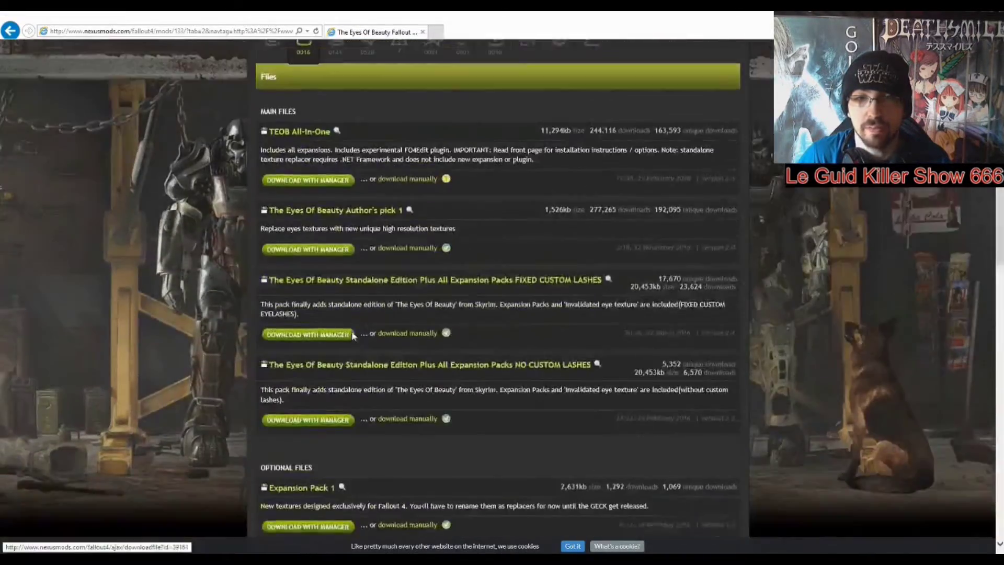
scroll(523, 213, down, 15)
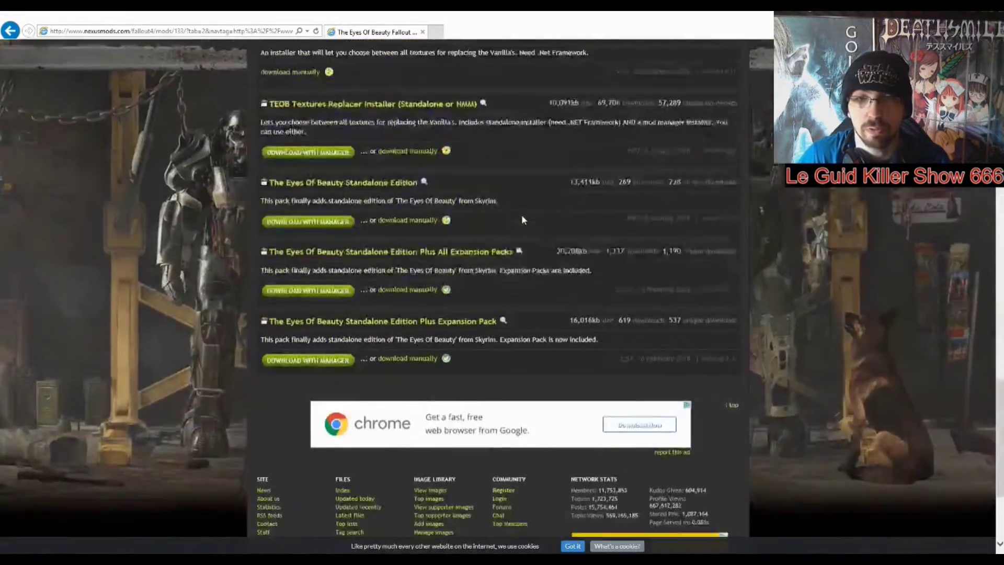
scroll(522, 215, up, 15)
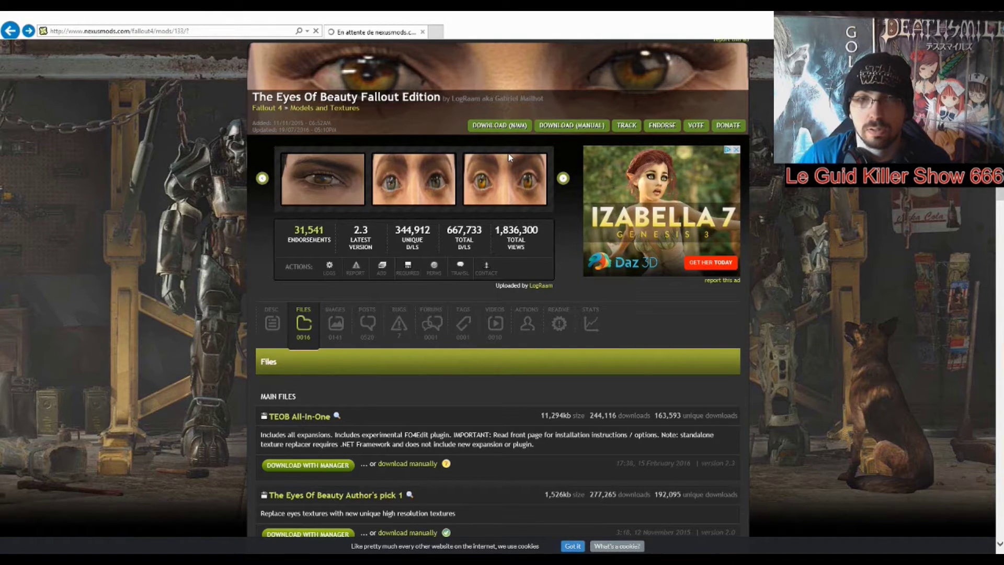
scroll(510, 157, down, 7)
scroll(510, 157, up, 10)
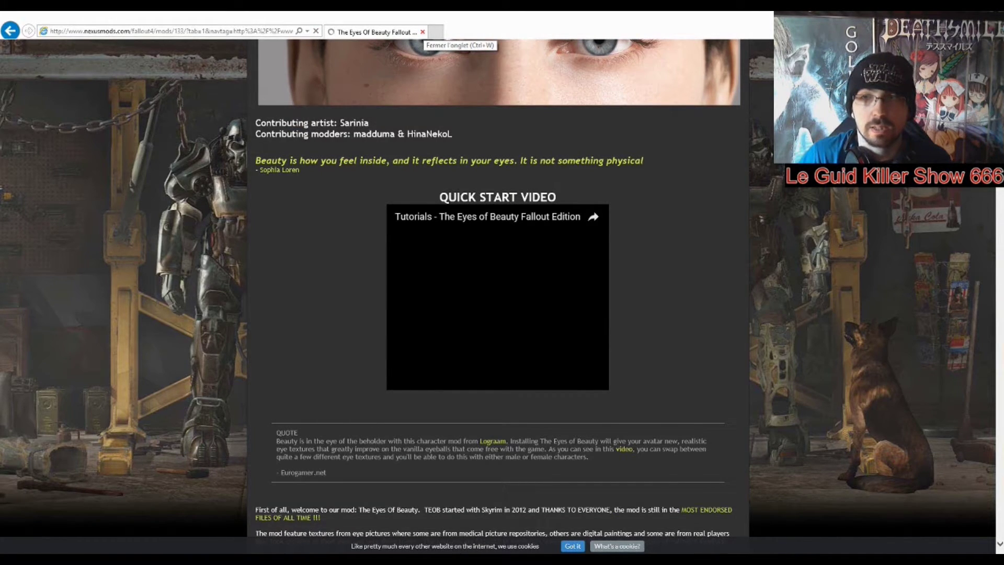
scroll(623, 190, down, 15)
scroll(622, 191, down, 8)
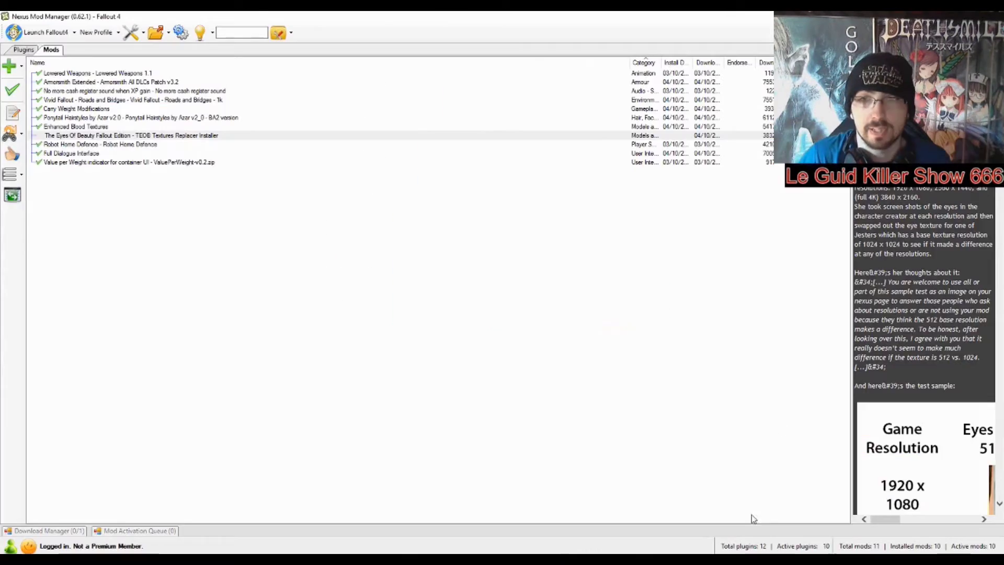
Step: Start installing The Eyes Of Beauty Fallout Edition in Nexus Mod Manager, acknowledging the ini file warning
scroll(946, 249, down, 8)
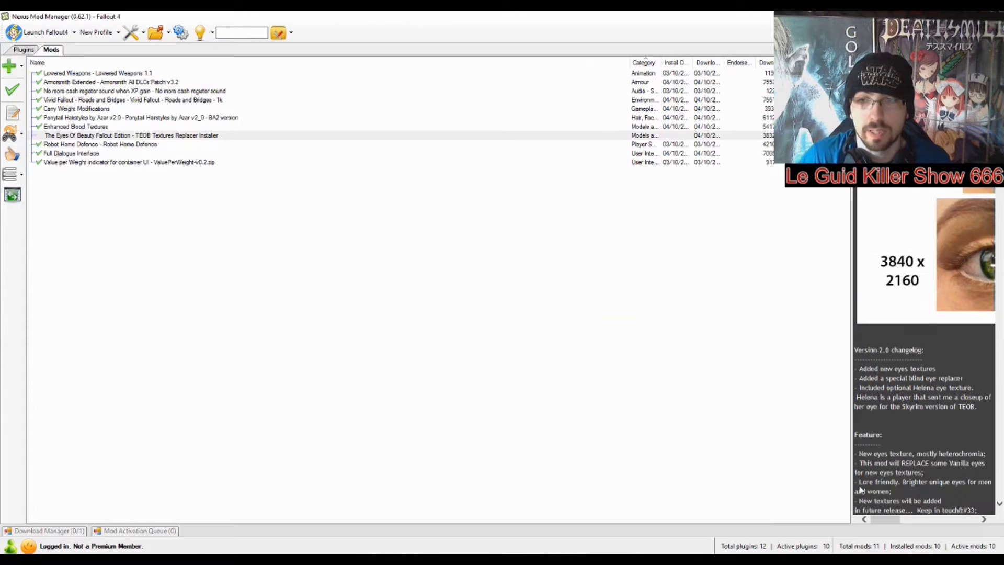
click(12, 89)
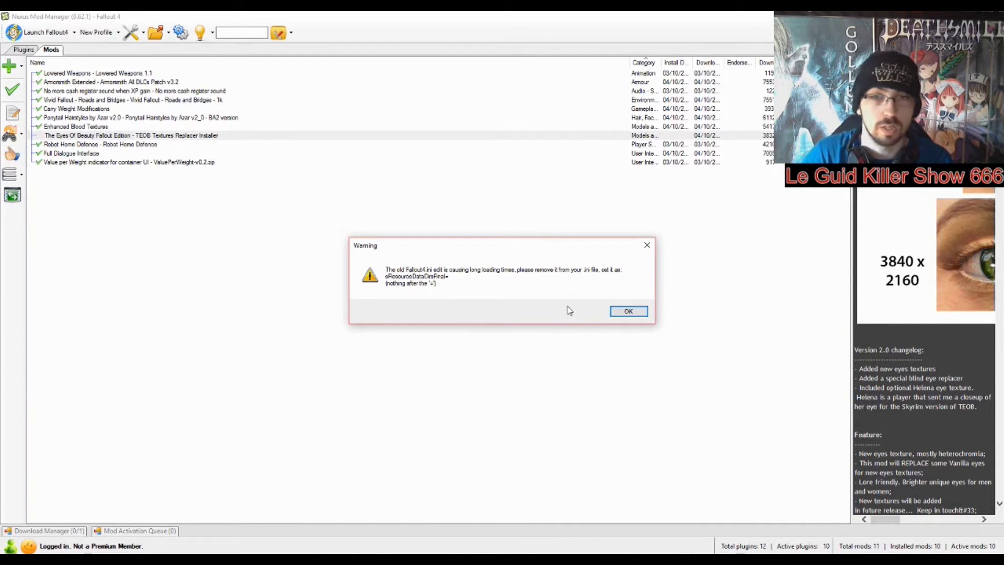
click(627, 311)
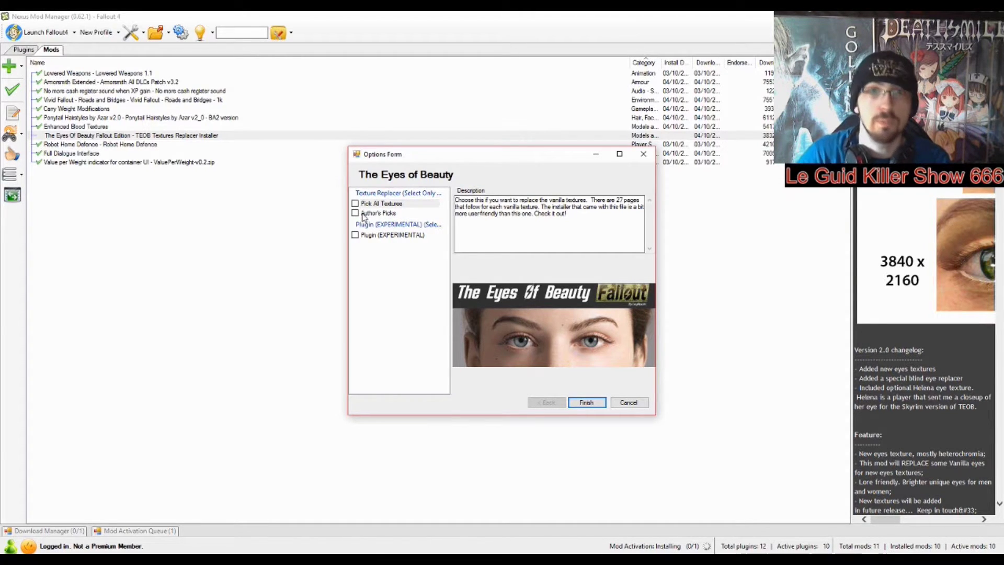
Step: Compare the texture replacer and plugin options, choose Pick All Textures without the experimental plugin, and continue to the texture pages
click(392, 236)
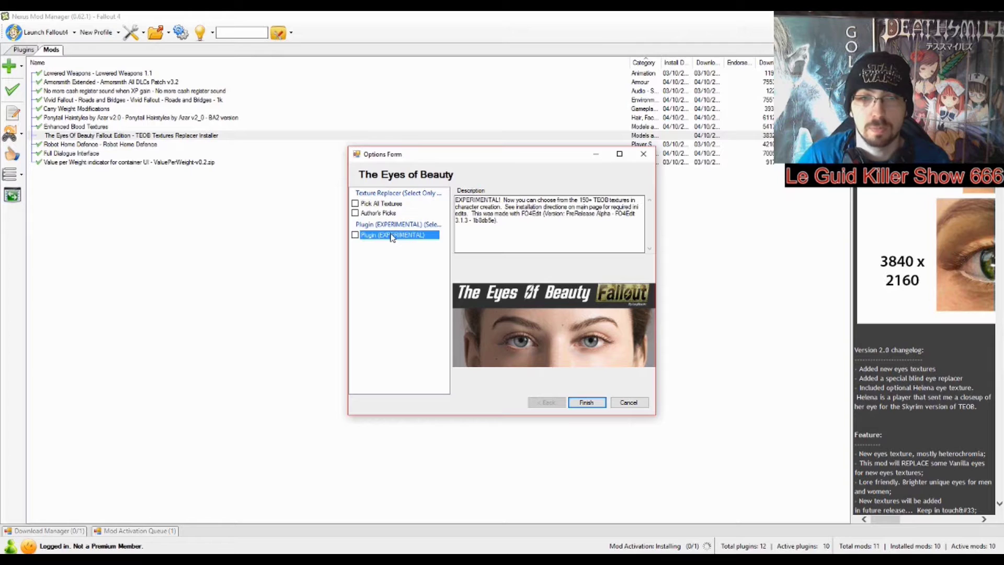
click(382, 215)
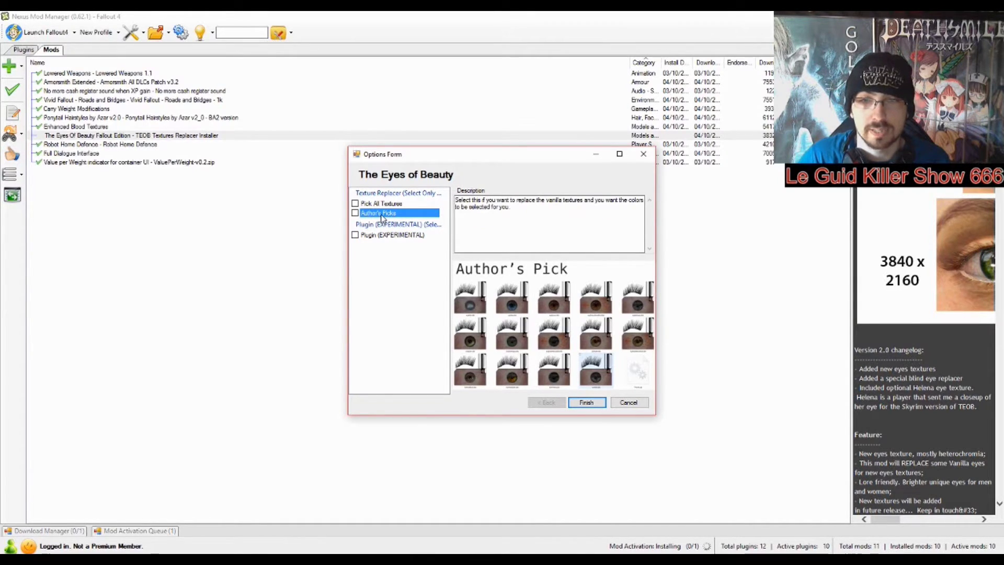
click(380, 204)
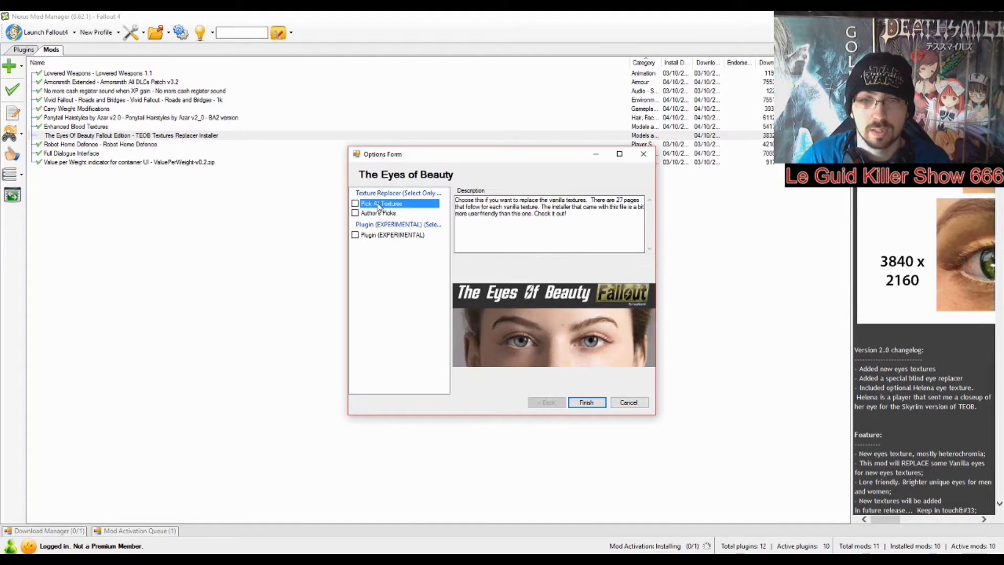
click(355, 213)
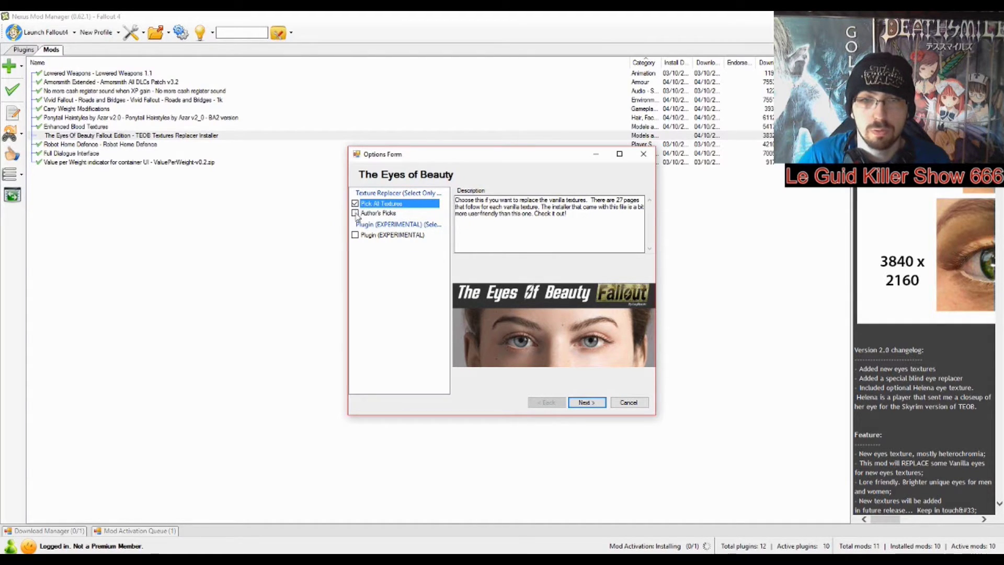
click(390, 213)
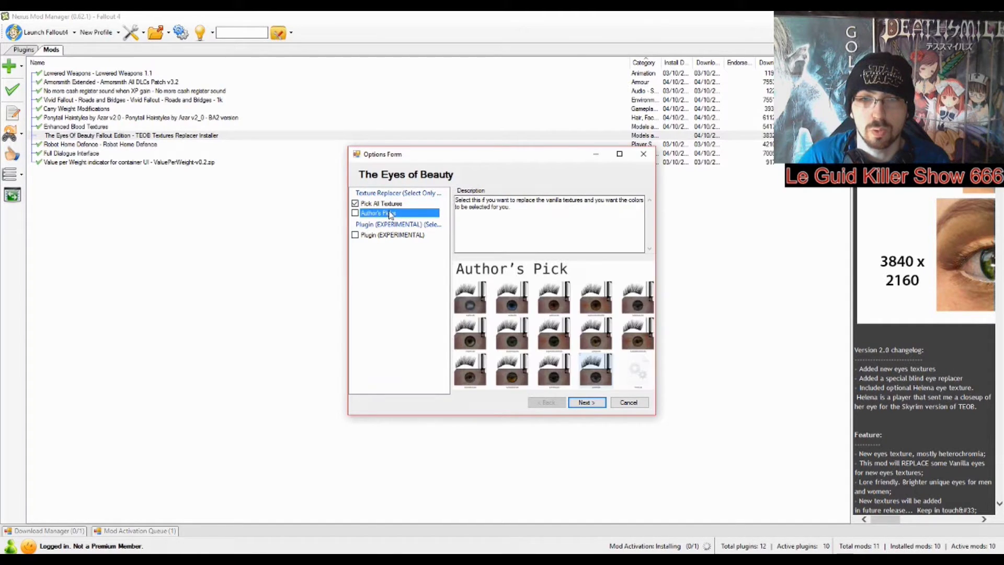
click(389, 236)
click(356, 235)
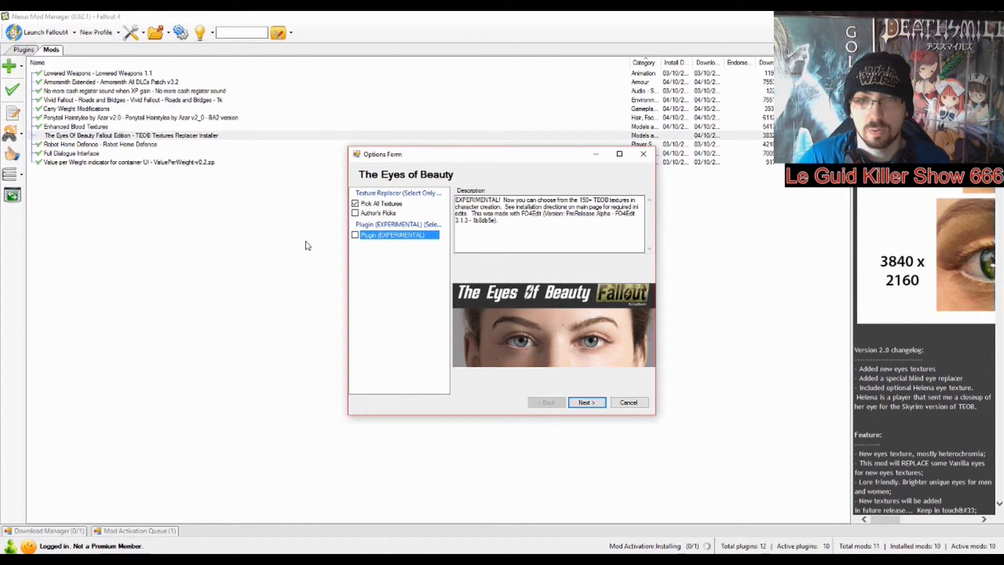
click(587, 403)
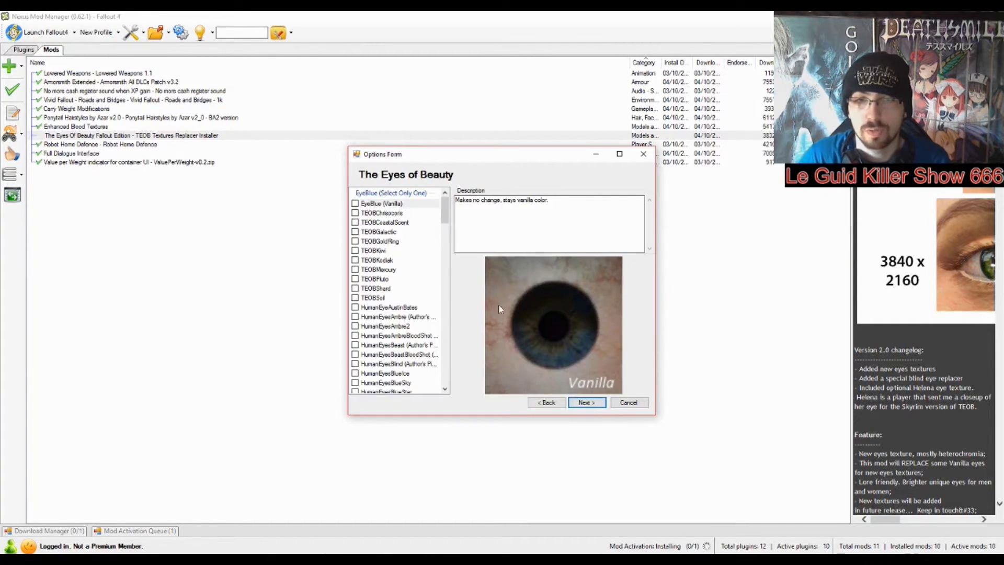
Step: Preview the TEOB, human and elven eye textures offered as replacements for EyeBlue
click(372, 204)
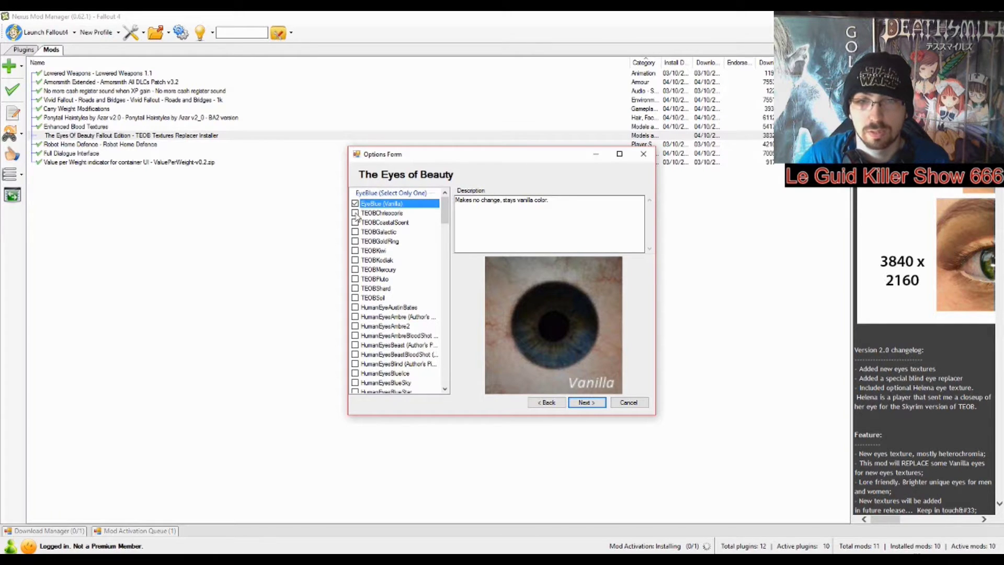
click(373, 241)
scroll(376, 251, down, 4)
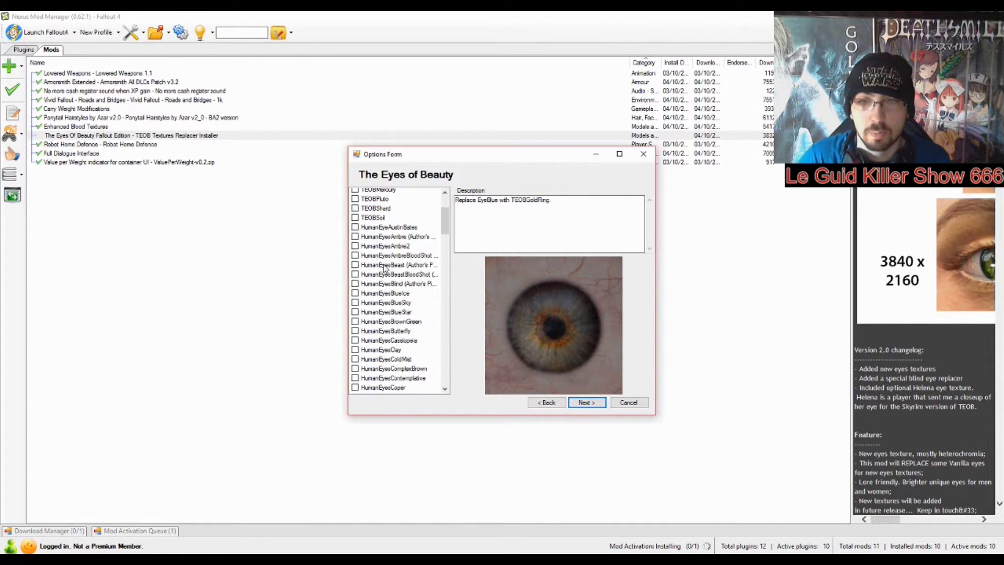
click(385, 266)
click(396, 315)
scroll(398, 319, down, 1)
click(397, 316)
scroll(400, 353, down, 6)
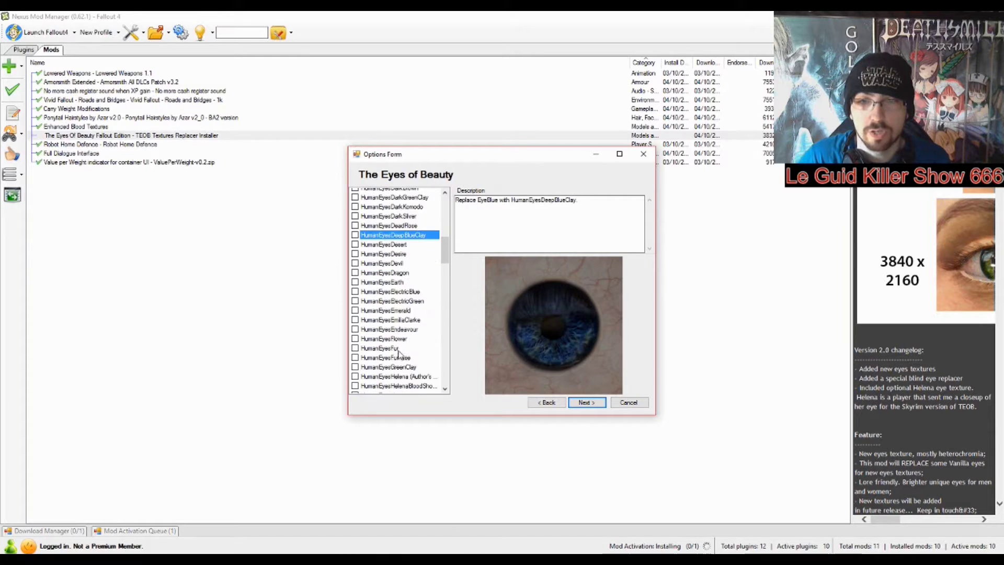
click(392, 346)
scroll(392, 350, down, 1)
scroll(392, 352, down, 3)
click(392, 343)
scroll(392, 345, down, 4)
click(393, 366)
scroll(392, 361, down, 3)
click(394, 356)
scroll(393, 360, down, 5)
click(395, 360)
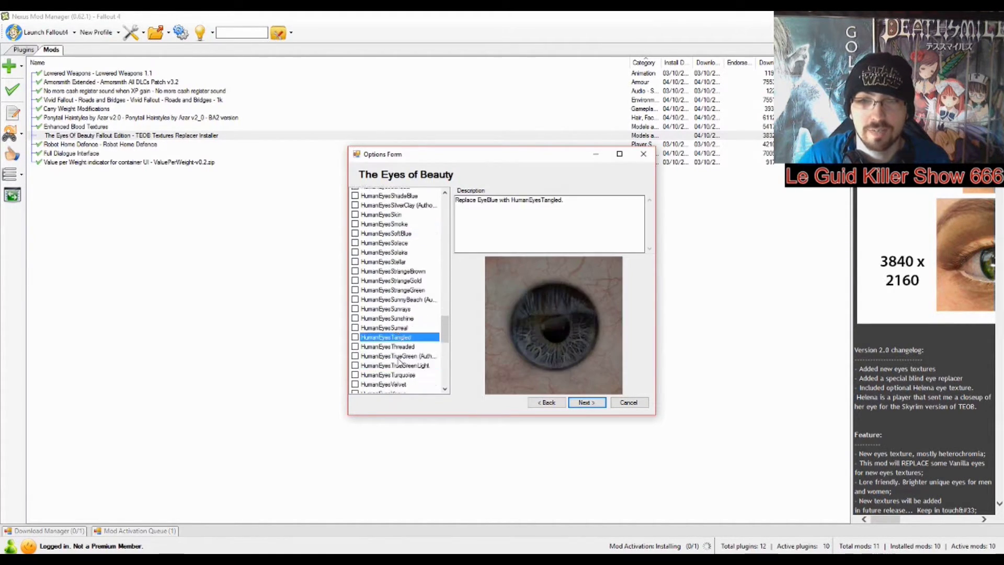
scroll(396, 358, down, 5)
click(397, 357)
scroll(401, 351, down, 3)
scroll(400, 356, down, 7)
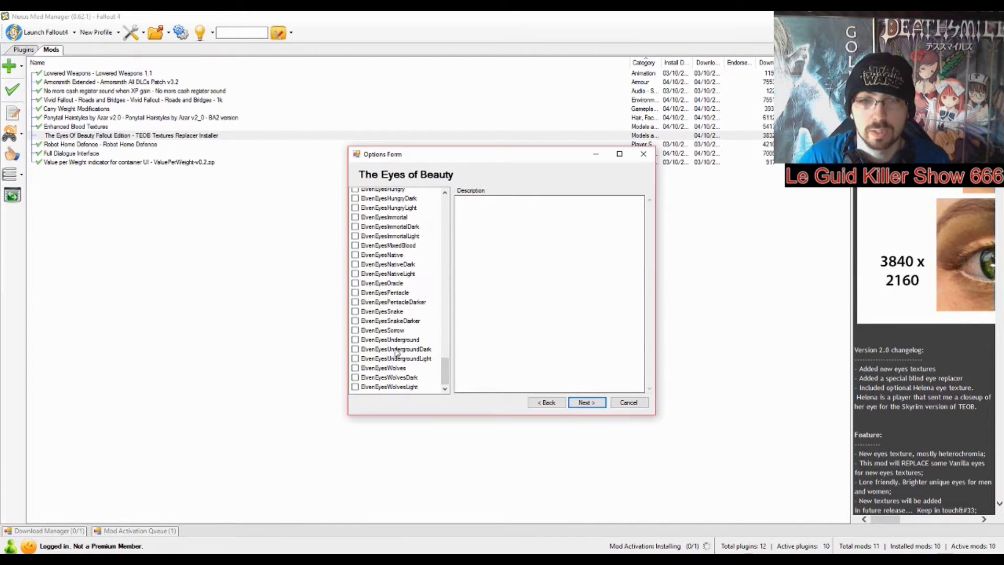
Step: Compare the ElvenEyesUnderground variants, choose ElvenEyesUndergroundDark to replace EyeBlue, and continue to the following texture
click(387, 367)
click(386, 350)
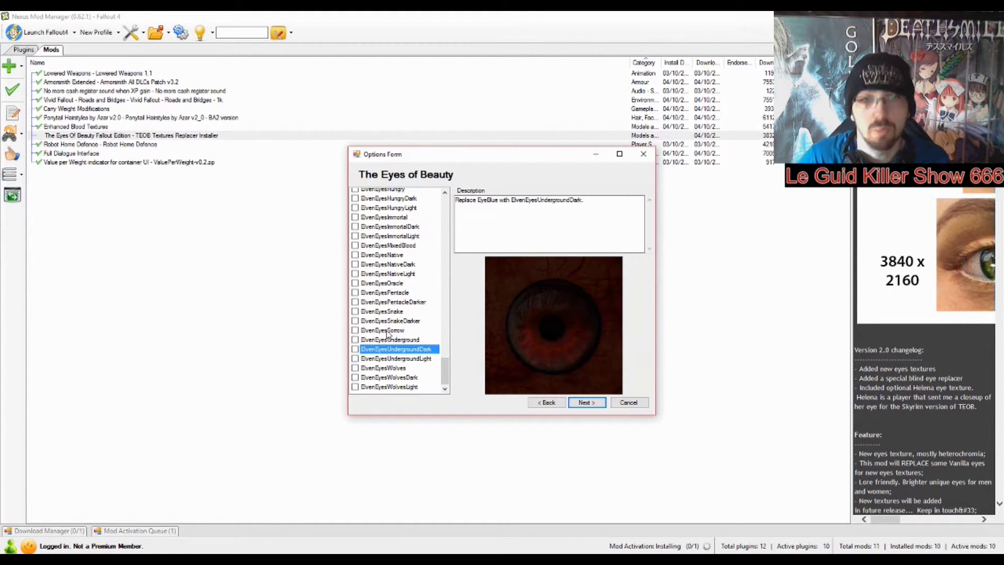
click(384, 339)
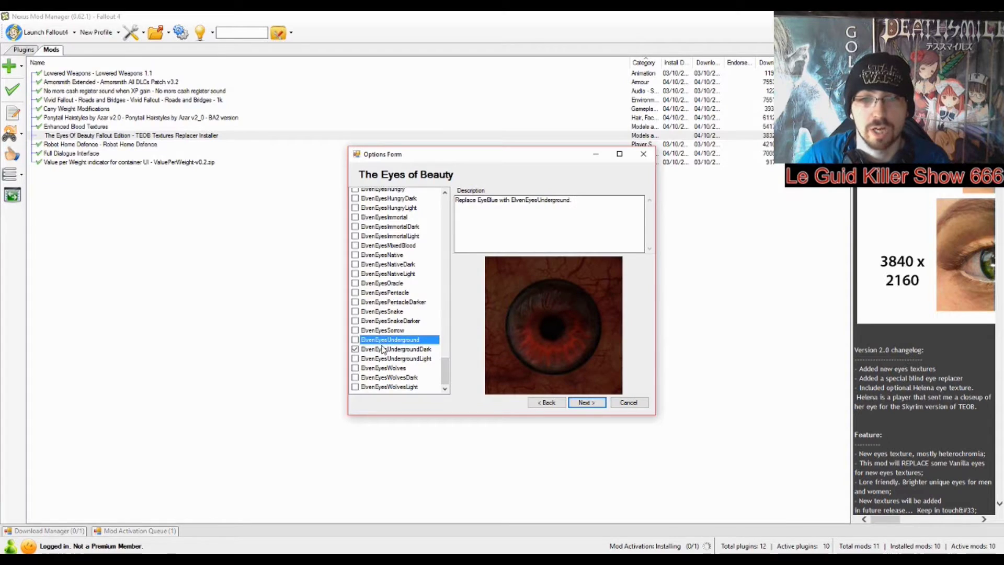
click(385, 348)
click(384, 359)
click(385, 349)
click(387, 339)
click(389, 348)
click(586, 402)
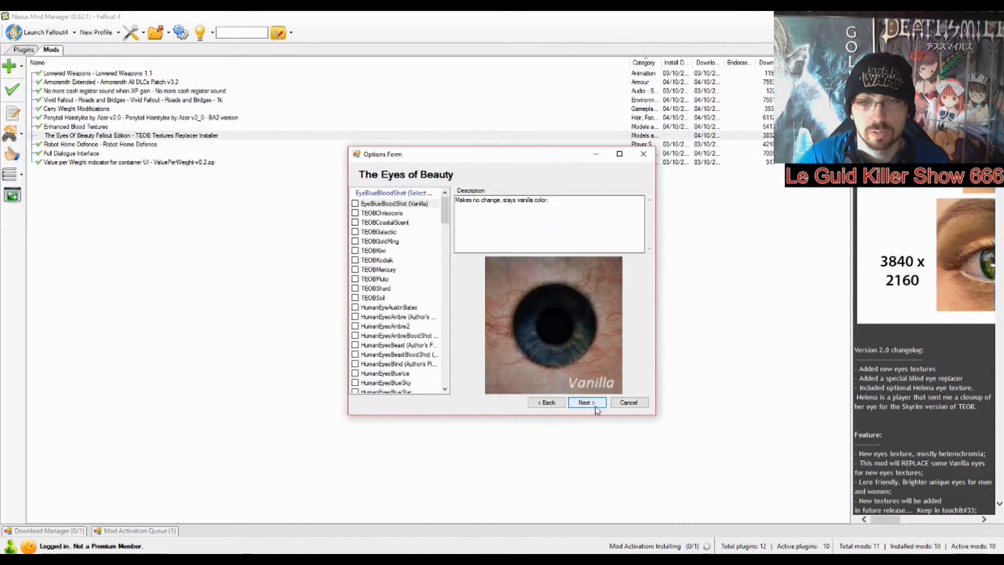
Step: Preview replacements for EyeBlueBloodShot, choose HumanEyesDeadRose, and continue to the following texture
click(400, 222)
click(400, 260)
scroll(400, 287, down, 2)
click(399, 334)
scroll(400, 345, down, 4)
click(405, 359)
scroll(408, 387, down, 4)
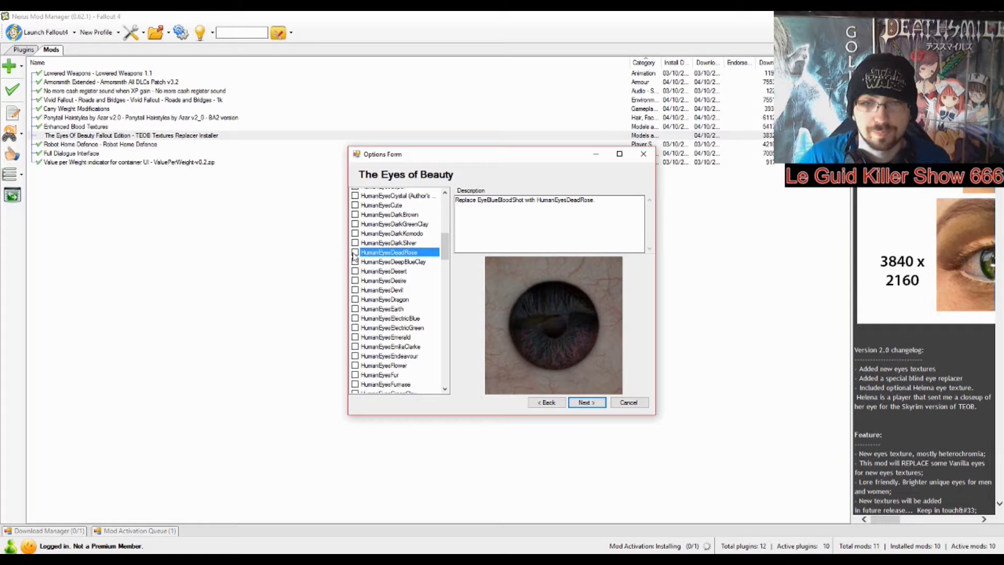
click(589, 403)
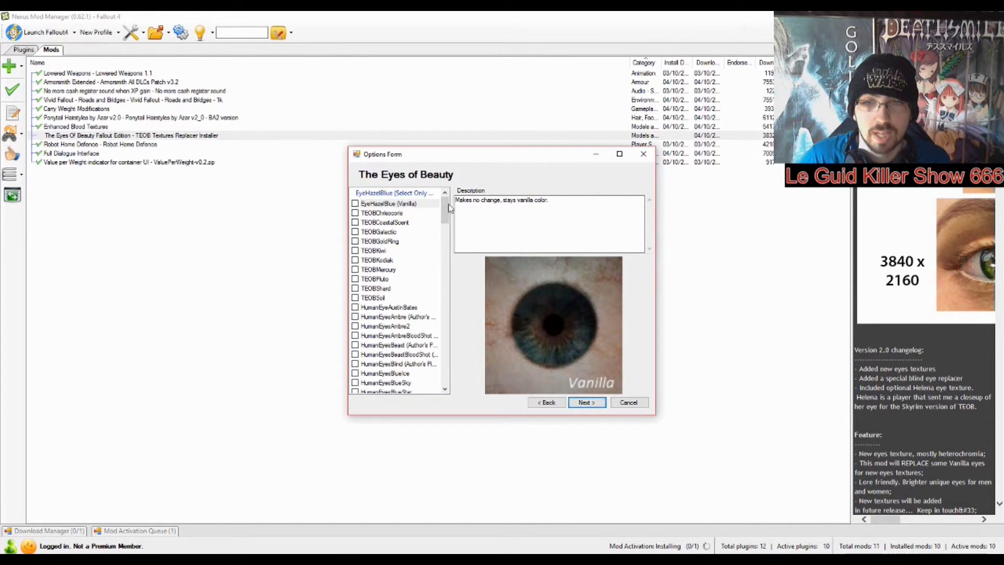
Step: Preview replacements for EyeHazelBlue, choose one of the eye textures further down the list, and continue to the following texture
scroll(371, 303, down, 10)
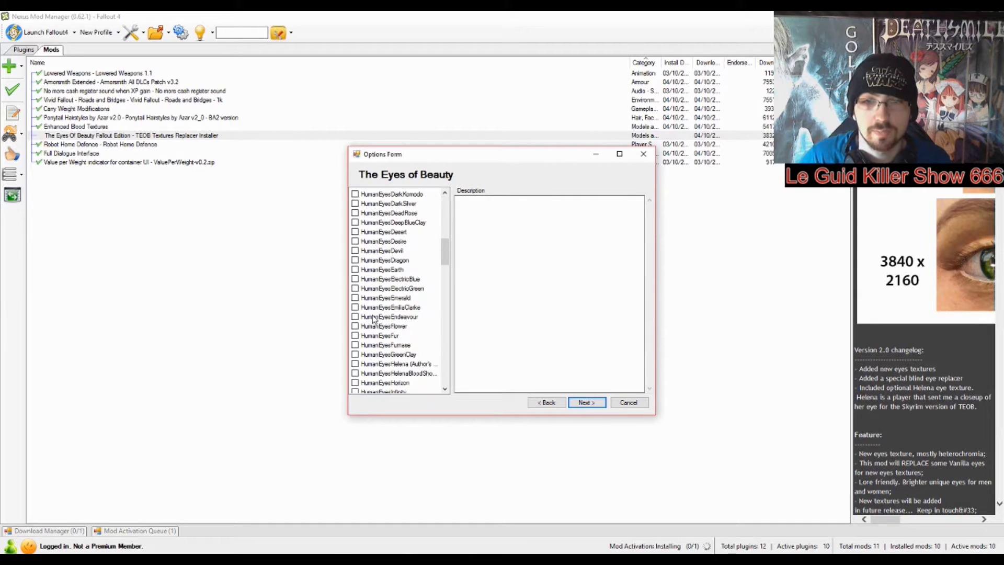
click(376, 315)
scroll(375, 321, down, 4)
click(376, 322)
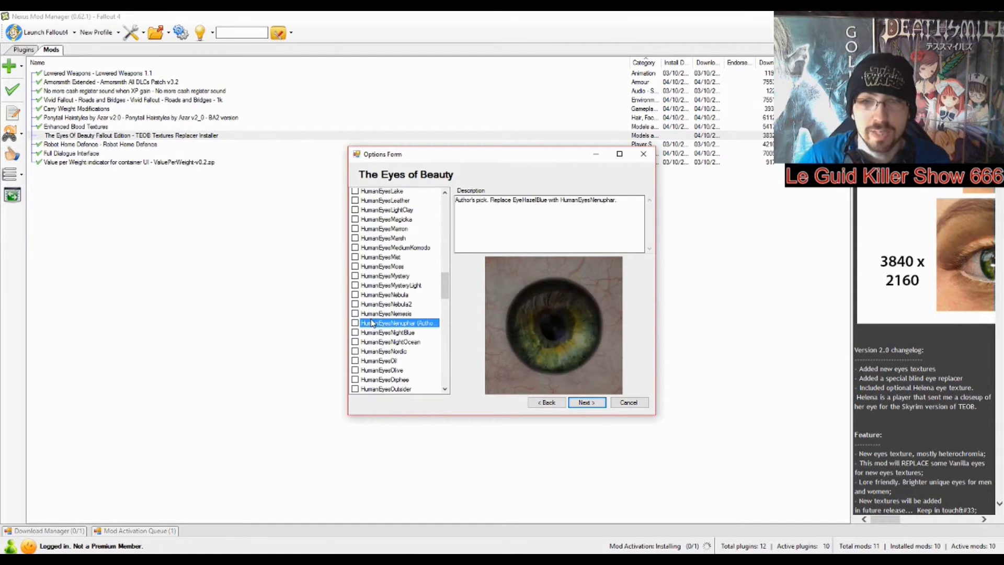
scroll(376, 323, down, 4)
click(378, 326)
scroll(402, 366, down, 3)
click(377, 360)
click(378, 331)
click(355, 330)
click(590, 404)
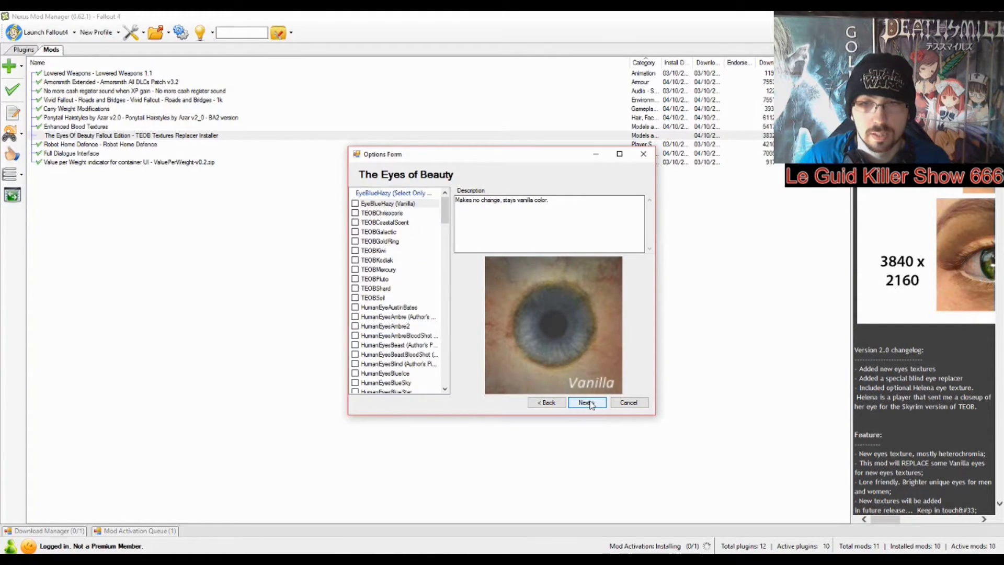
Step: Preview replacements for EyeBlueHazy and choose HumanEyesBlueIce
click(394, 345)
scroll(393, 346, down, 3)
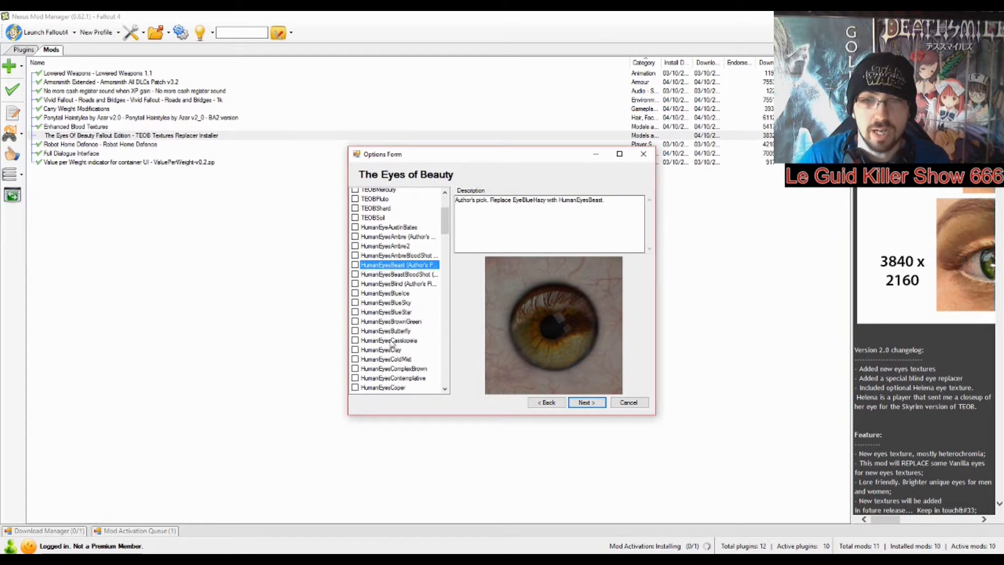
click(365, 293)
click(355, 293)
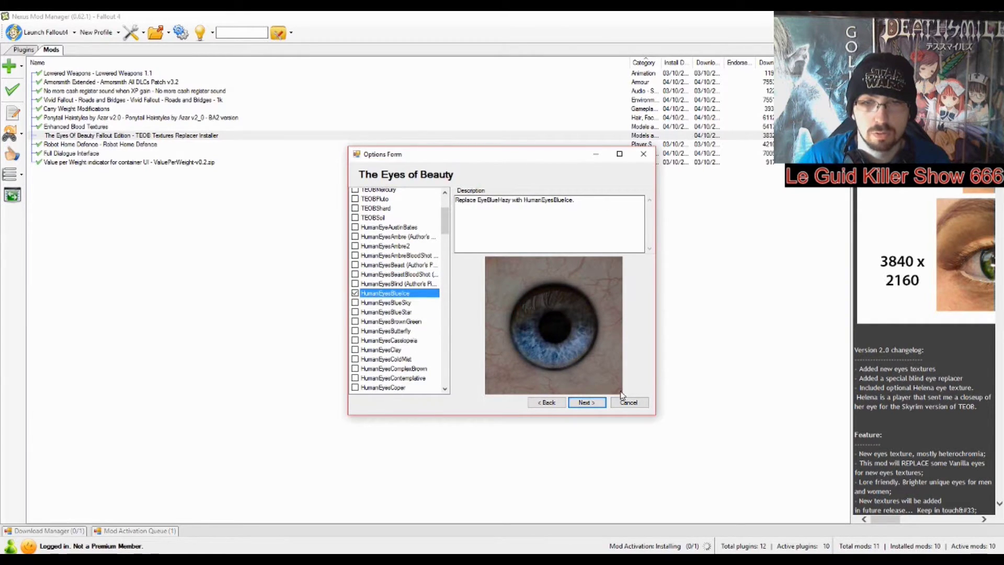
Step: Continue past EyeGreenAqua and EyeBrownBloodShot without choosing replacements and complete The Eyes of Beauty installation
click(602, 402)
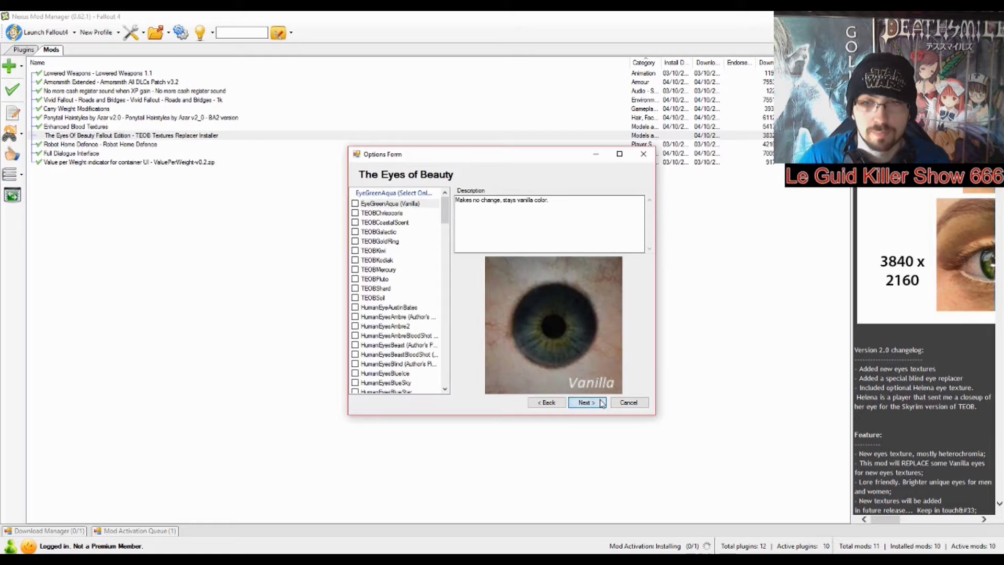
click(601, 402)
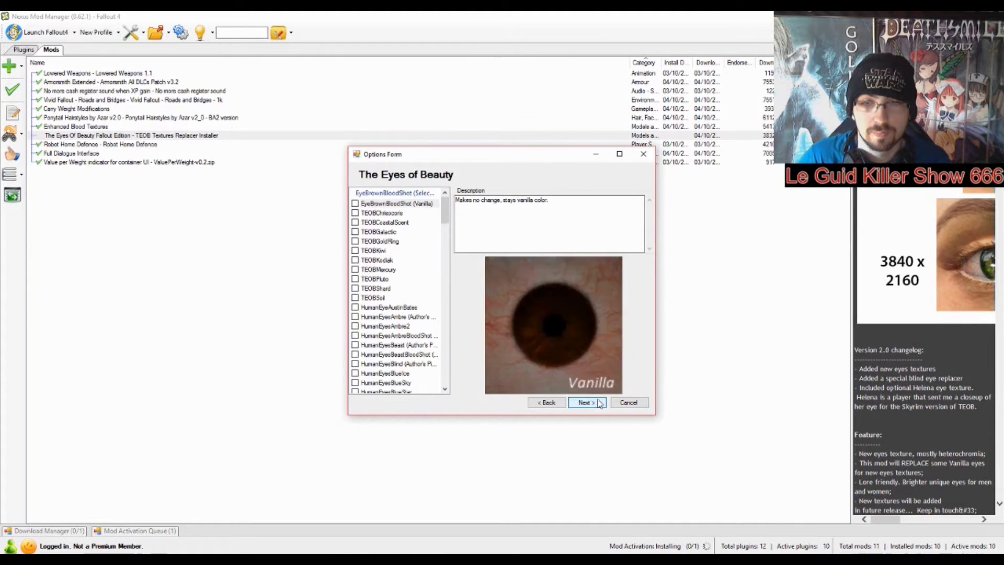
click(598, 402)
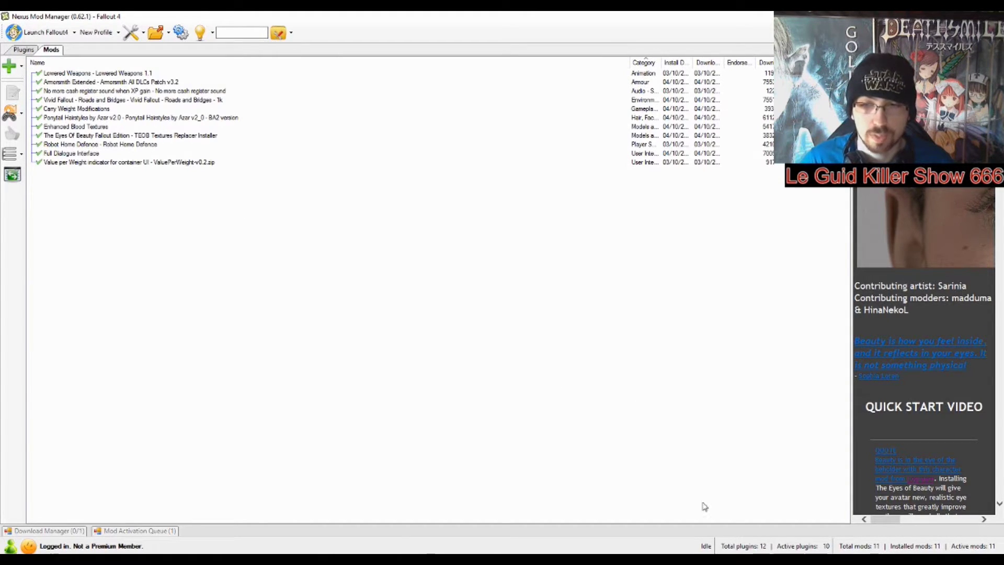
click(808, 559)
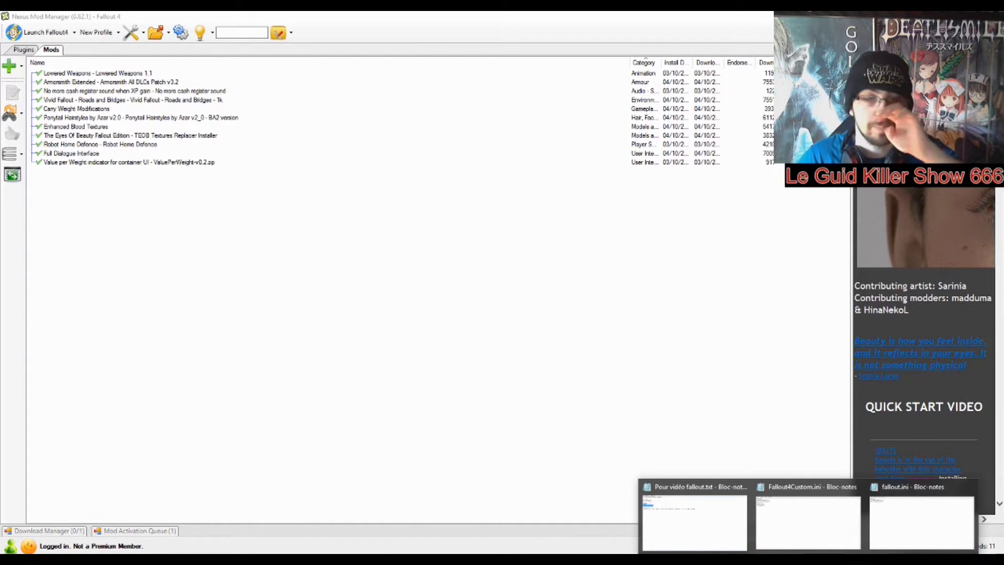
mouse_move(811, 550)
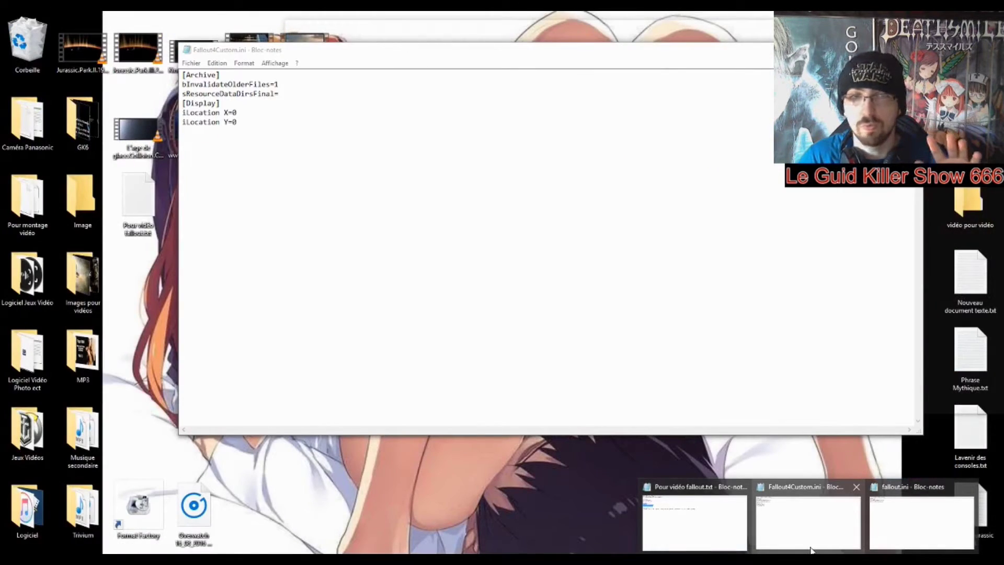
mouse_move(700, 516)
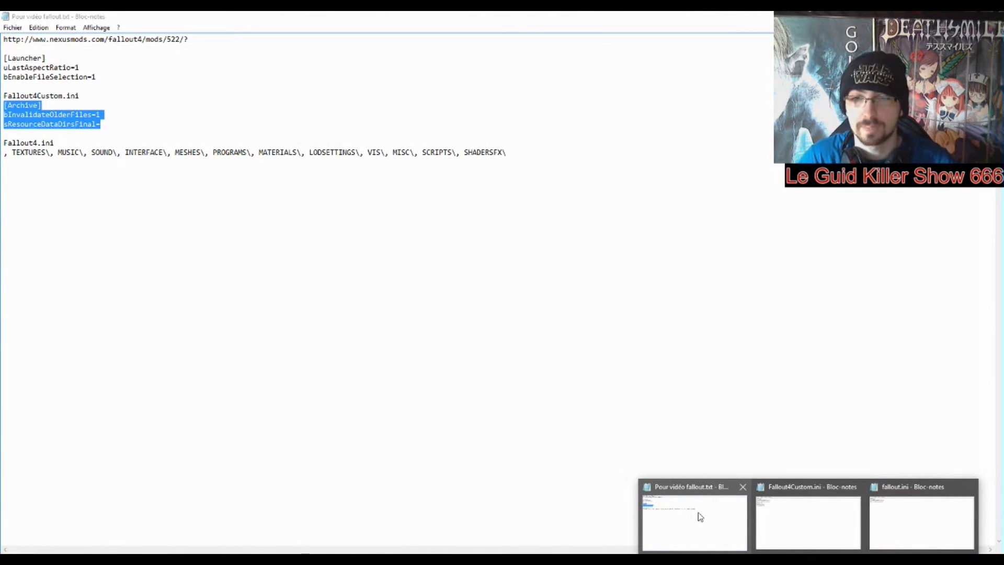
click(700, 516)
click(186, 39)
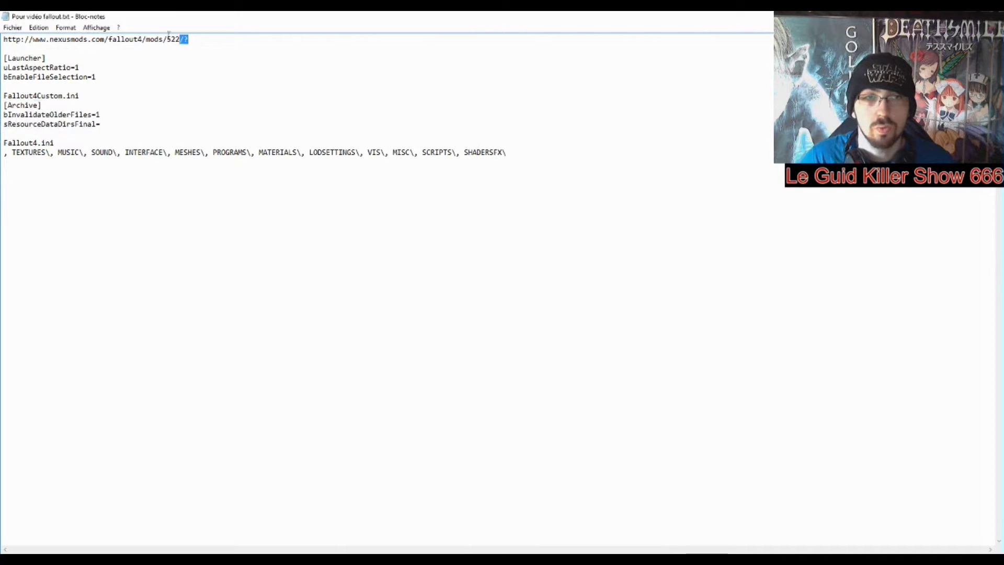
drag(186, 37, 2, 26)
right_click(32, 38)
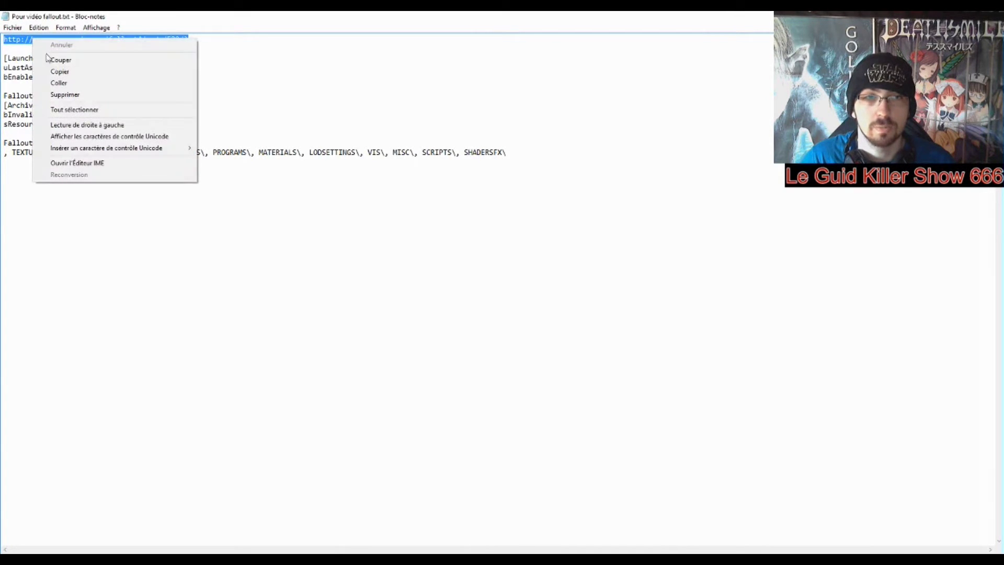
click(55, 70)
Step: Switch to the browser, load the copied Nexus Mods address and look at the Lowered Weapons description
click(321, 552)
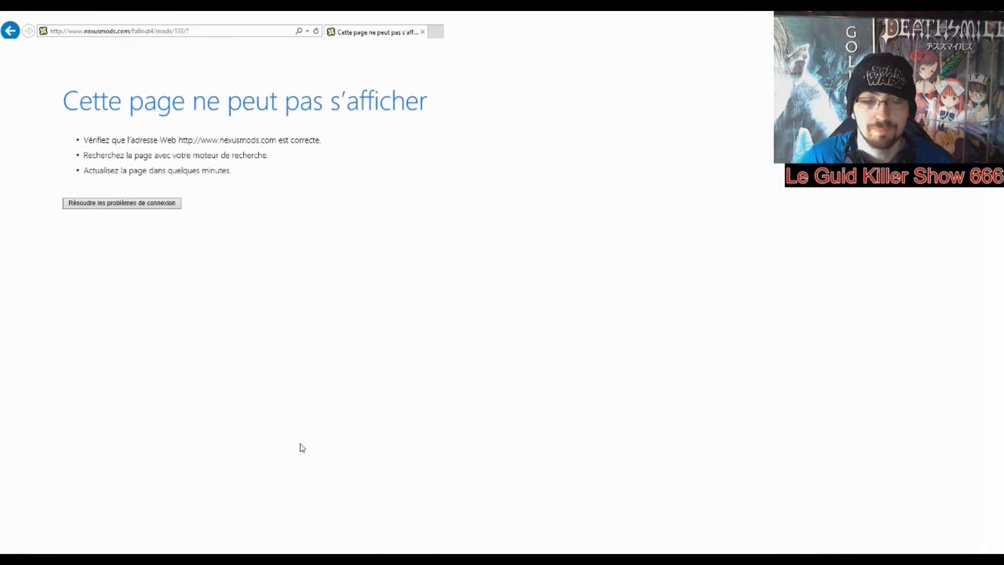
right_click(249, 33)
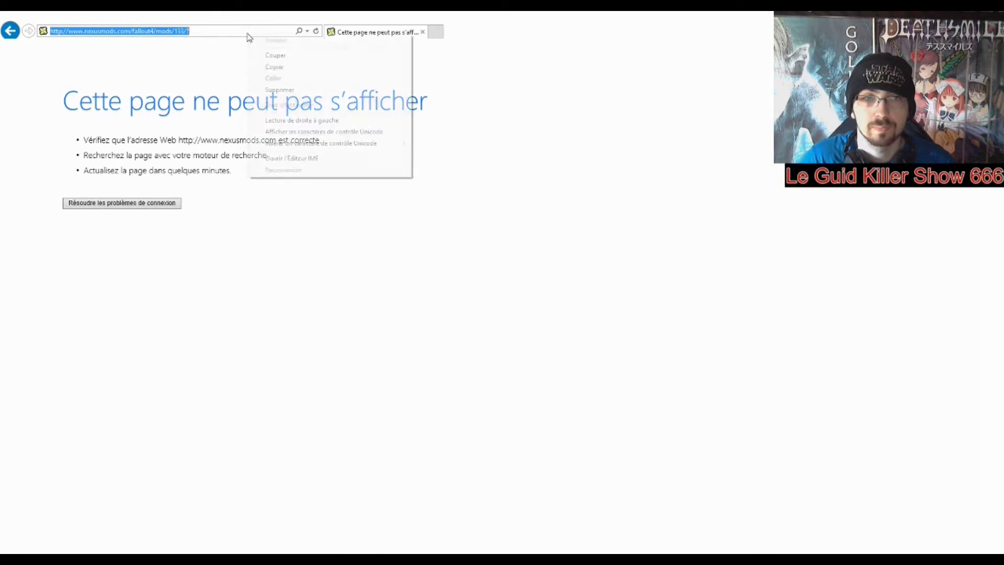
click(266, 77)
key(Return)
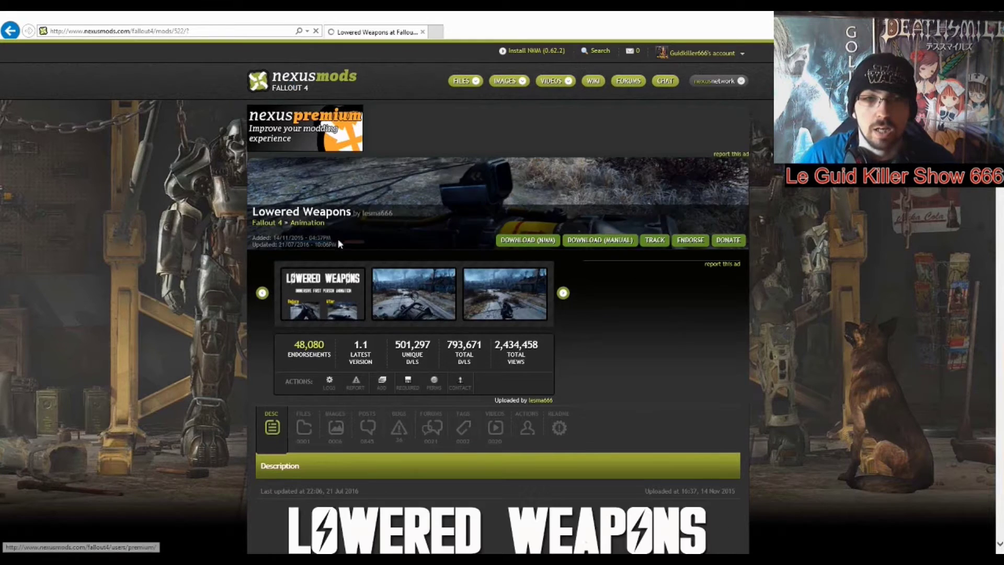
scroll(337, 215, down, 7)
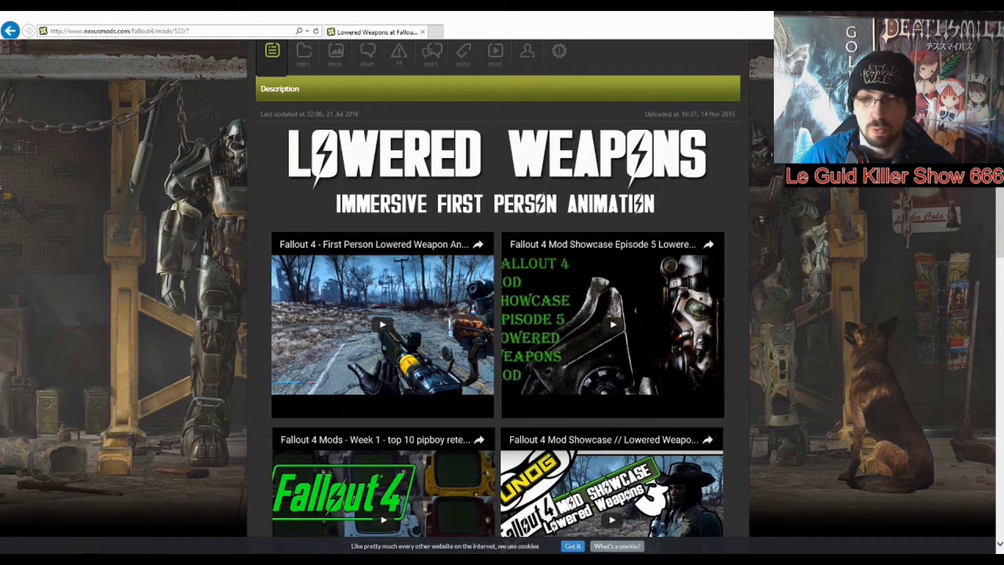
Step: Switch to Nexus Mod Manager, launch Fallout 4 and start the game from its launcher
mouse_move(704, 555)
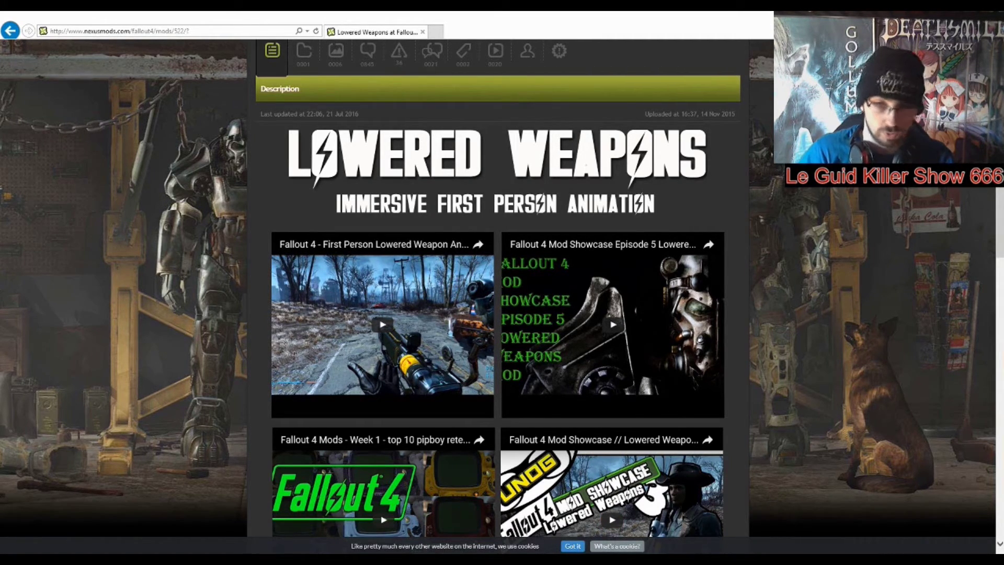
key(alt+Tab)
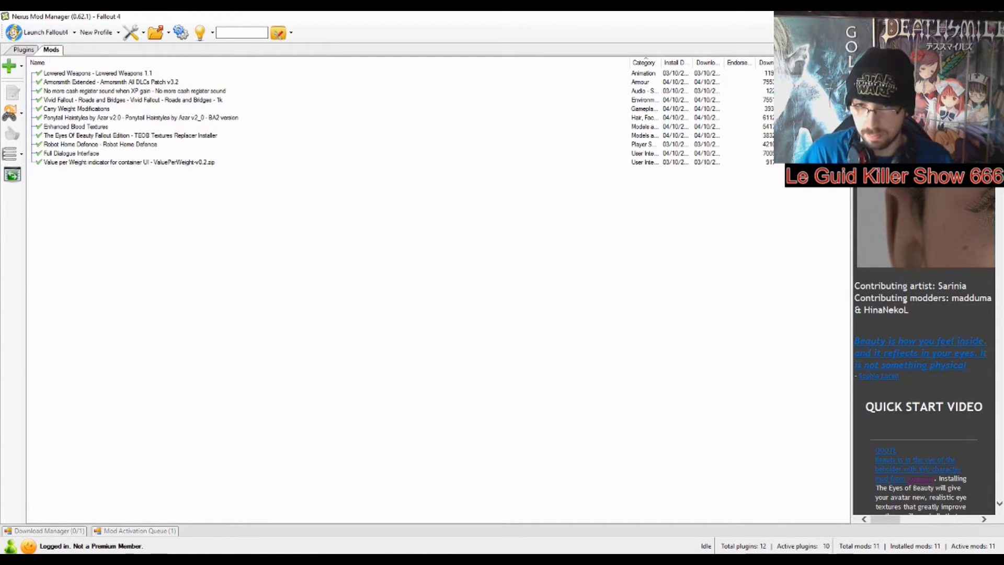
click(50, 32)
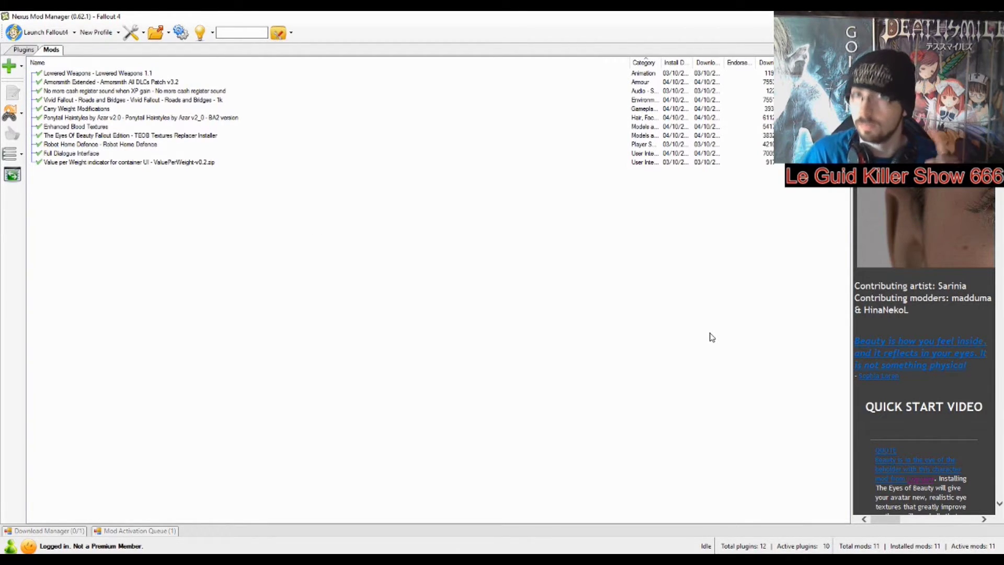
click(47, 32)
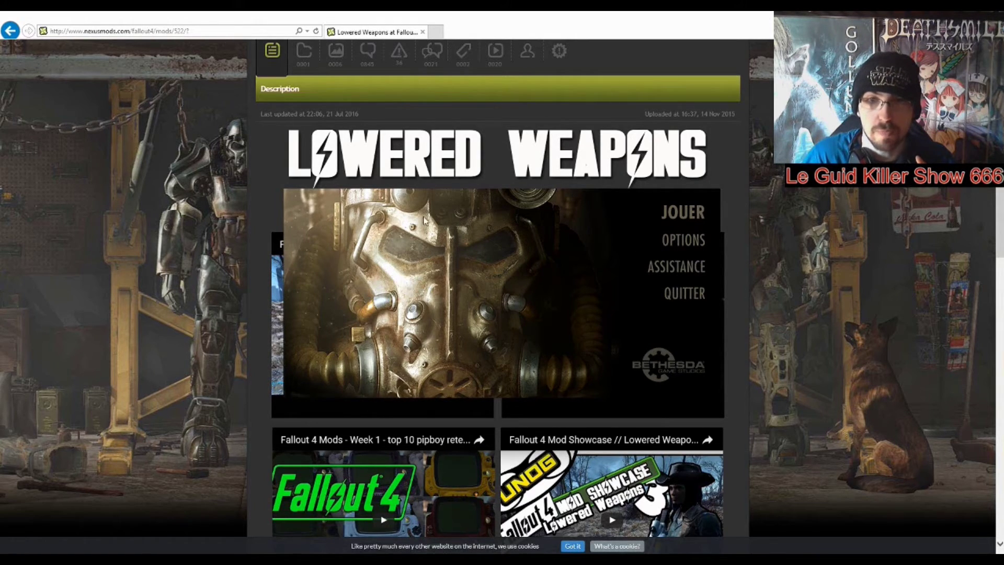
click(682, 223)
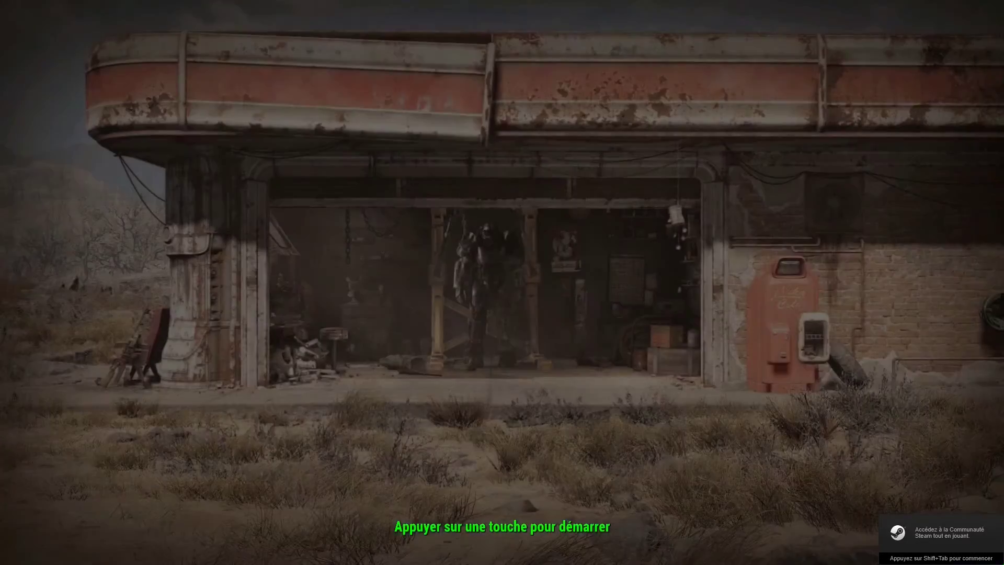
Step: Enter the Fallout 4 main menu, open the in-game Mods section and browse its categories
key(Return)
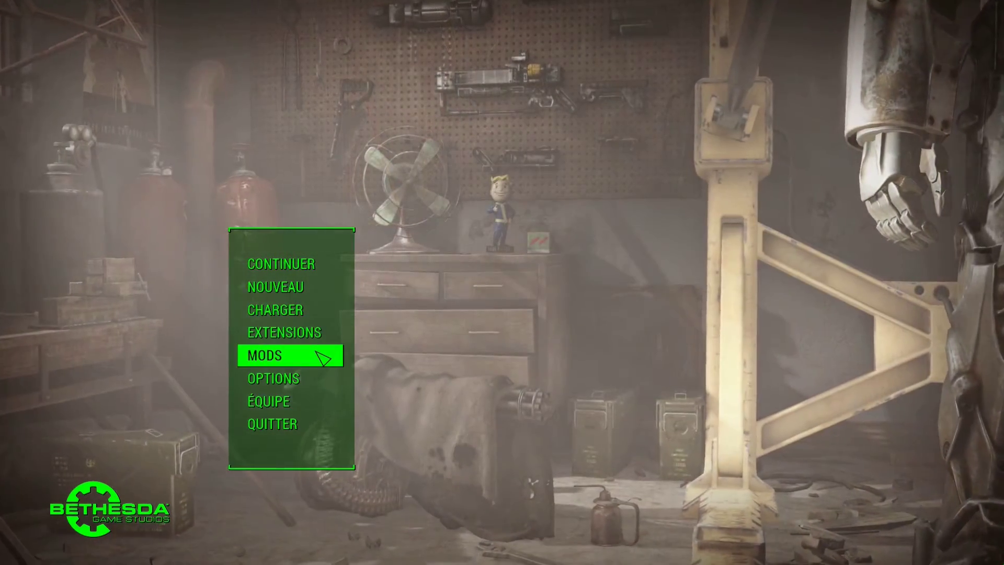
click(322, 358)
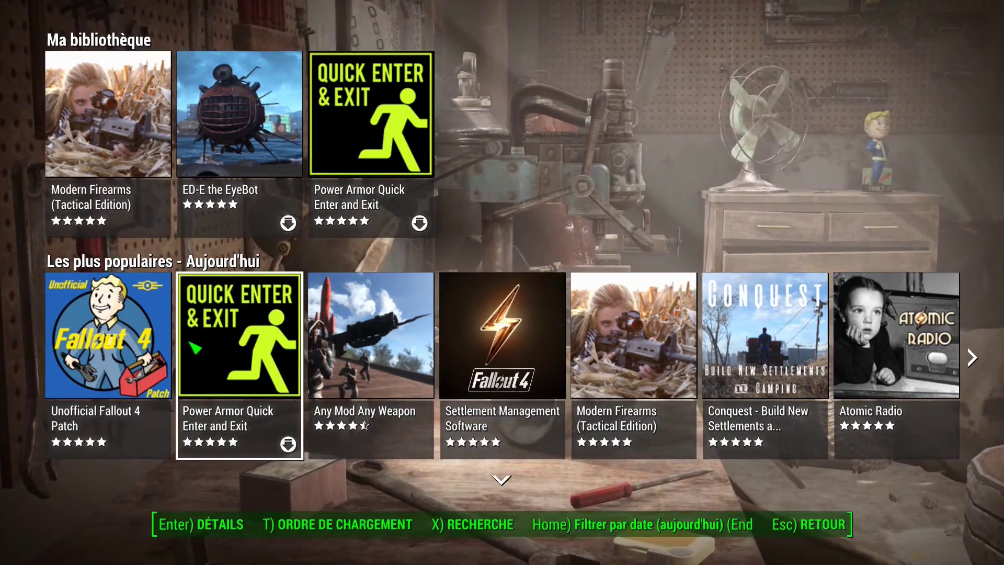
scroll(193, 349, down, 2)
scroll(884, 406, down, 1)
scroll(915, 198, up, 3)
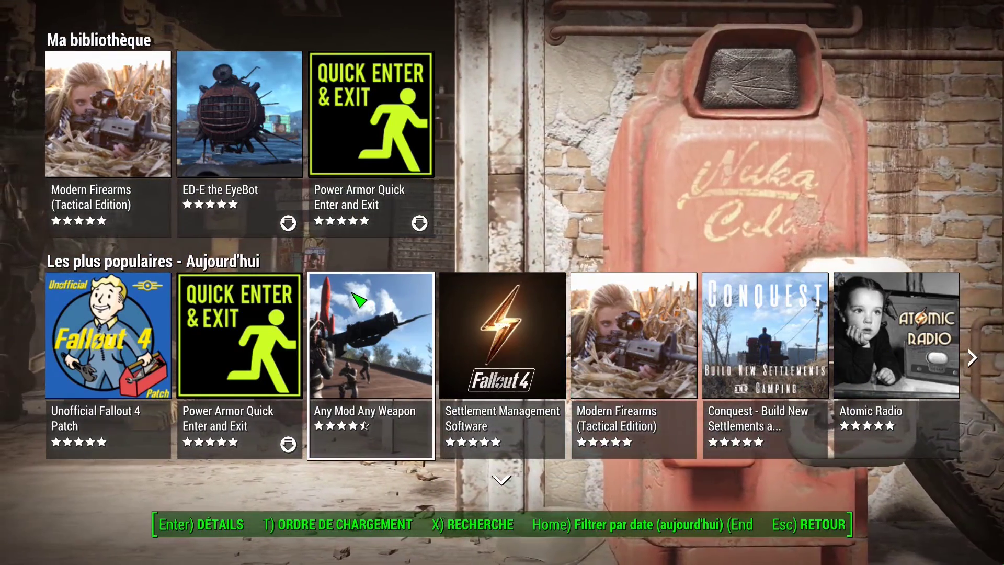
Step: View the details of Power Armor Quick Enter and Exit from the library, and return to the main menu
click(395, 145)
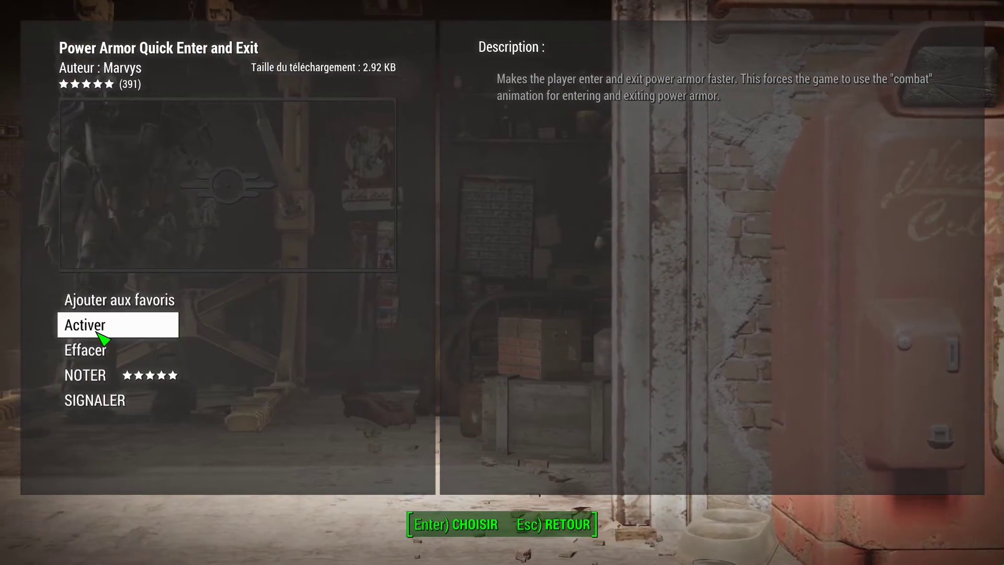
click(582, 525)
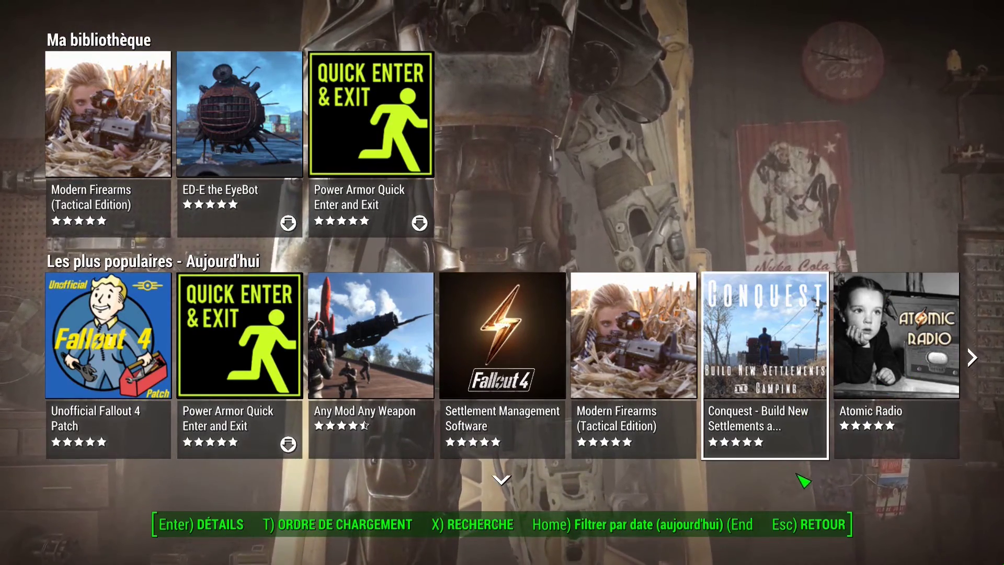
click(808, 525)
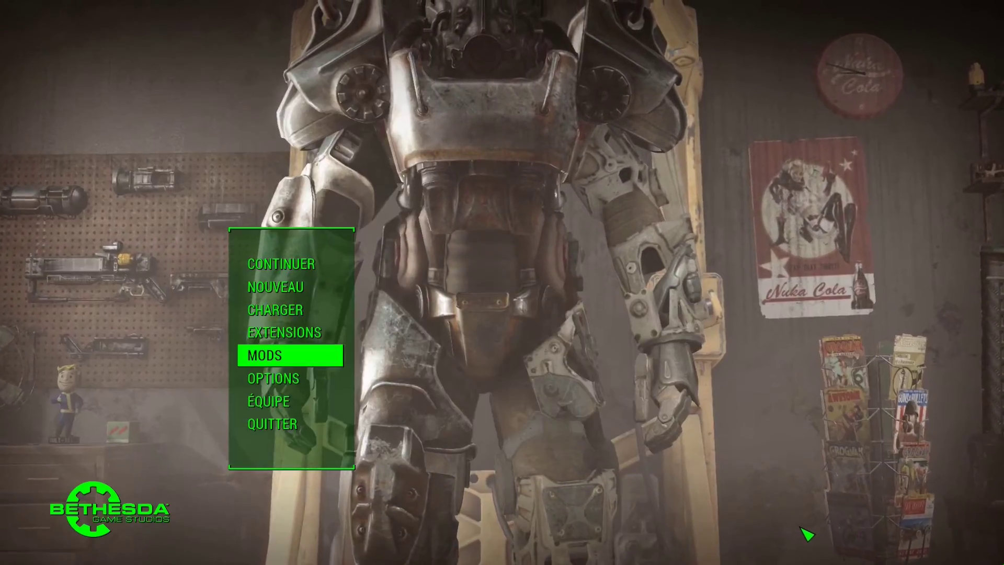
Step: Quit Fallout 4 and return to the desktop
key(Down)
key(Down)
key(Down)
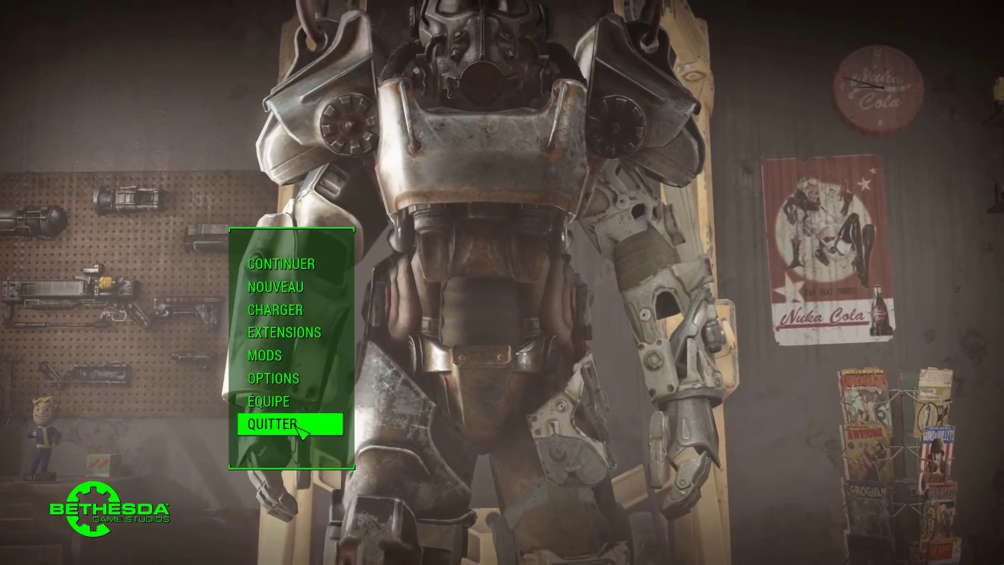
key(Return)
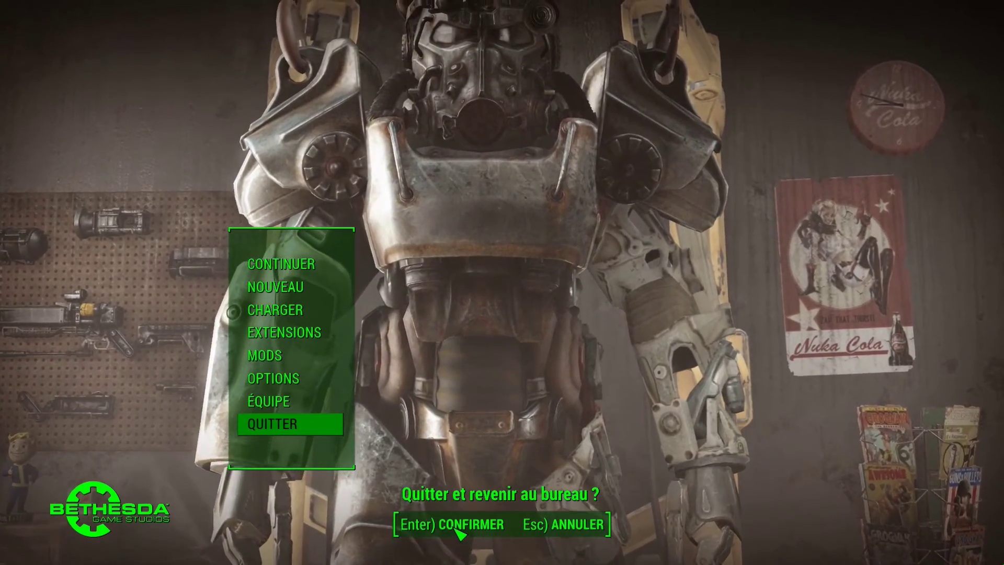
click(456, 530)
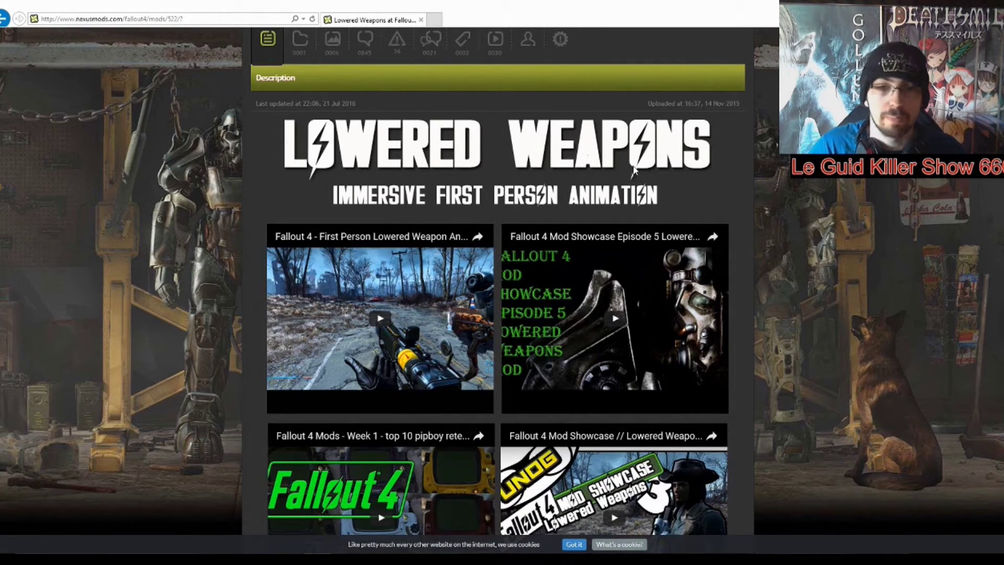
Step: Skim the Lowered Weapons description on Nexus Mods and open the mod's list of downloadable files
scroll(489, 504, down, 2)
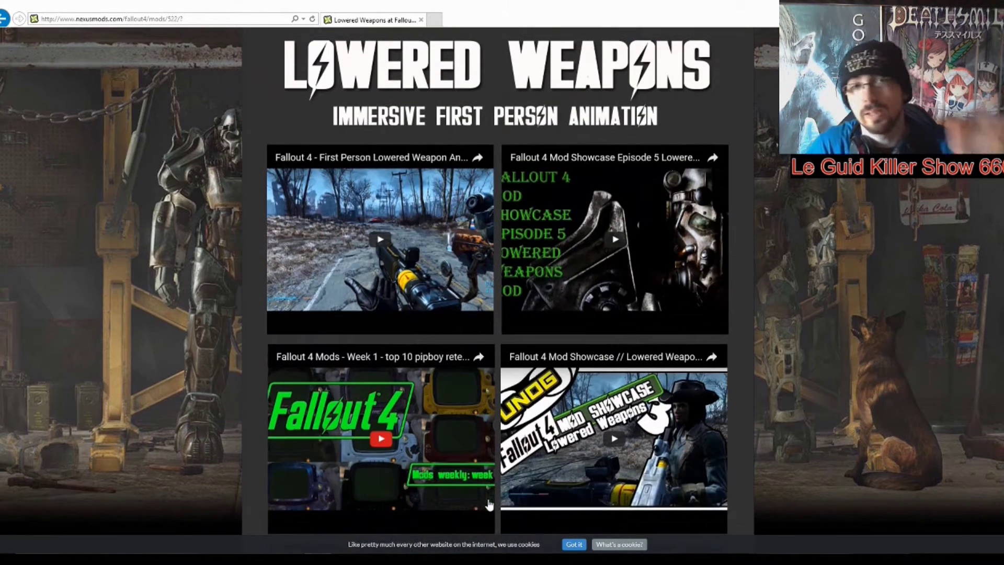
scroll(488, 505, down, 10)
scroll(489, 507, up, 8)
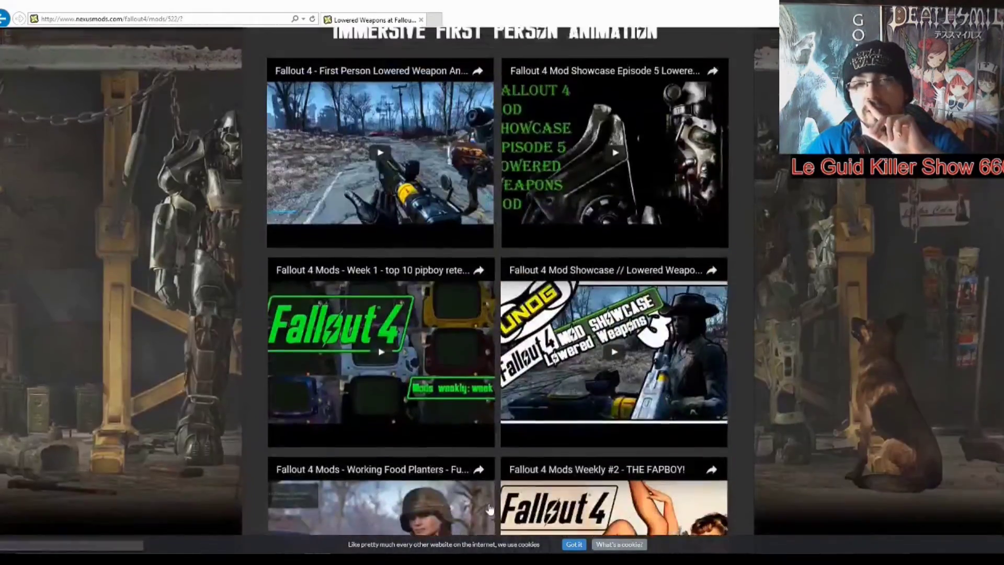
scroll(489, 505, up, 15)
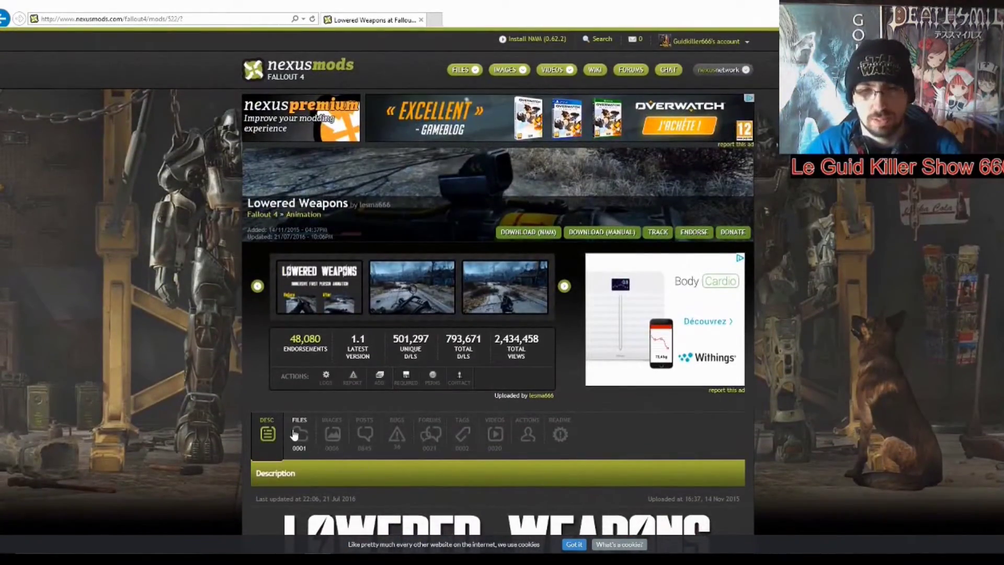
click(296, 434)
scroll(298, 436, down, 3)
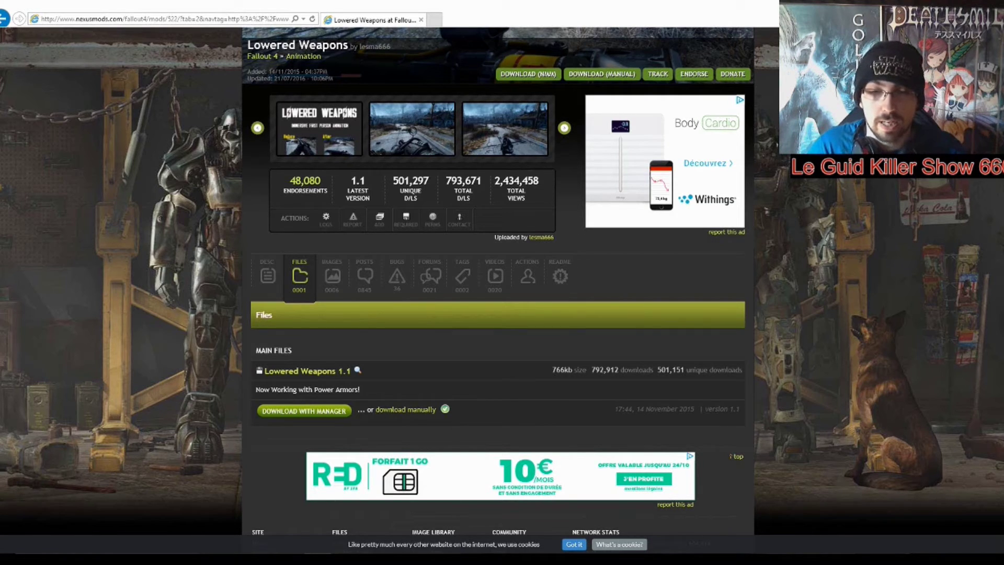
Step: Switch to the Fallout 4 installation folder in File Explorer and inspect the contents of its Mods and Data folders
mouse_move(448, 559)
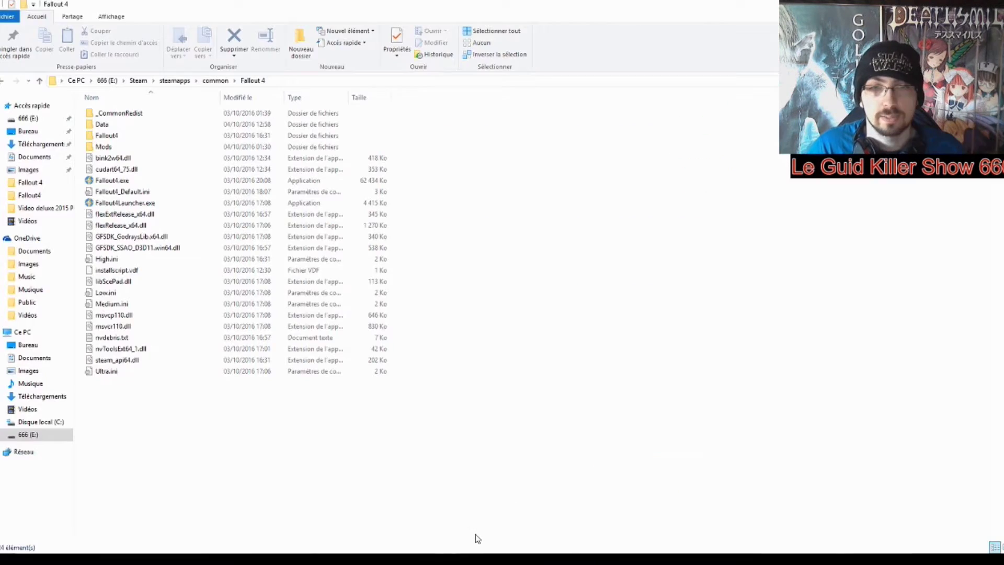
click(473, 539)
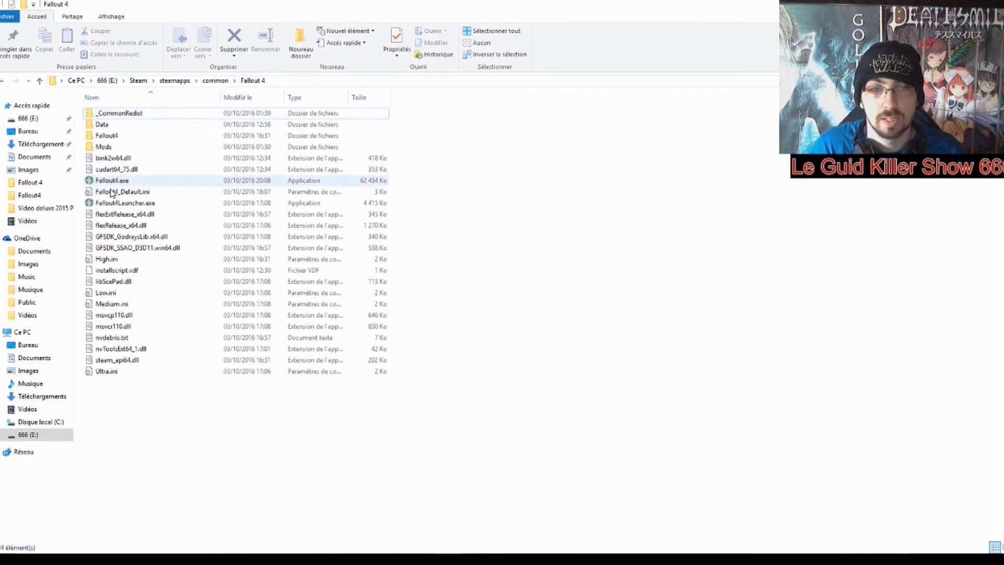
double_click(111, 149)
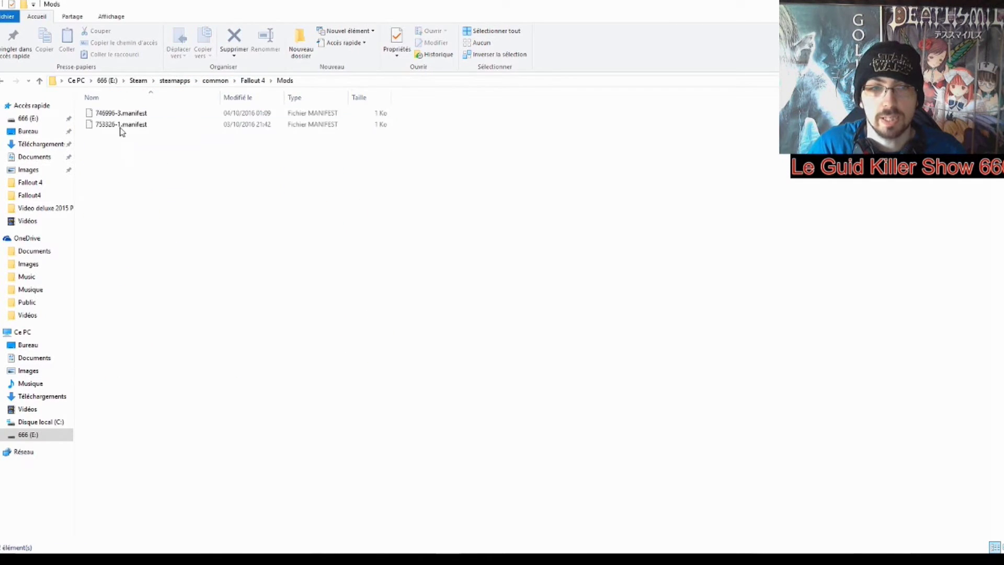
click(3, 84)
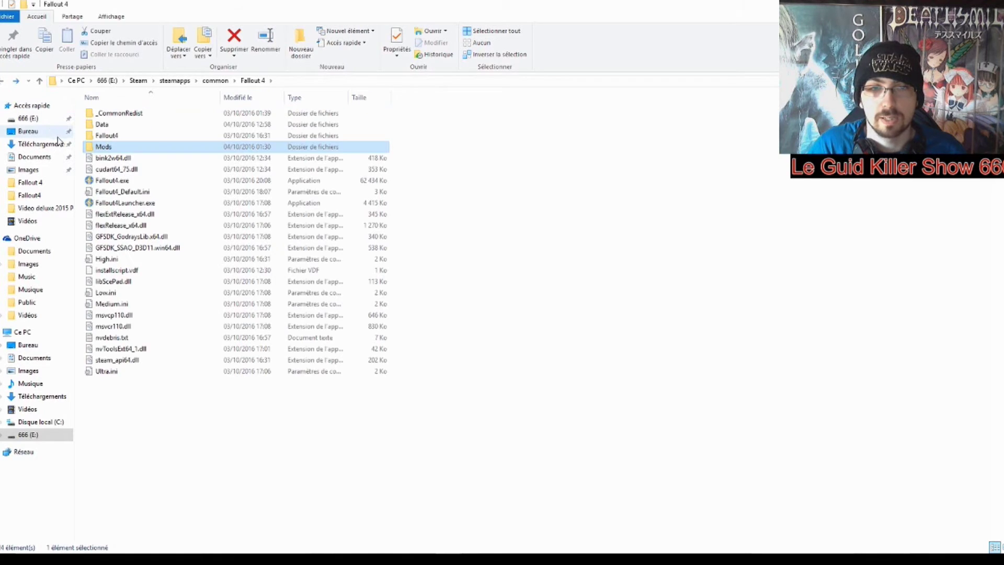
double_click(102, 125)
scroll(103, 127, down, 2)
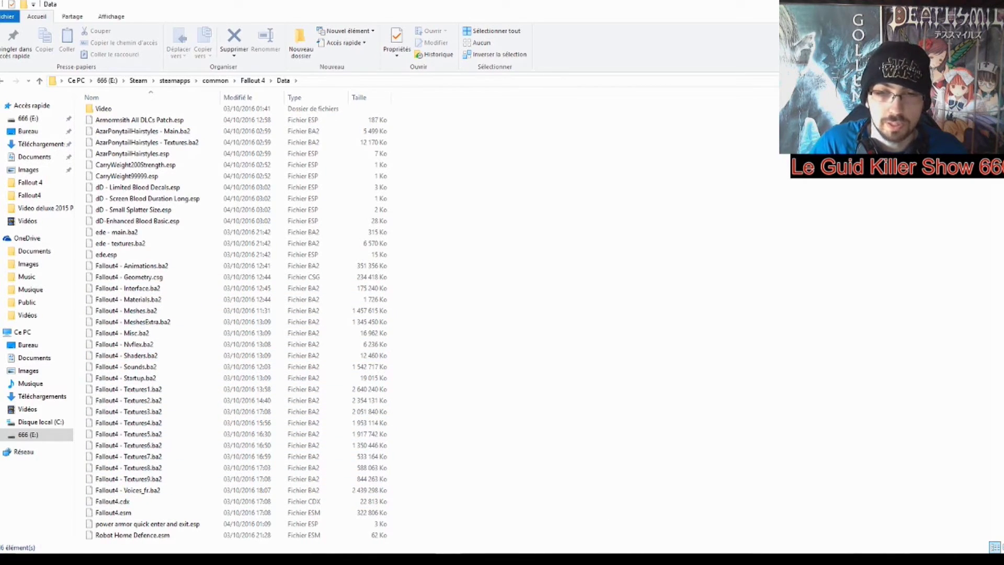
Step: Switch to Nexus Mod Manager and view the details of the Robot Home Defence mod
key(alt+Tab)
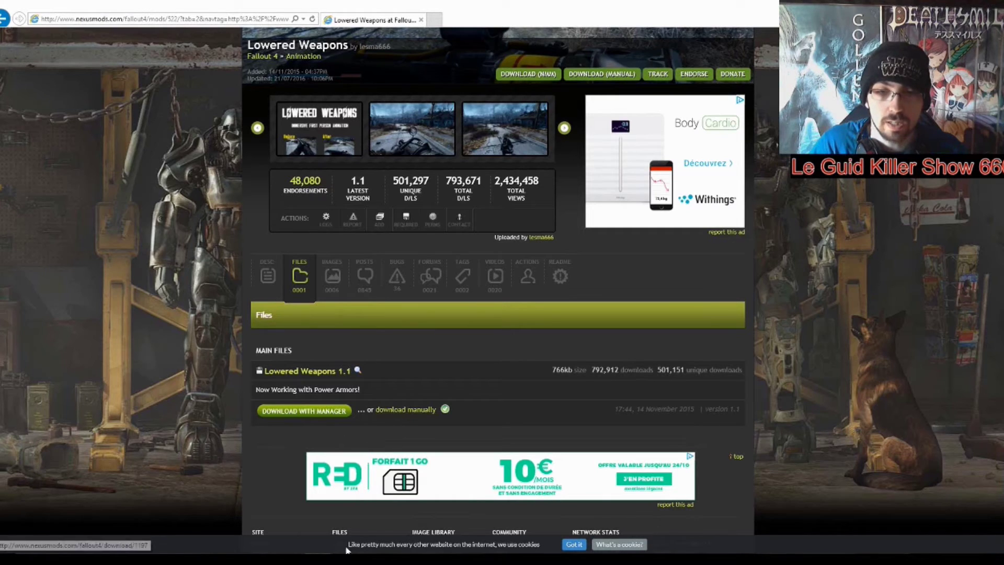
mouse_move(340, 558)
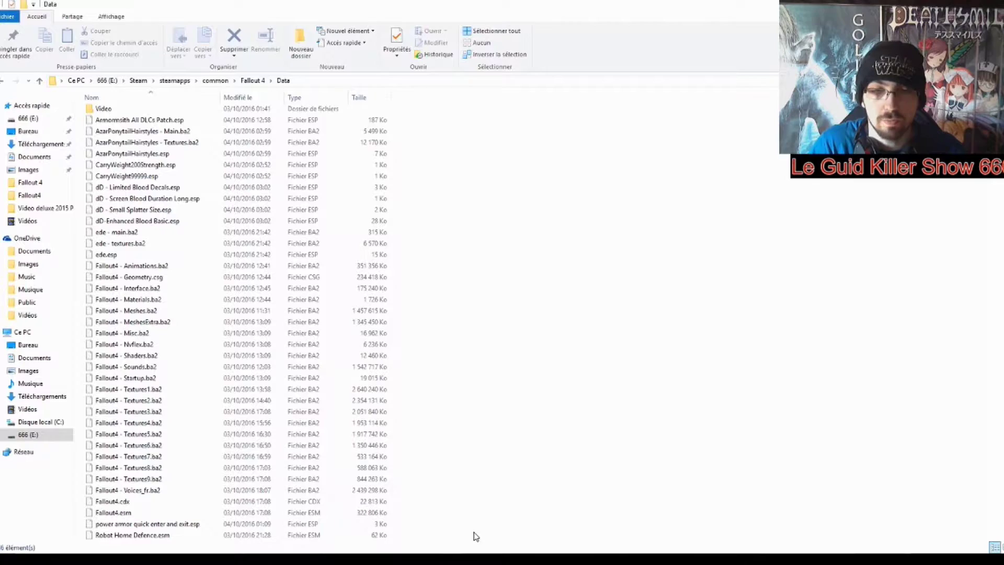
click(474, 536)
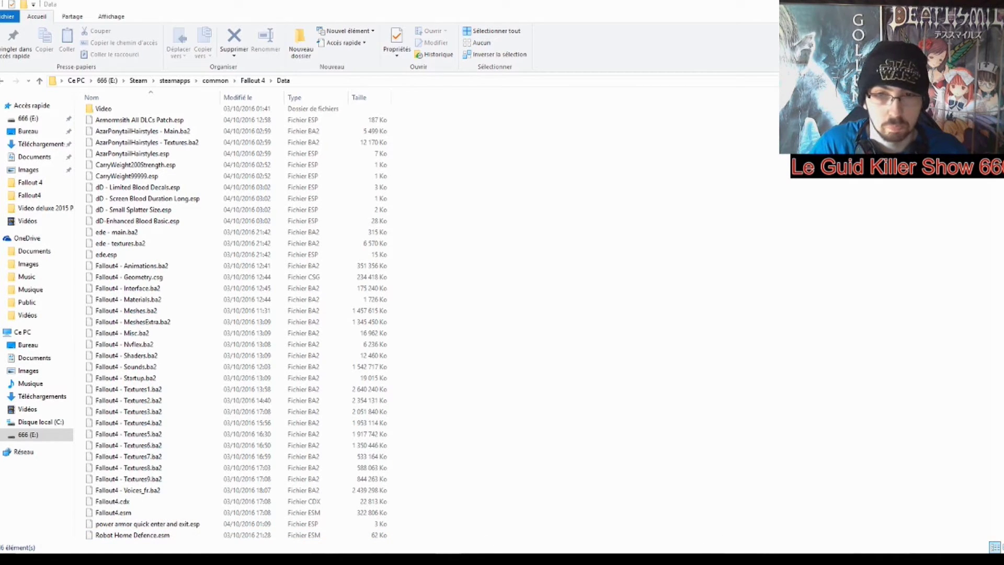
click(601, 310)
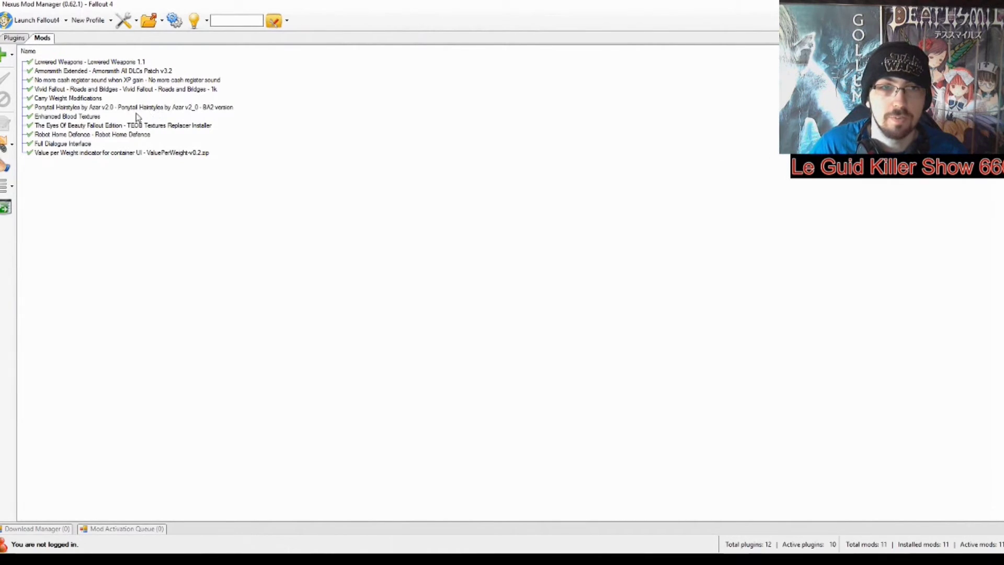
click(159, 135)
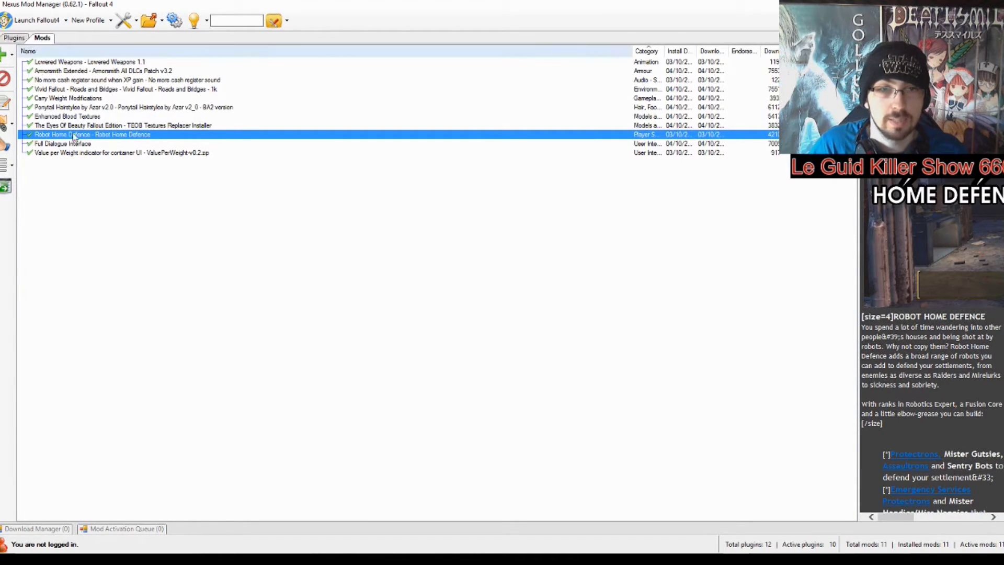
Step: Switch back to the Fallout 4 Data folder and show the available file actions for Robot Home Defence.esm
click(447, 559)
click(475, 519)
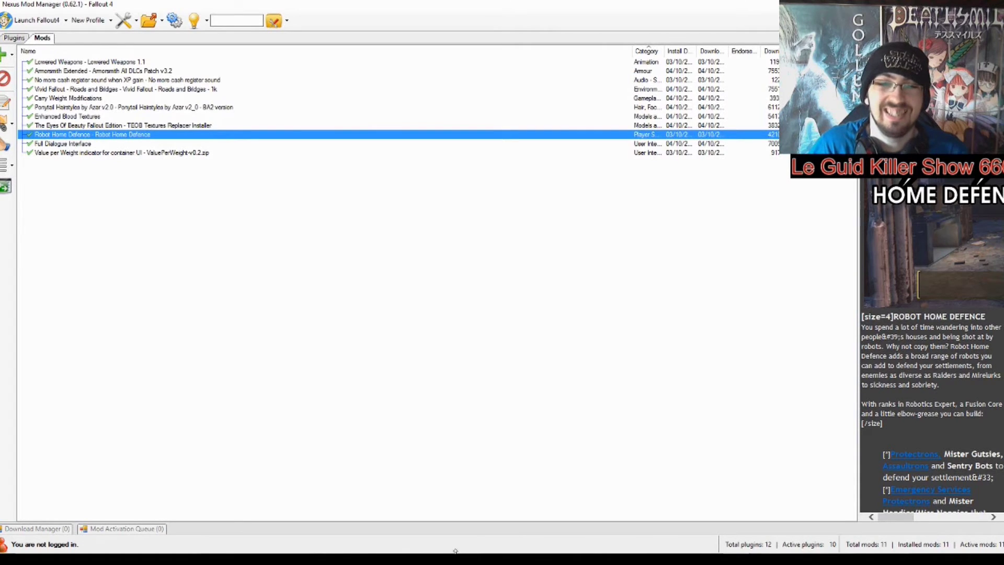
click(501, 543)
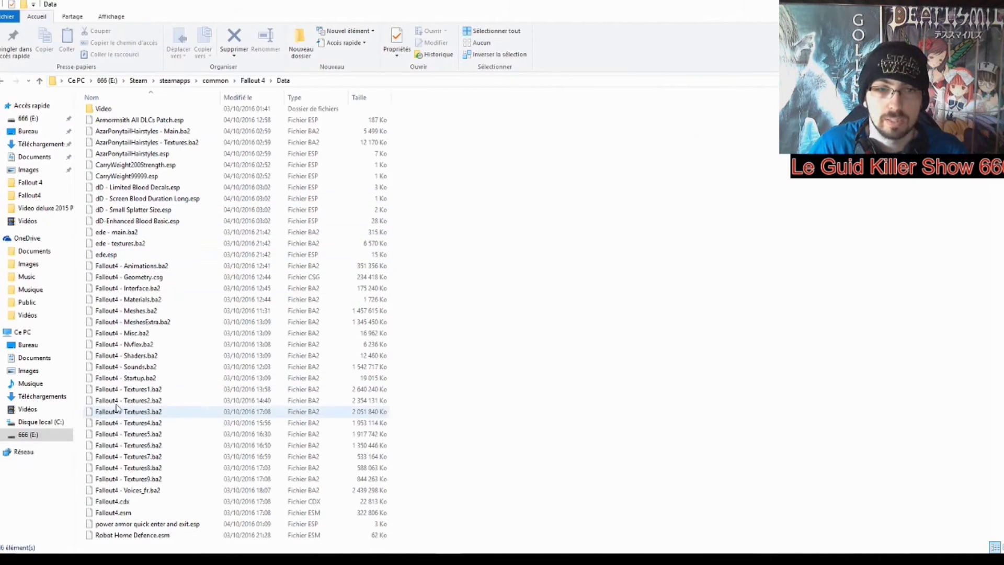
right_click(123, 534)
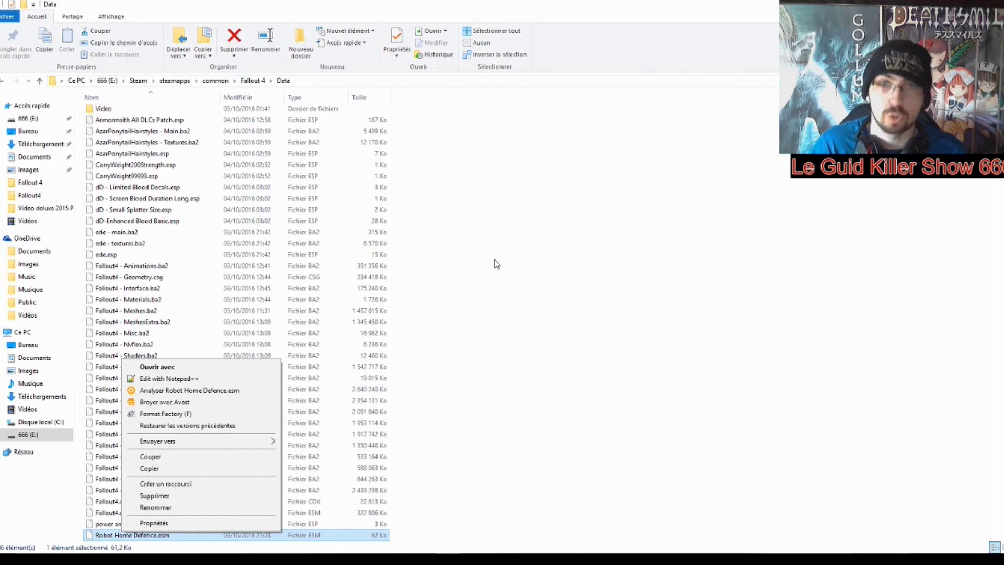
Step: Deactivate the Full Dialogue Interface mod in Nexus Mod Manager and activate it again
click(735, 553)
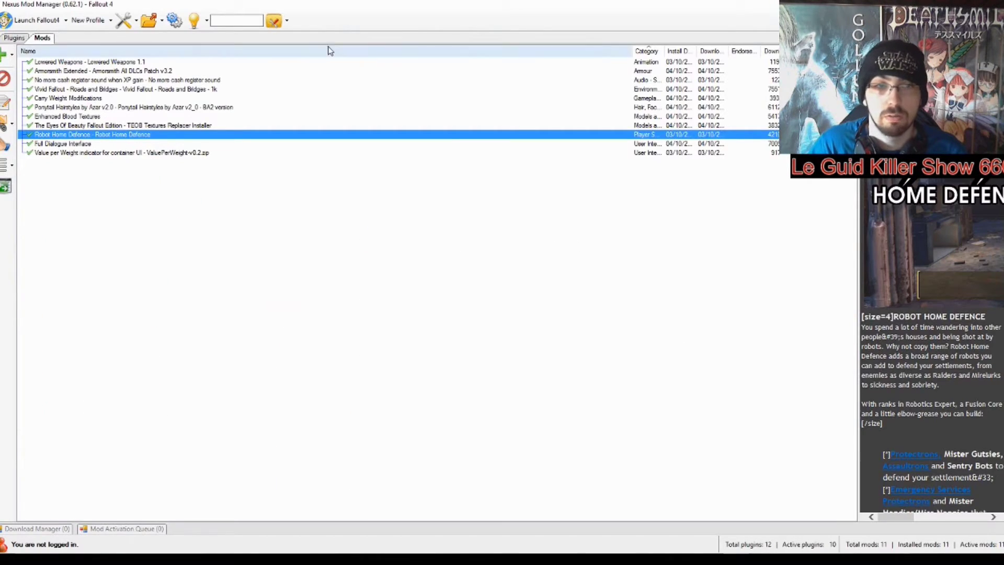
click(32, 144)
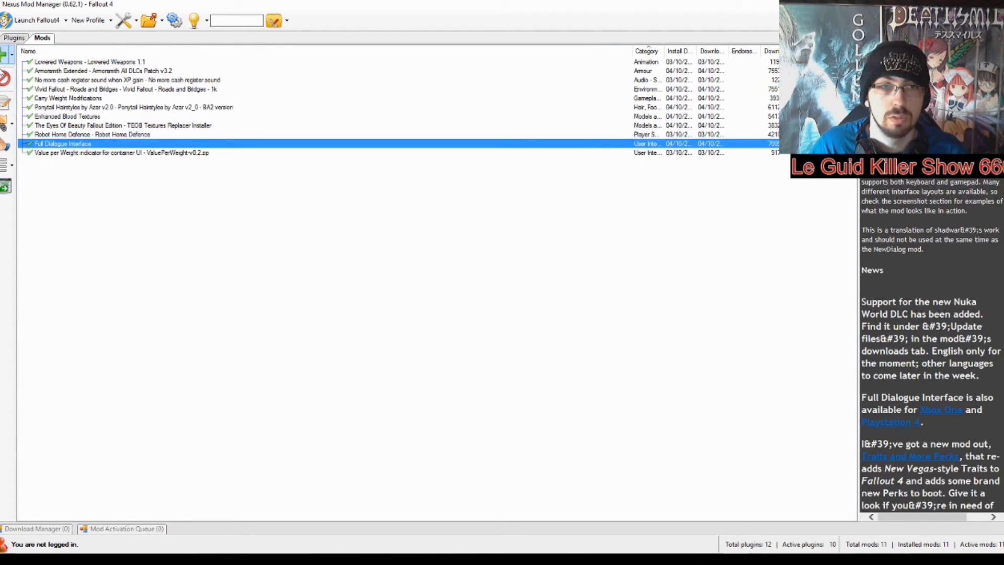
click(5, 79)
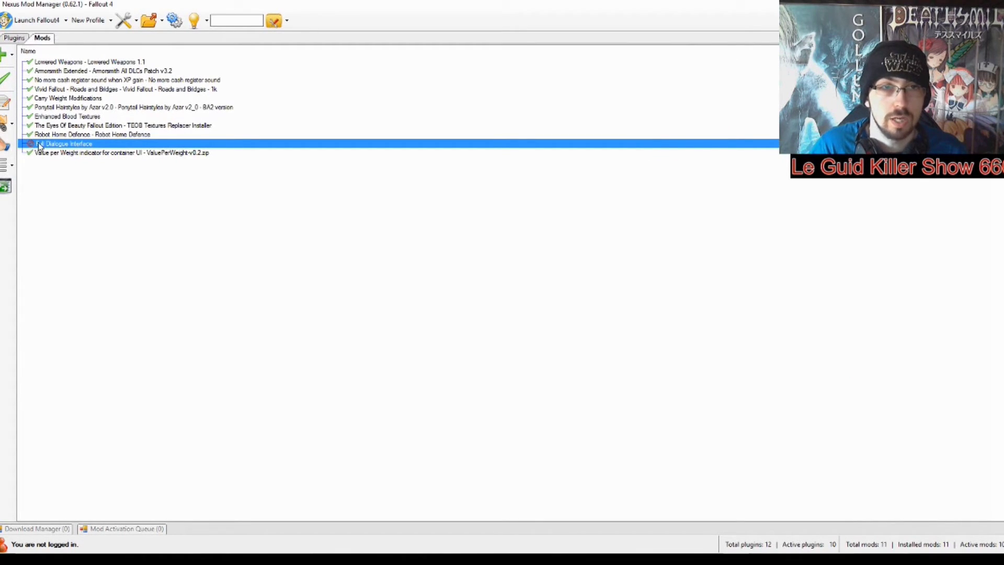
click(5, 78)
click(639, 305)
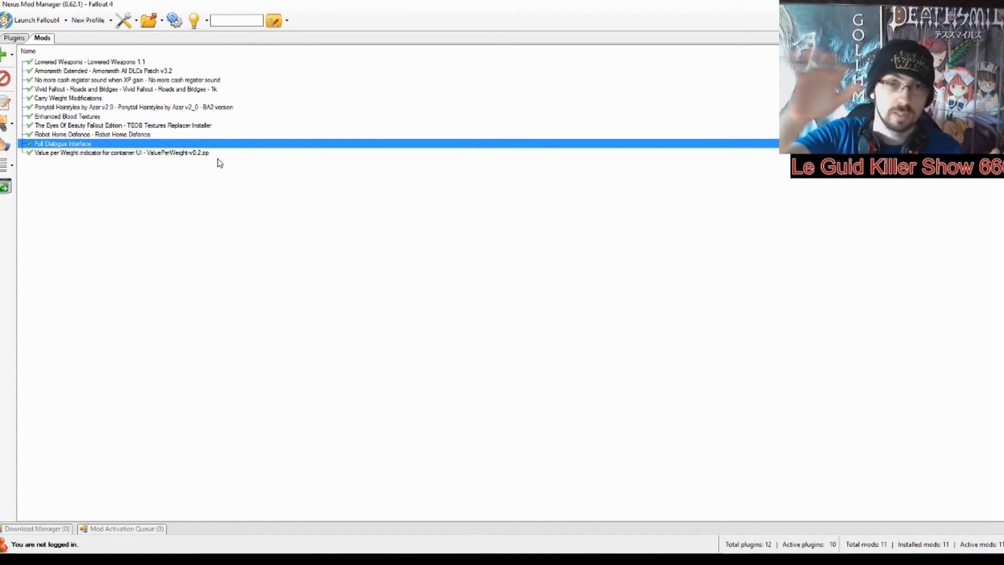
Step: Review the ini settings and mod link in the Notepad file Pour vidéo fallout.txt, and switch to the My Games Fallout4 folder
click(814, 558)
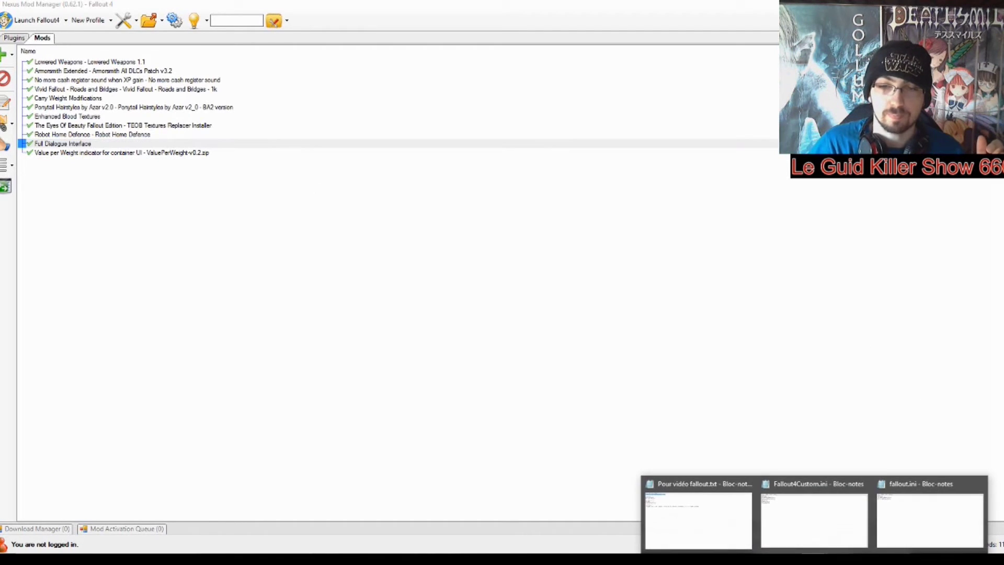
click(748, 534)
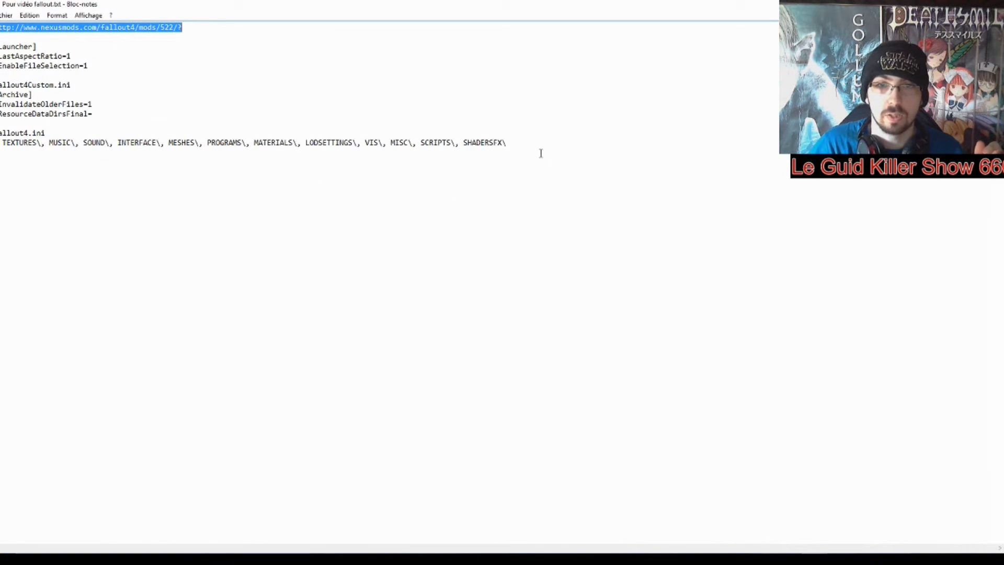
drag(506, 143, 0, 143)
drag(94, 114, 1, 104)
drag(105, 65, 2, 56)
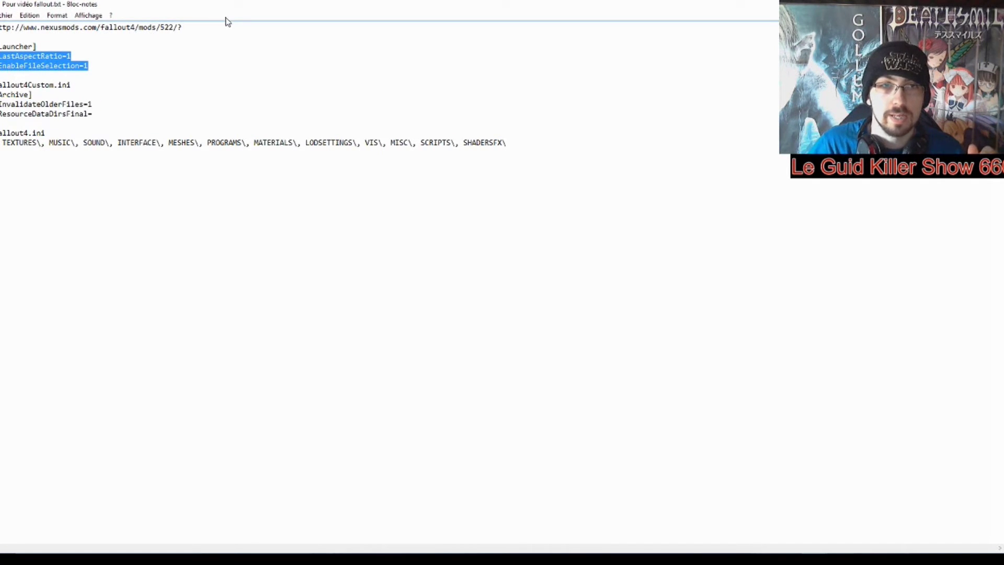
click(183, 27)
shift+click(1, 28)
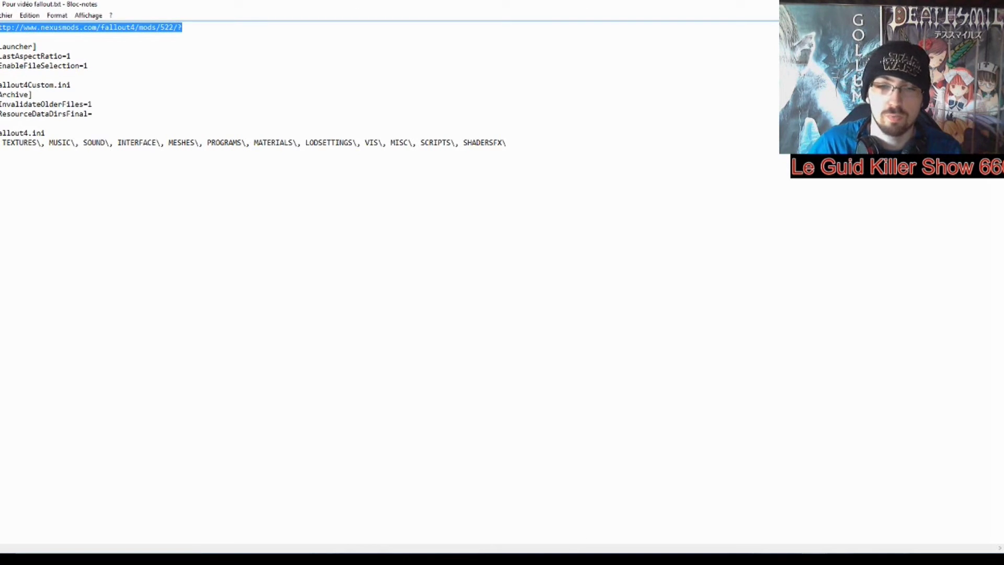
click(447, 559)
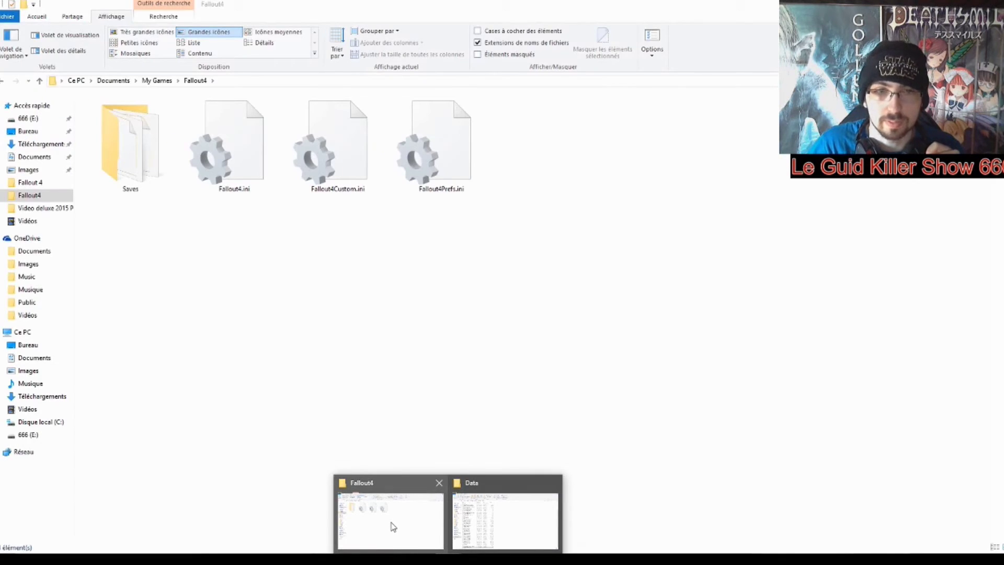
click(393, 527)
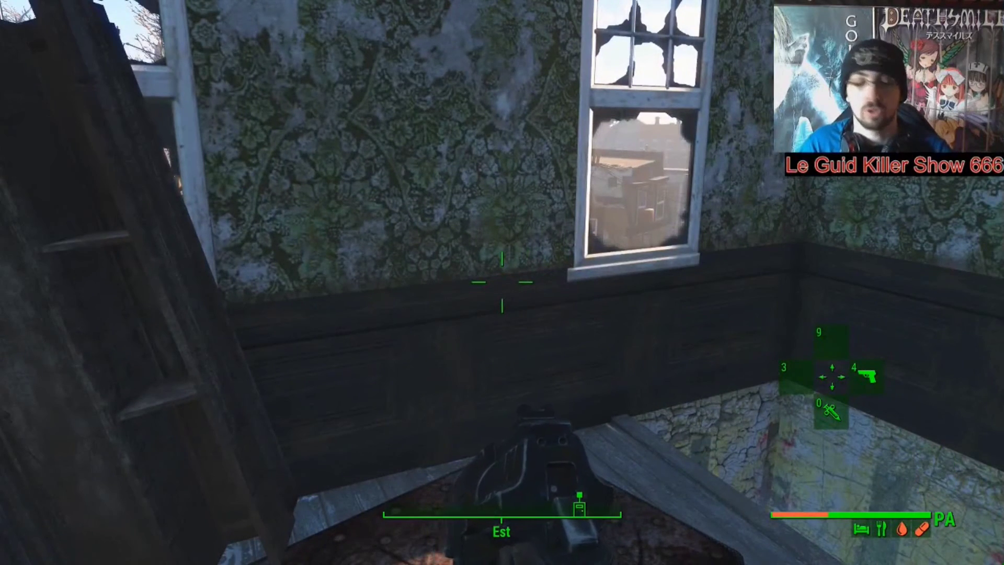
Step: Quit the running Fallout 4 game to the desktop and return to File Explorer
key(Escape)
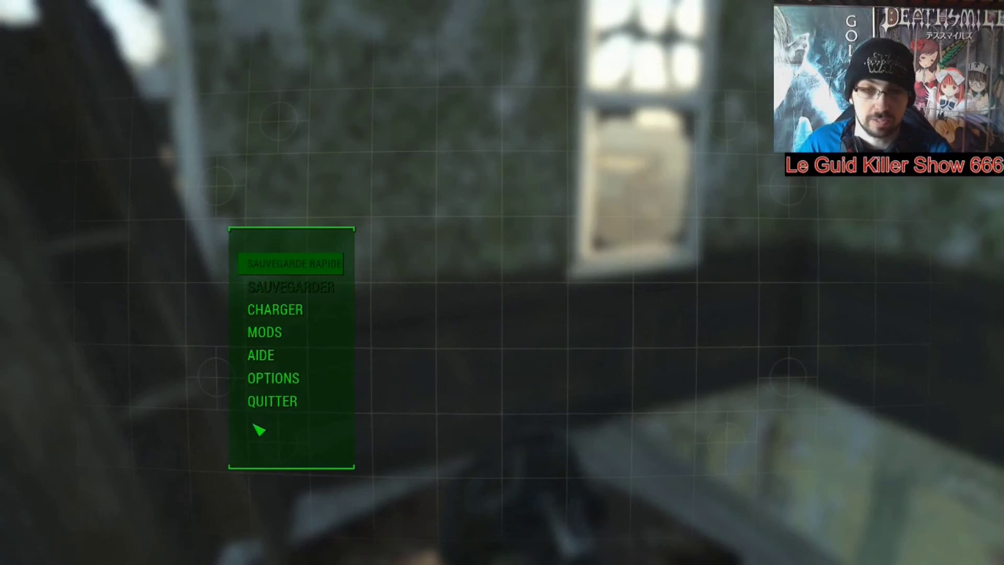
click(303, 407)
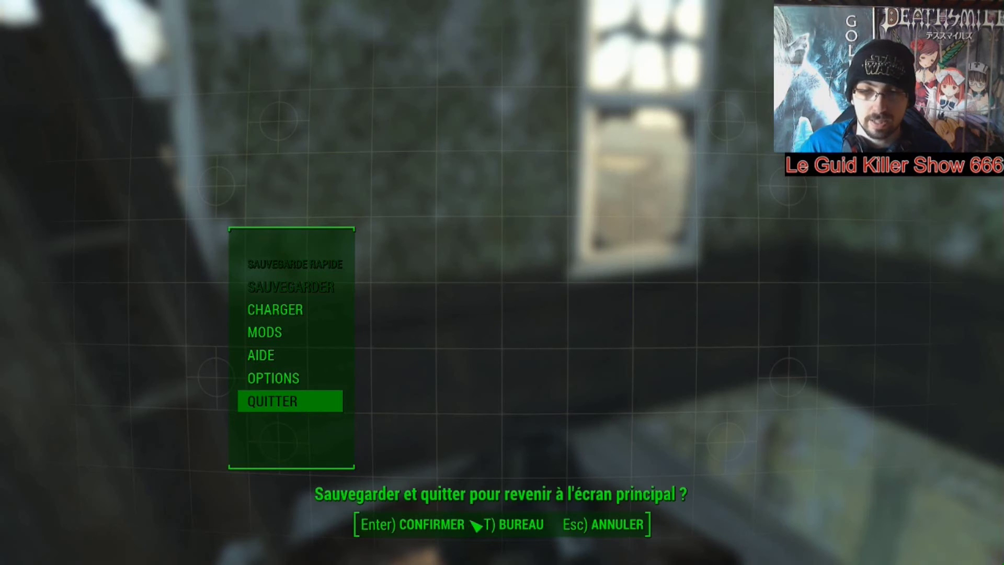
click(510, 526)
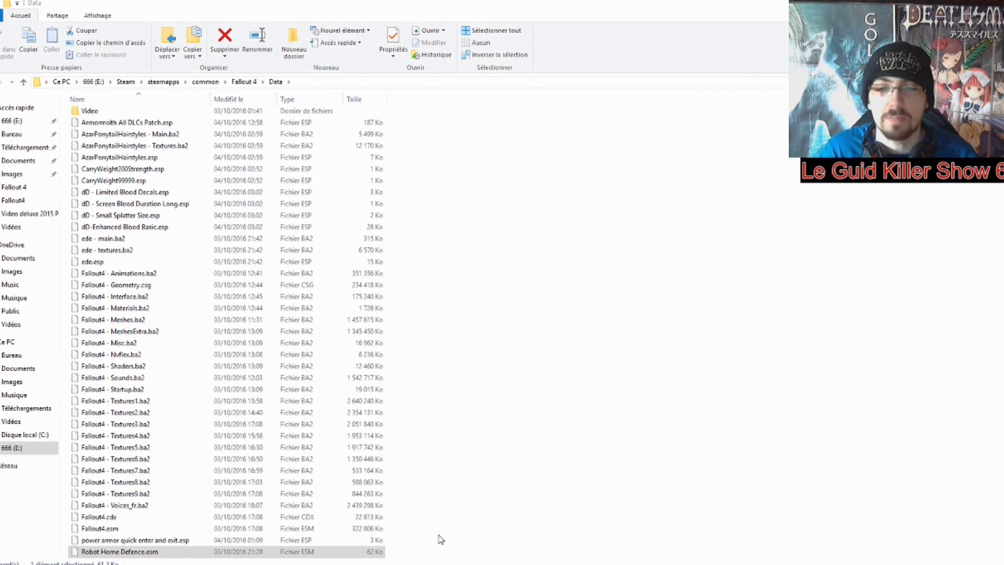
click(444, 563)
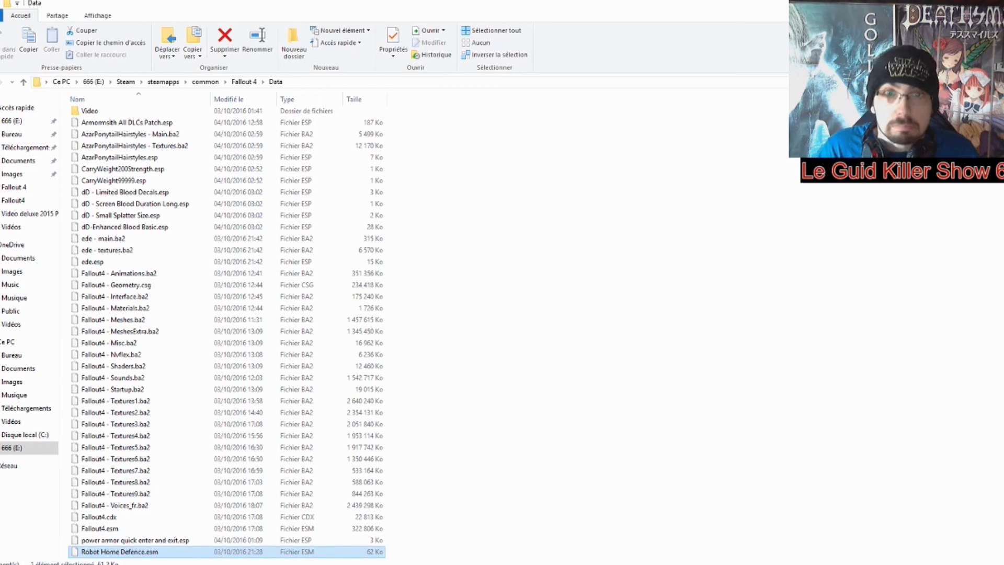